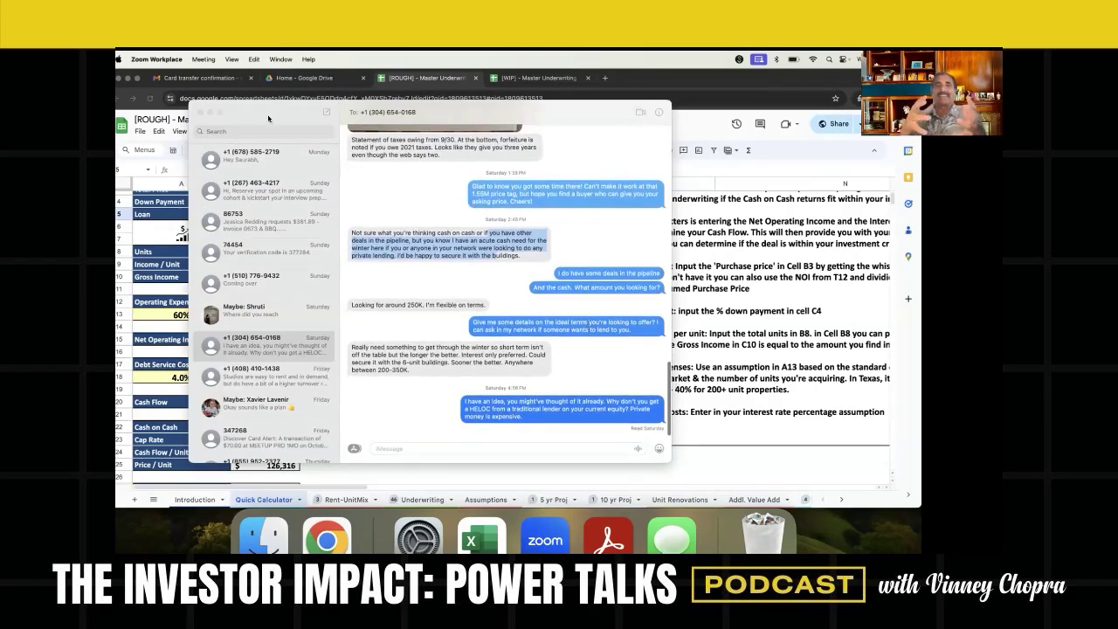
# - Get the message conversation out of the way and open the "Daybreak deal - Fargo 30 units" spreadsheet from Google Drive
pyautogui.click(220, 114)
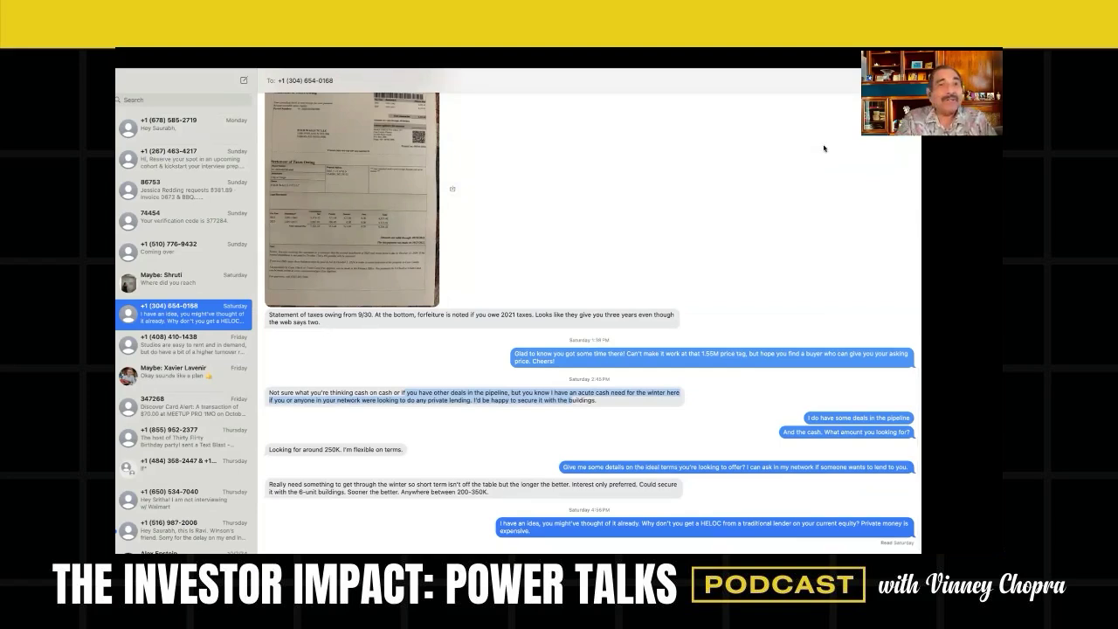
pyautogui.scroll(1, 772, 394)
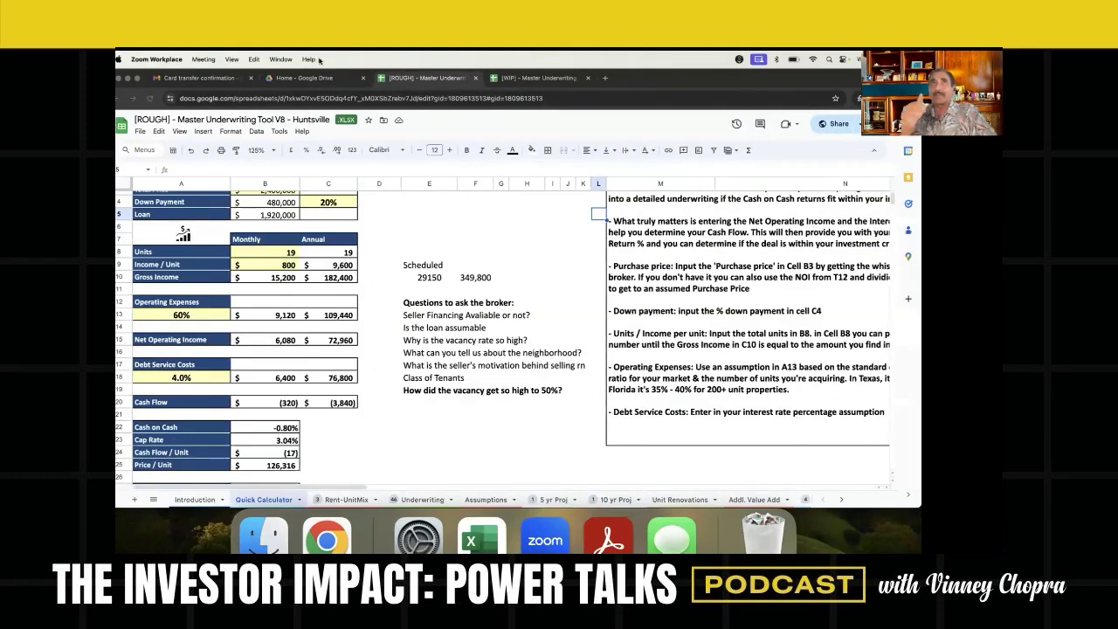
pyautogui.click(314, 77)
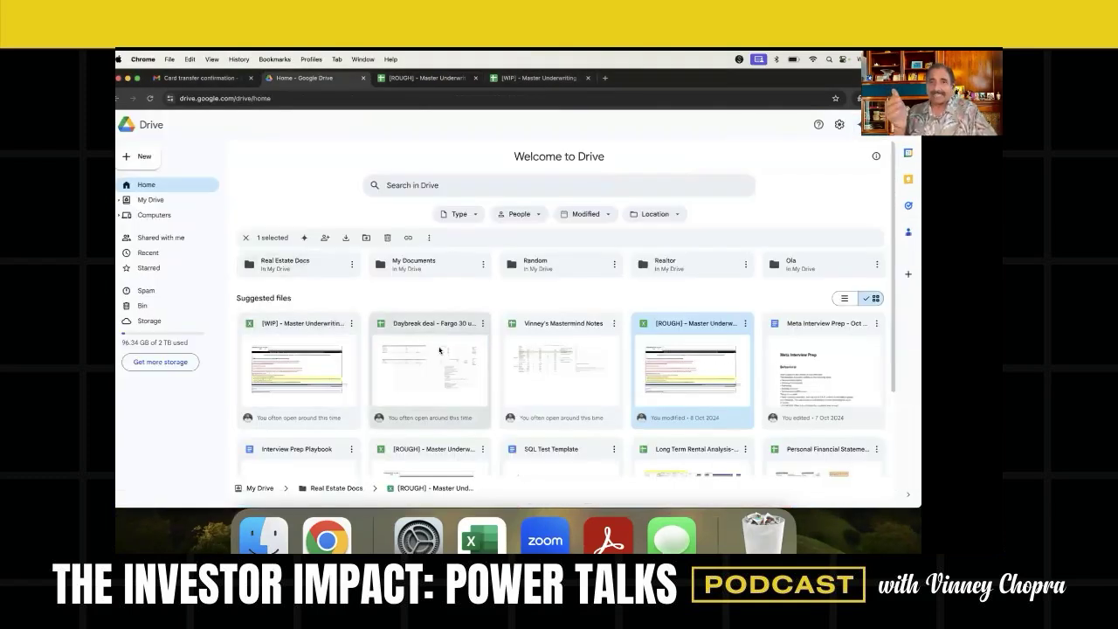
pyautogui.doubleClick(440, 351)
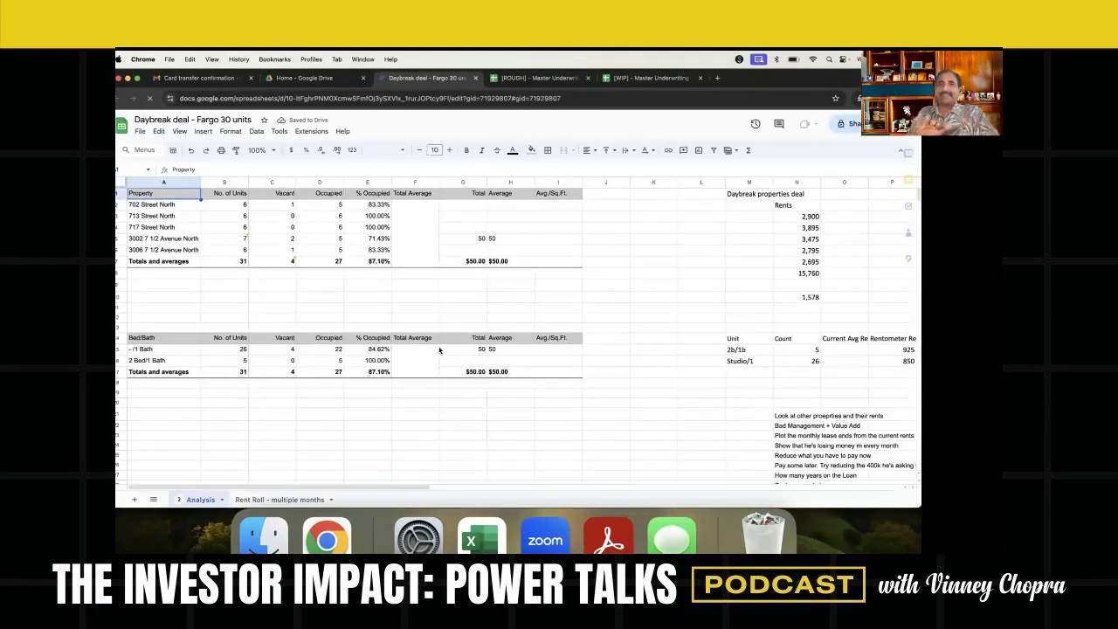
# - Look over the unpaid taxes, property insurance and Sep 2024 income tables in the Analysis sheet, glancing at the multi-month rent roll
pyautogui.hscroll(10, 439, 351)
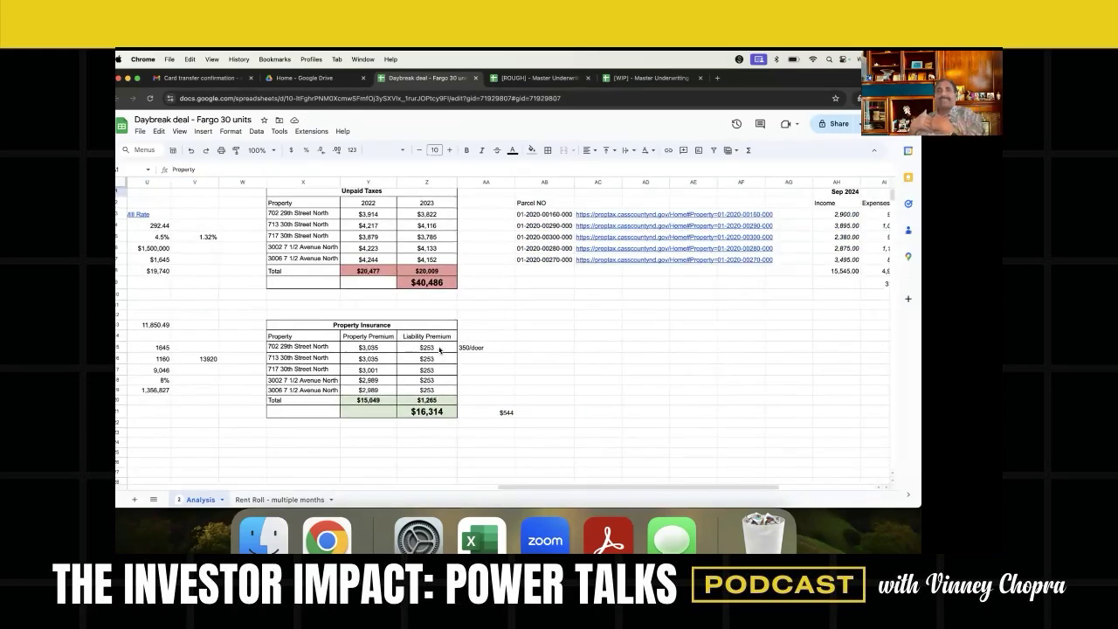
pyautogui.hscroll(5, 439, 351)
pyautogui.hscroll(-3, 439, 350)
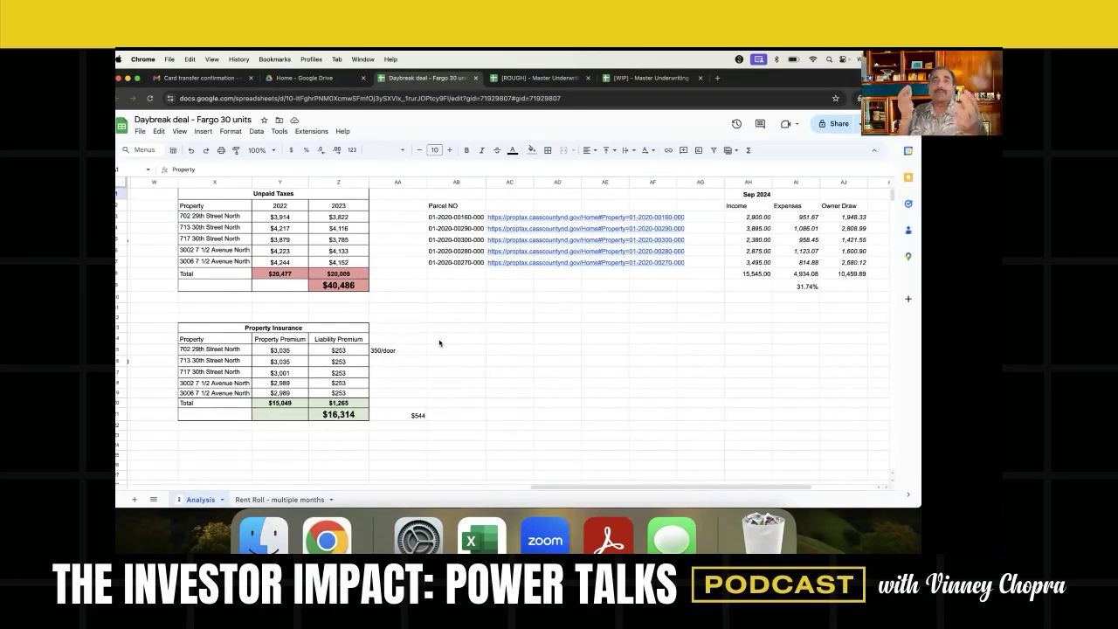
pyautogui.click(279, 499)
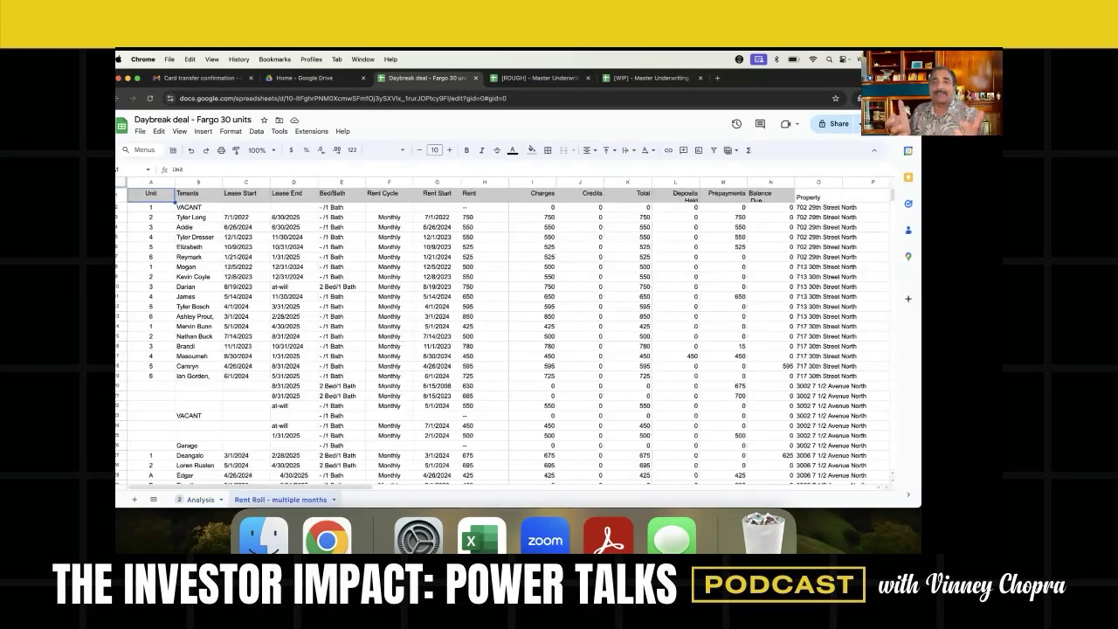
pyautogui.hotkey('alt', 'Up')
pyautogui.hscroll(-1, 439, 330)
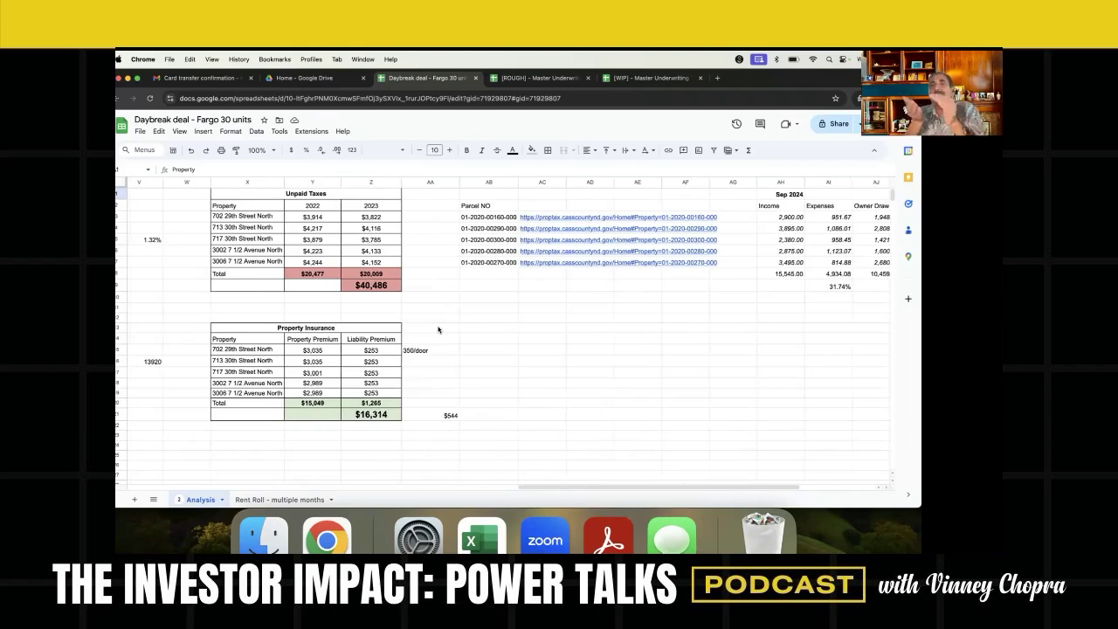
# - Open the "[WIP] - Master Underwriting Tool V8 - Daybreak properties" file from Drive and read its Introduction sheet
pyautogui.click(304, 78)
pyautogui.doubleClick(304, 342)
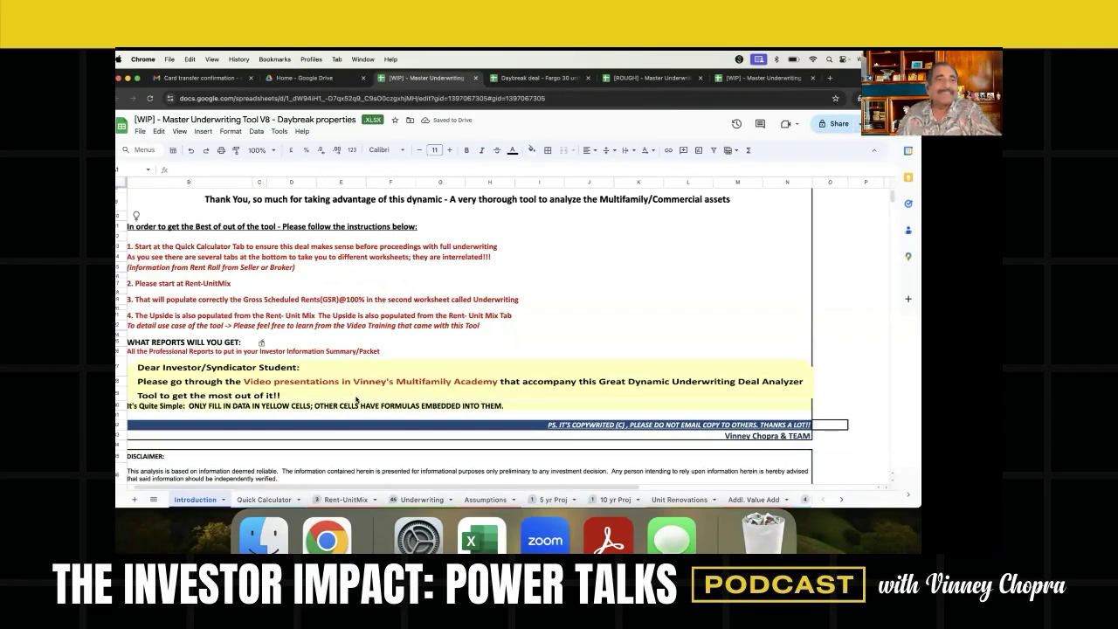
pyautogui.press('super+Down')
pyautogui.hotkey('alt', 'Up')
pyautogui.hotkey('alt', 'Down')
pyautogui.hotkey('alt', 'Up')
pyautogui.hotkey('alt', 'Up')
pyautogui.hotkey('alt', 'Up')
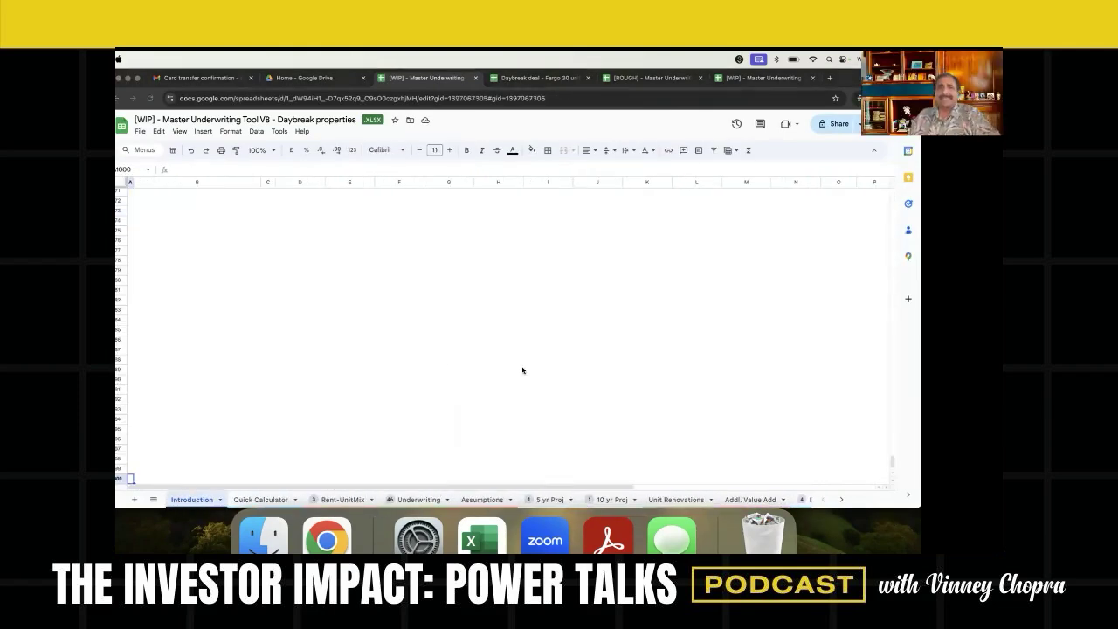
pyautogui.press('super+Up')
pyautogui.scroll(-4, 523, 370)
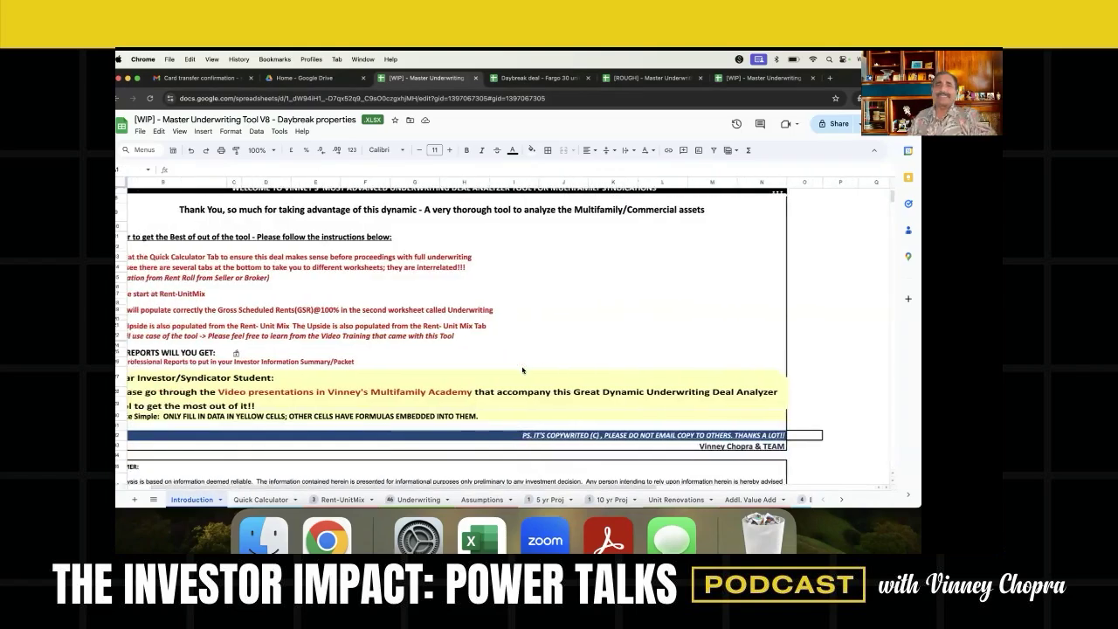
pyautogui.hscroll(5, 518, 370)
pyautogui.hscroll(-5, 518, 370)
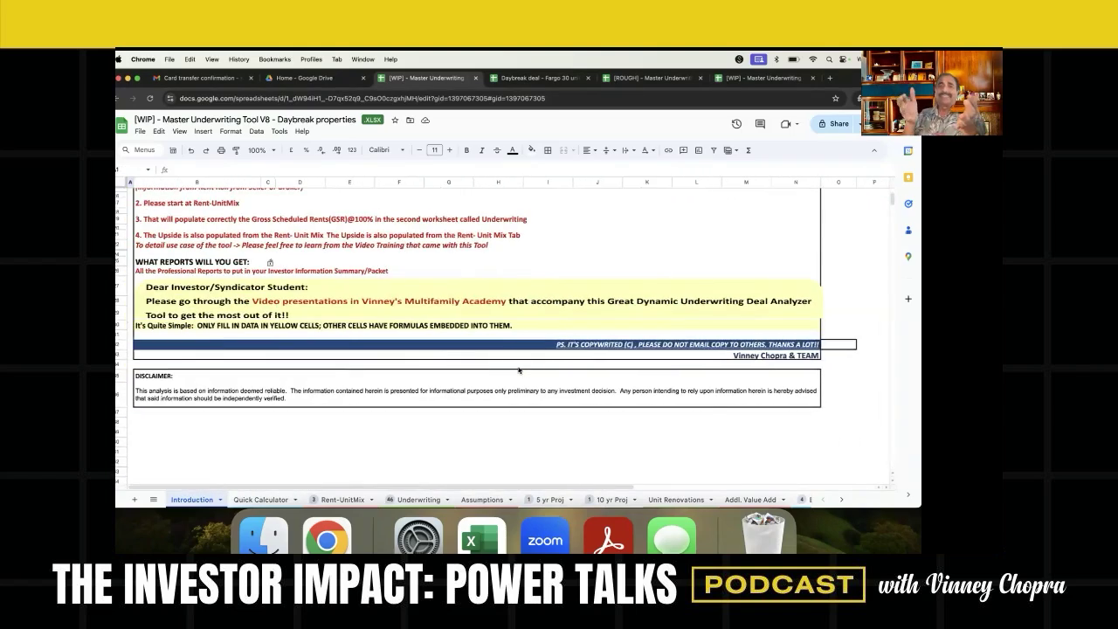
pyautogui.scroll(3, 518, 370)
pyautogui.hscroll(5, 518, 370)
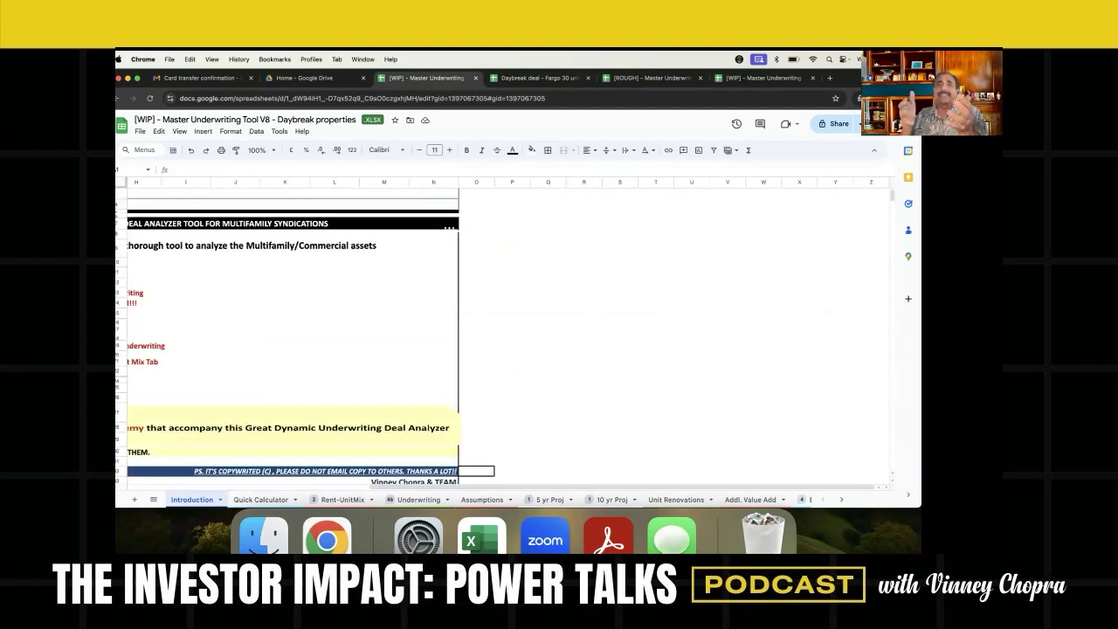
# - Review the offer comparison and Daybreak rents in the Quick Calculator sheet, and continue to the Underwriting sheet
pyautogui.hotkey('alt', 'Down')
pyautogui.hscroll(5, 512, 321)
pyautogui.hscroll(5, 511, 322)
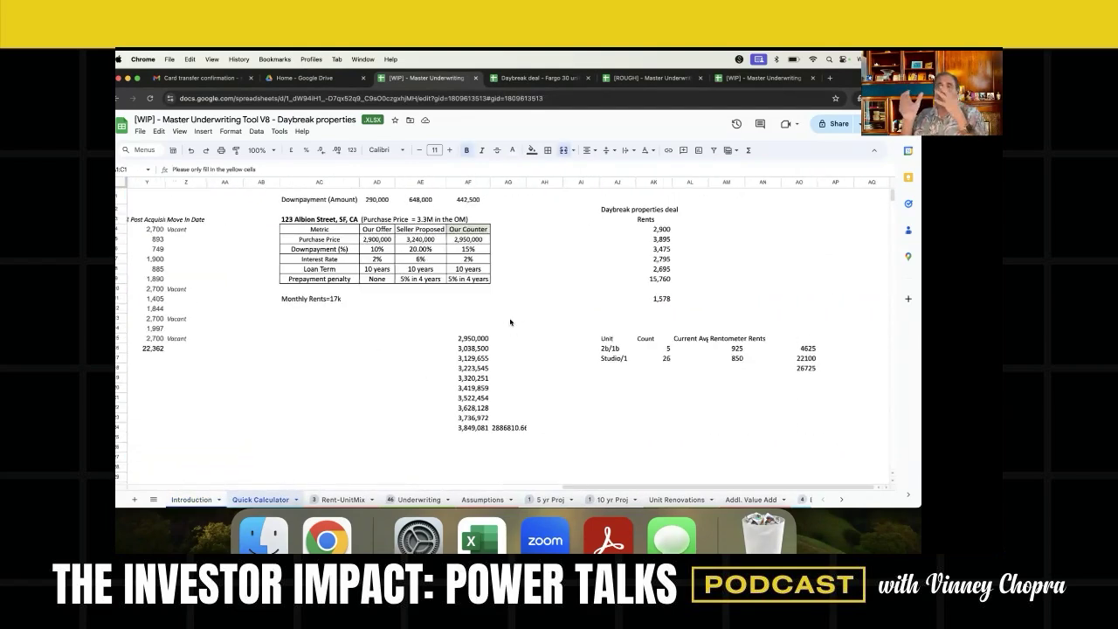
pyautogui.hotkey('alt', 'Down')
pyautogui.hotkey('alt', 'Down')
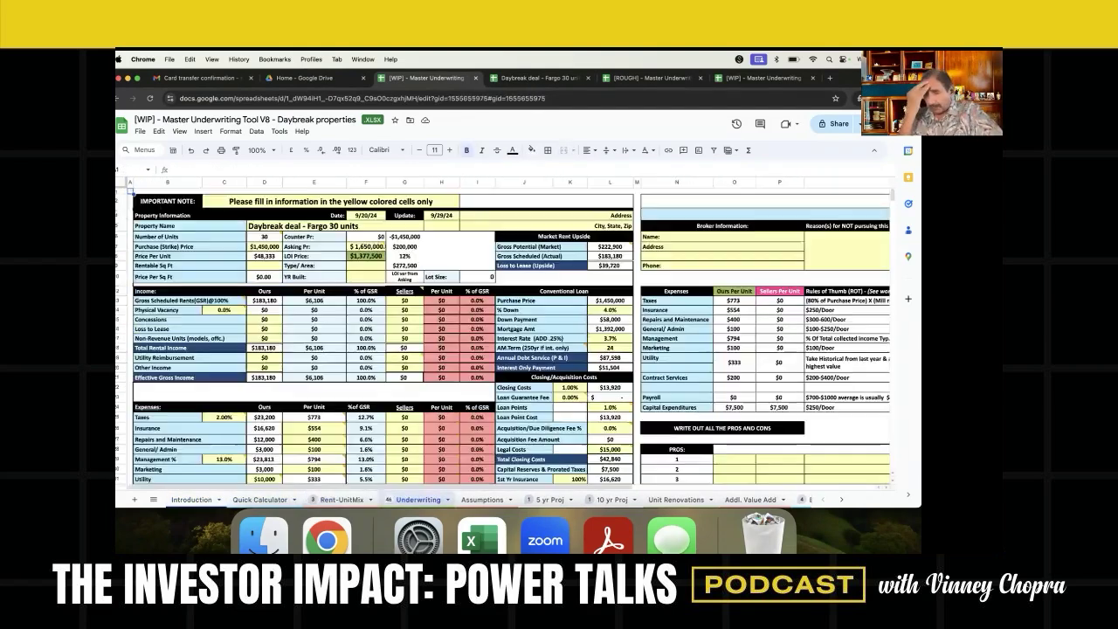
# - Inspect the side calculations in column T of the Underwriting sheet, beside the broker information block
pyautogui.hscroll(5, 524, 302)
pyautogui.click(698, 239)
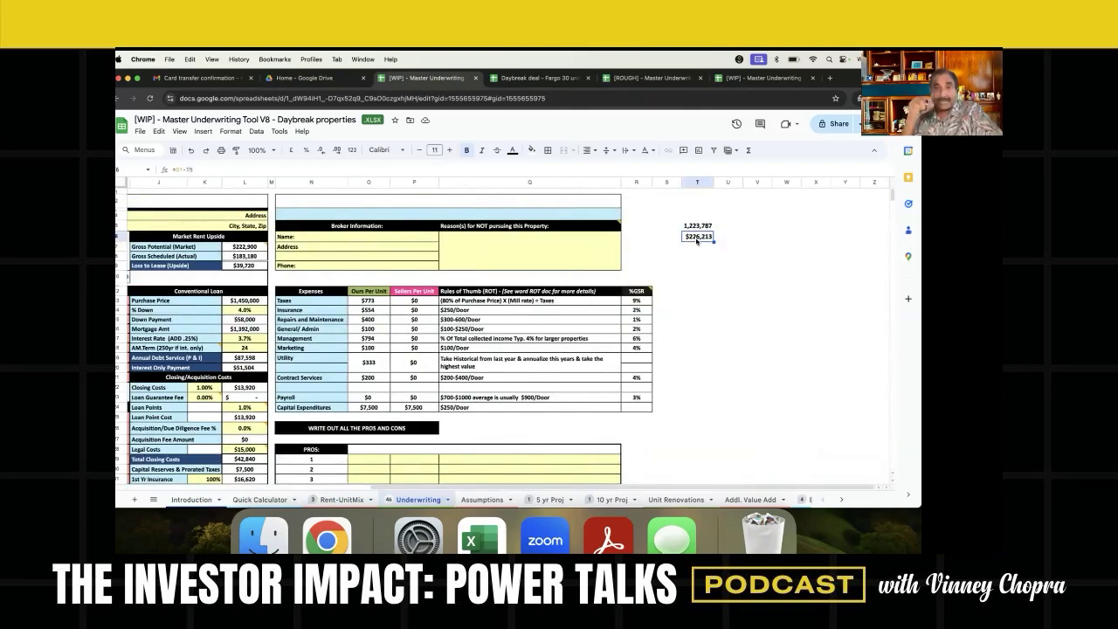
pyautogui.click(694, 229)
pyautogui.press('Down')
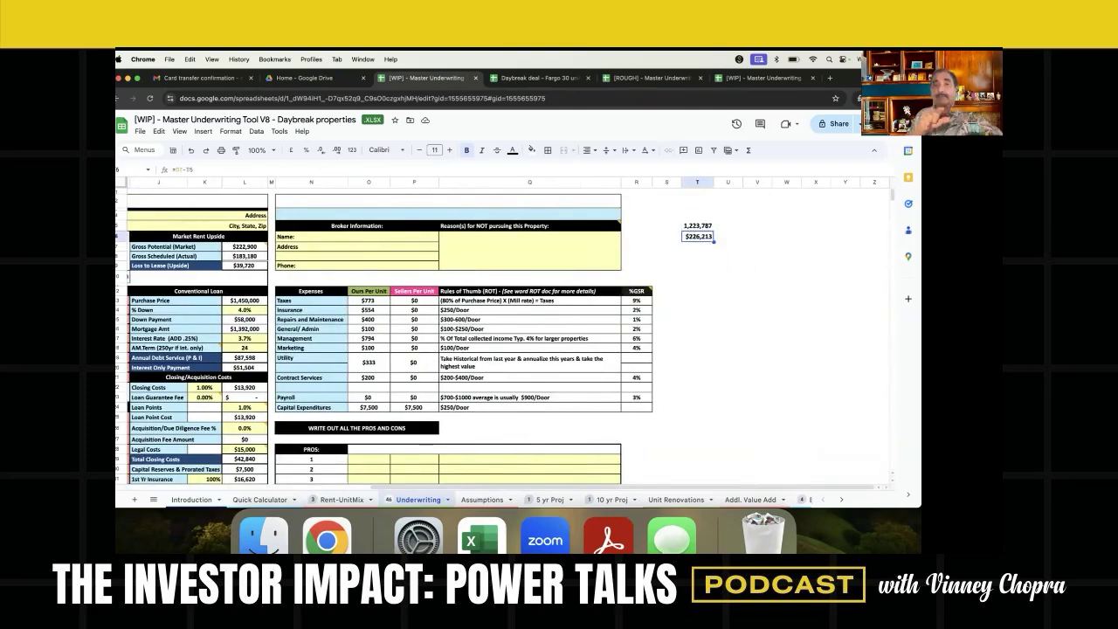
pyautogui.press('Down')
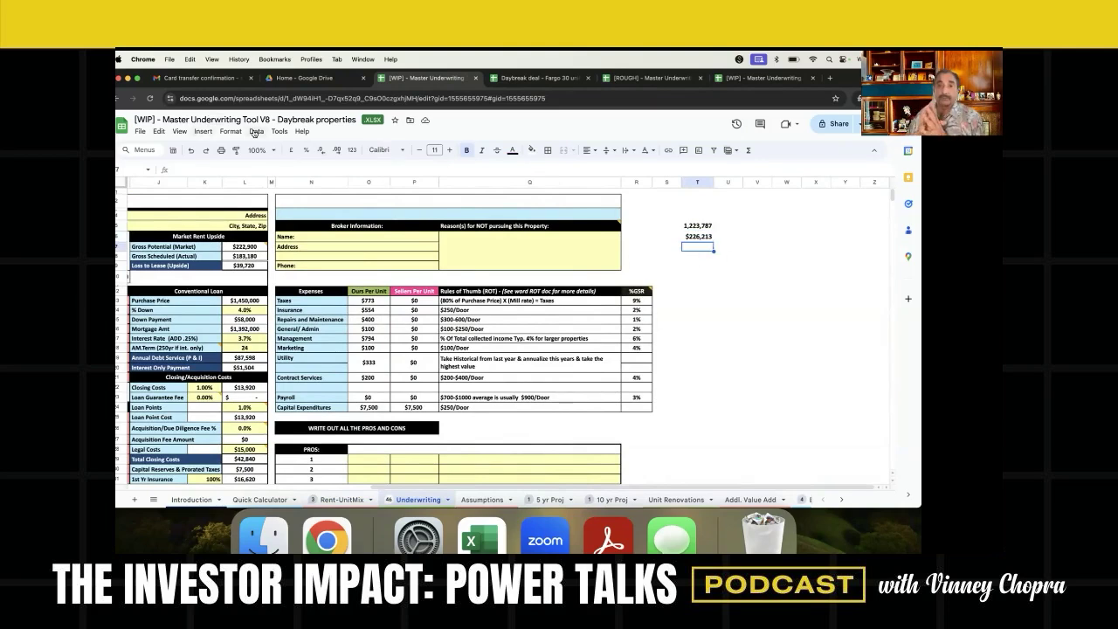
# - Return to the Daybreak deal spreadsheet and show the income and Historical Owner Draw tables in the "Rent Roll - multiple months" sheet
pyautogui.hotkey('ctrl', 'Tab')
pyautogui.click(280, 499)
pyautogui.hscroll(10, 503, 331)
pyautogui.hscroll(-2, 503, 332)
pyautogui.scroll(-5, 369, 325)
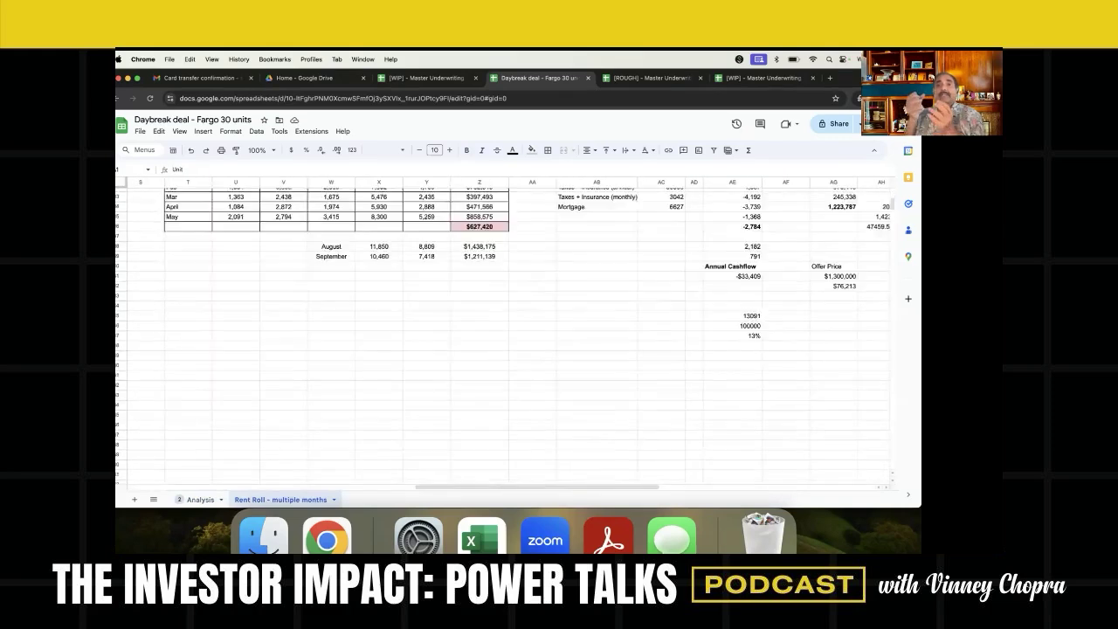
pyautogui.scroll(2, 369, 325)
pyautogui.scroll(1, 372, 359)
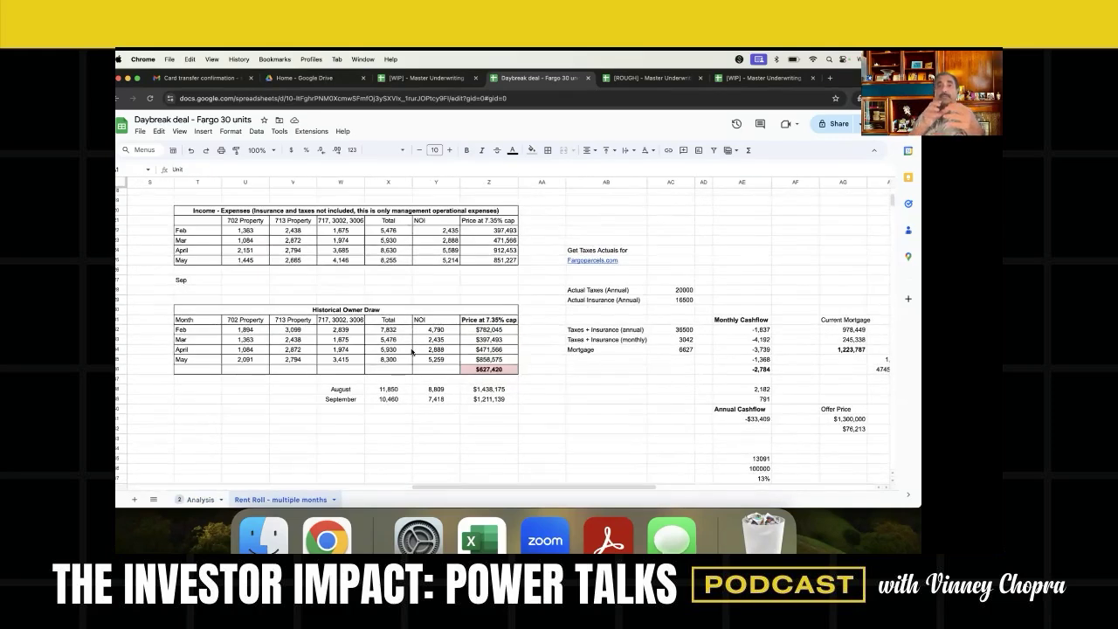
# - Examine the Sep row beneath the Income - Expenses table, going across its columns past the price column
pyautogui.click(319, 281)
pyautogui.click(183, 281)
pyautogui.press('Up')
pyautogui.press('Down')
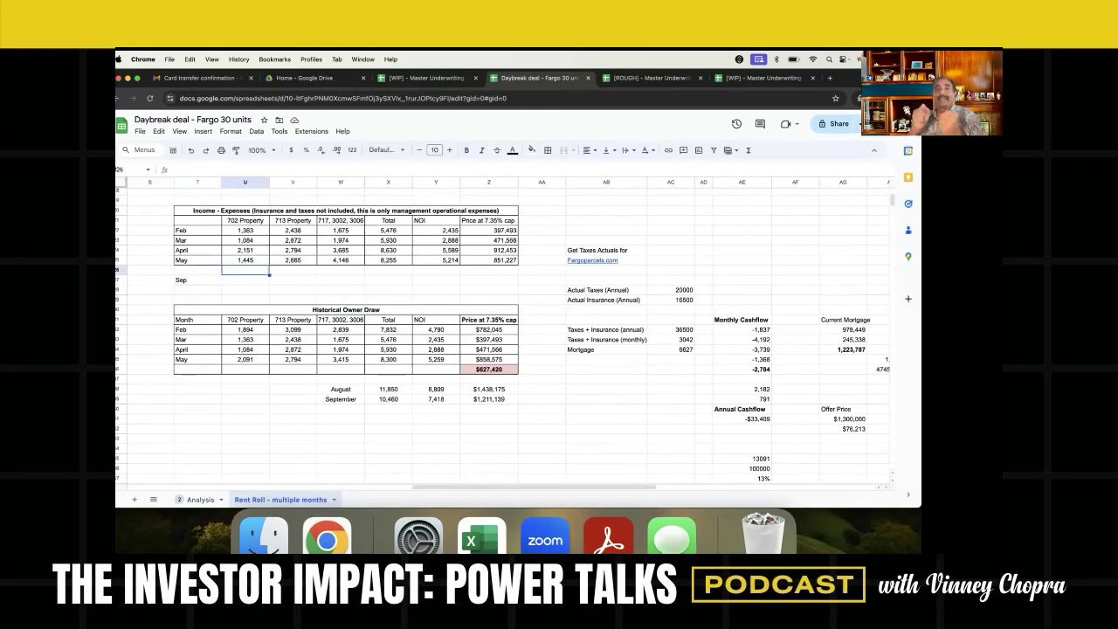
pyautogui.press('Right')
pyautogui.press('Right')
pyautogui.press('Right')
pyautogui.press('Right')
pyautogui.press('Right')
pyautogui.scroll(3, 502, 335)
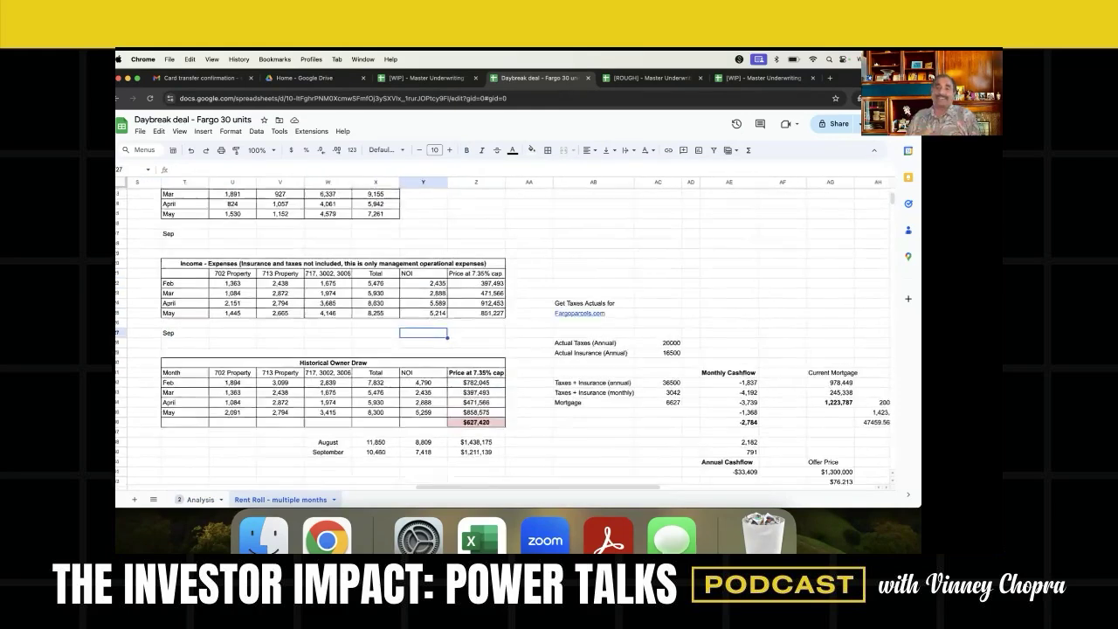
pyautogui.press('Right')
pyautogui.press('Right')
# - Examine the mortgage and replacement cost valuation figures, then the August and September rows below Historical Owner Draw
pyautogui.hscroll(6, 502, 336)
pyautogui.hscroll(-10, 502, 331)
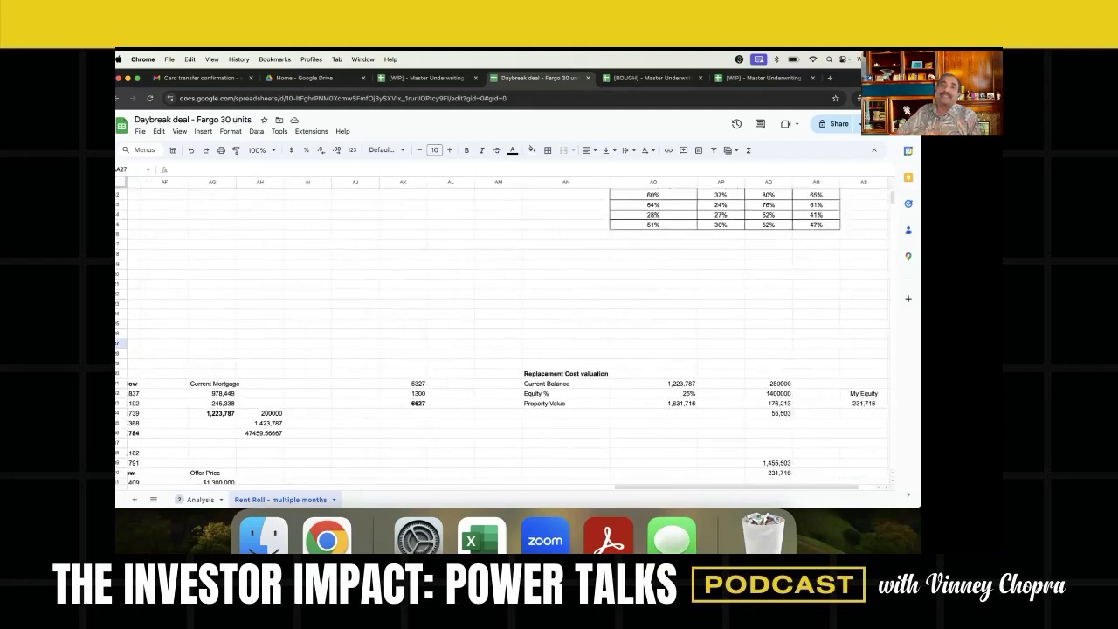
pyautogui.scroll(2, 502, 332)
pyautogui.hscroll(-4, 502, 332)
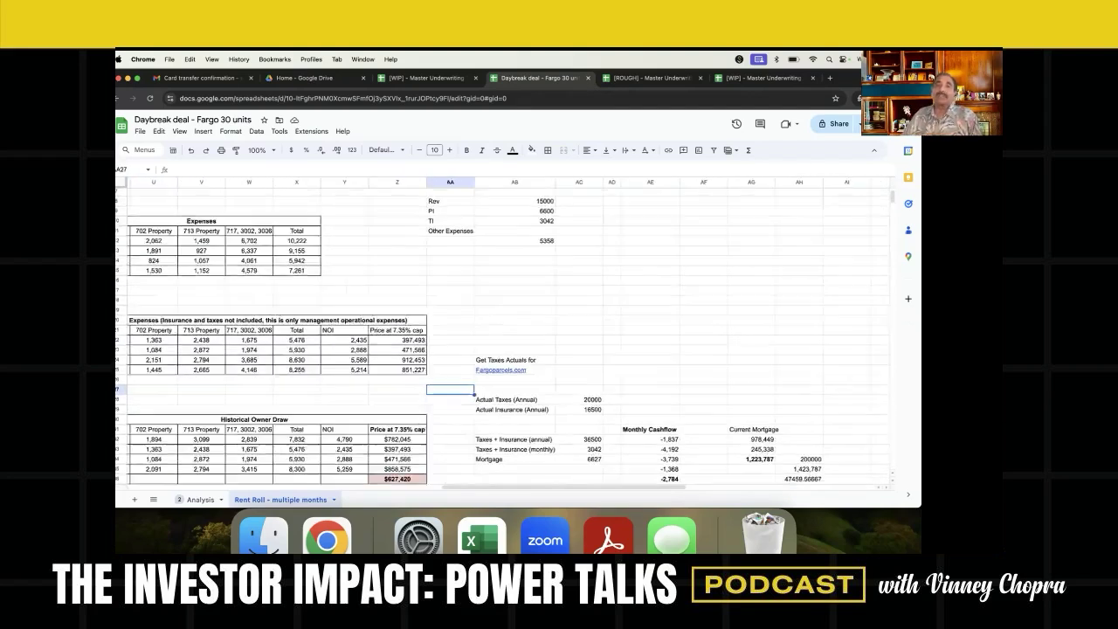
pyautogui.scroll(-1, 502, 332)
pyautogui.press('Left')
pyautogui.press('Left')
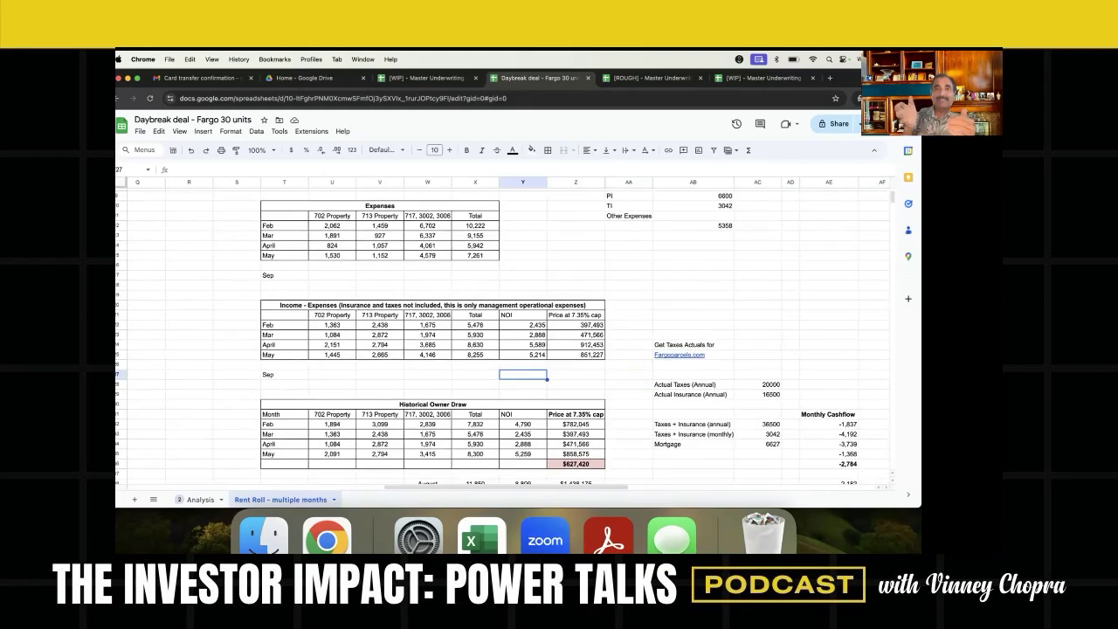
pyautogui.scroll(-2, 502, 337)
pyautogui.click(256, 379)
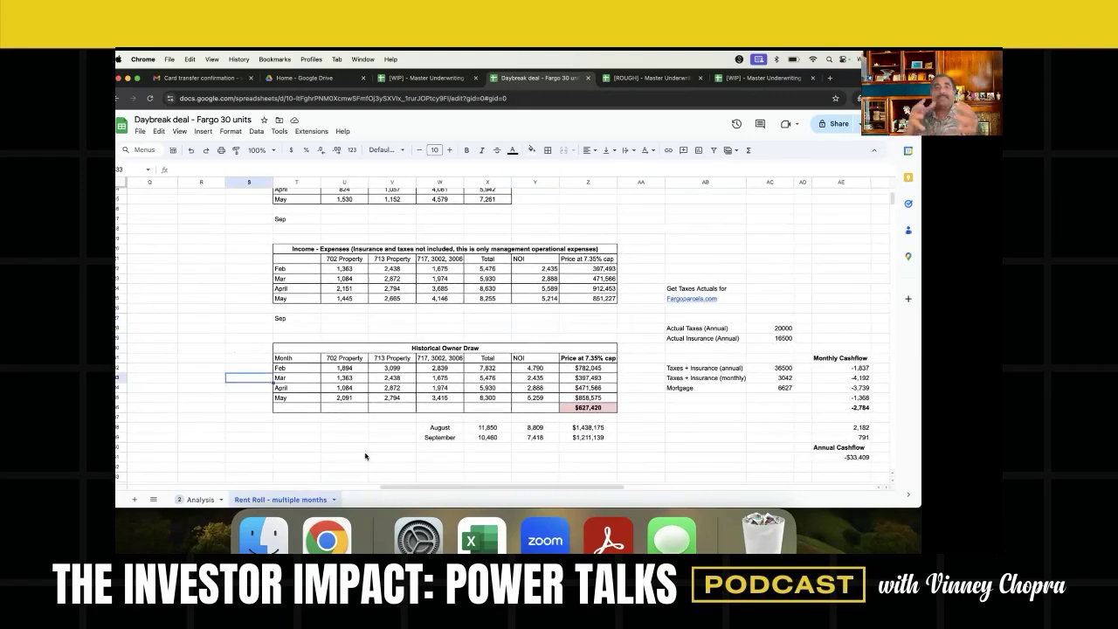
pyautogui.scroll(-2, 365, 456)
pyautogui.hscroll(1, 365, 456)
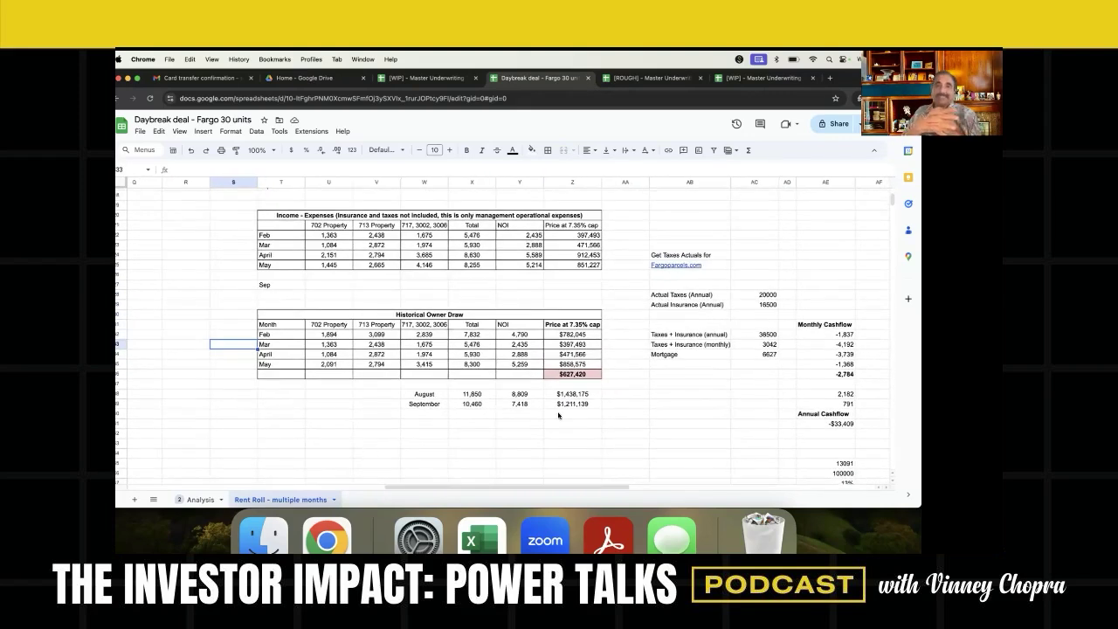
# - Enlarge the sheet view to 125% with the Historical Owner Draw table and its August and September rows in view
pyautogui.click(456, 395)
pyautogui.click(180, 131)
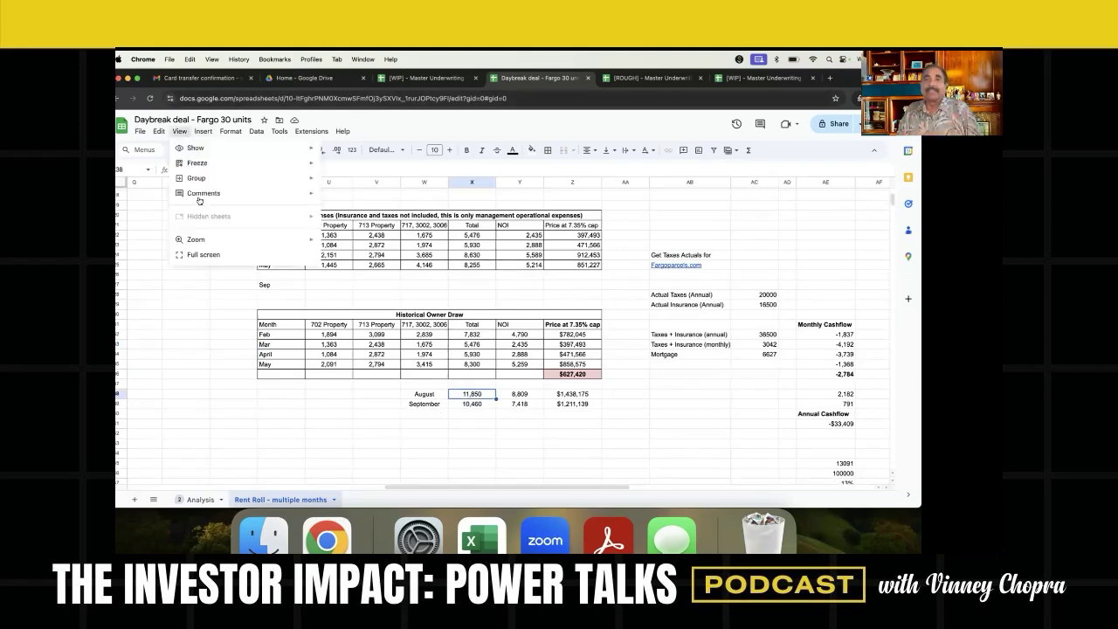
pyautogui.moveTo(262, 240)
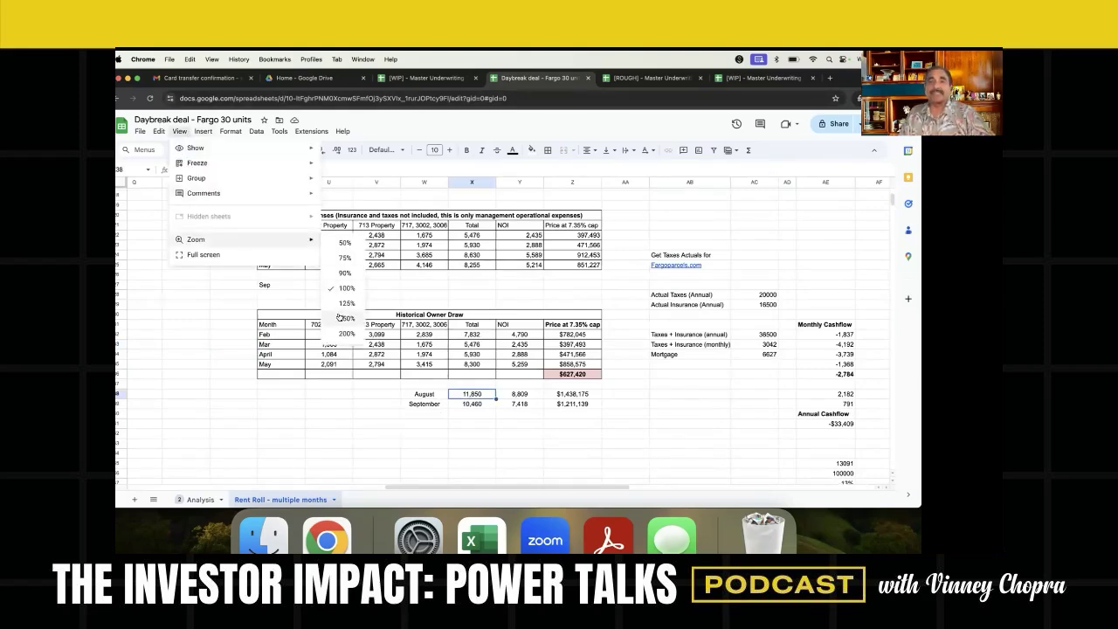
pyautogui.click(345, 303)
pyautogui.scroll(-5, 343, 310)
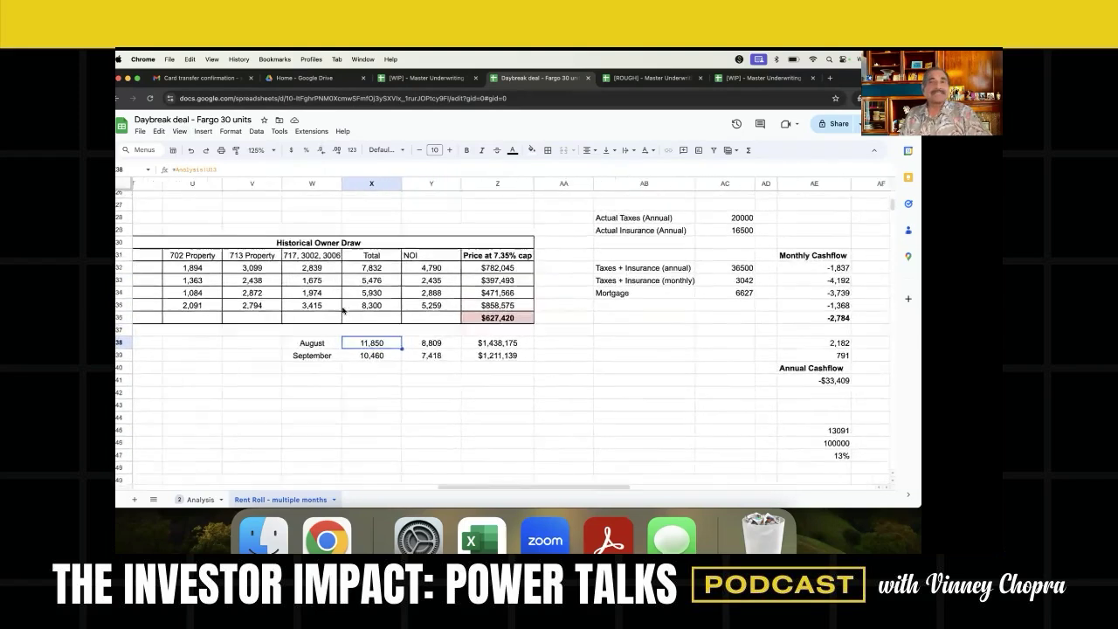
pyautogui.scroll(2, 343, 310)
pyautogui.hscroll(1, 344, 310)
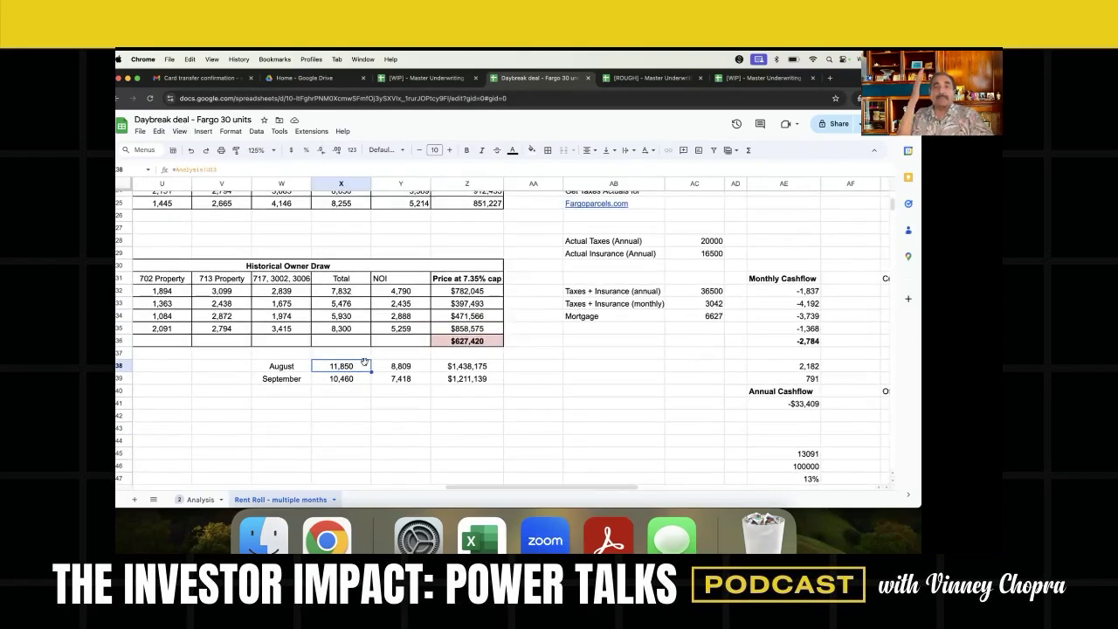
# - Highlight the August and September rows from month label to price for review, then clear the selection
pyautogui.click(342, 380)
pyautogui.moveTo(275, 366); pyautogui.dragTo(478, 366)
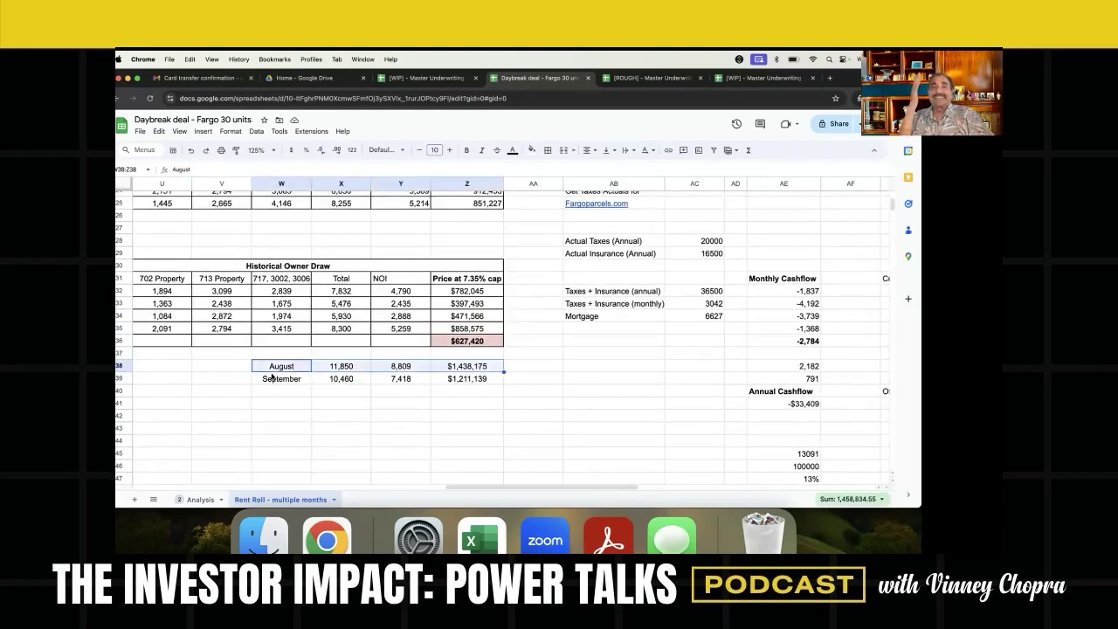
pyautogui.hotkey('shift', 'Down')
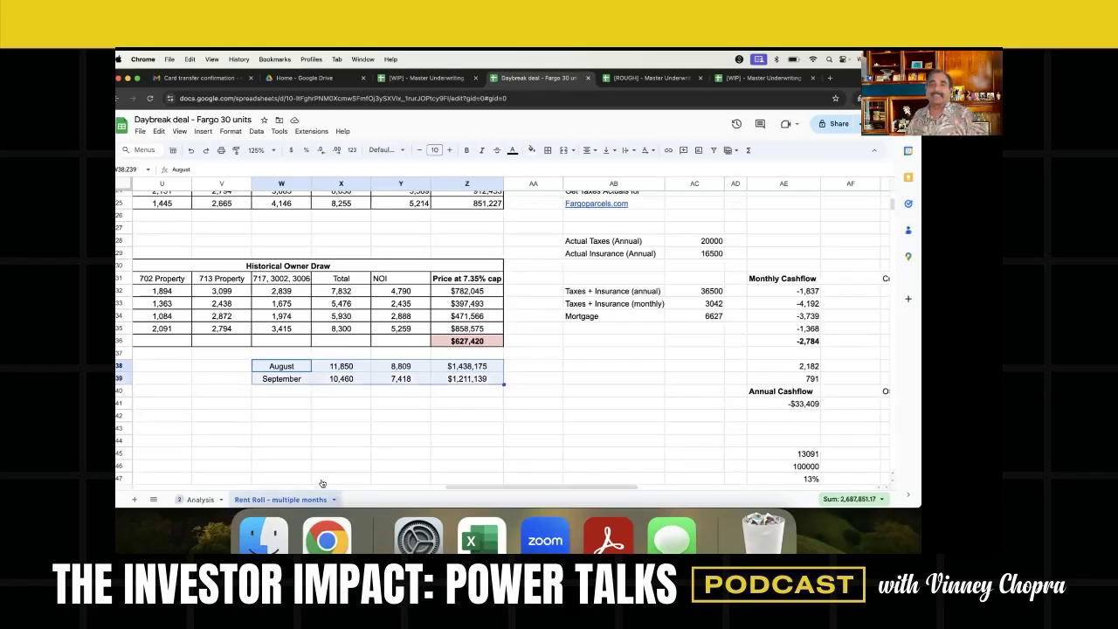
pyautogui.click(473, 405)
# - Bold the August and September month labels and their prices at 7.35% cap below the Historical Owner Draw table
pyautogui.moveTo(465, 354); pyautogui.dragTo(472, 391)
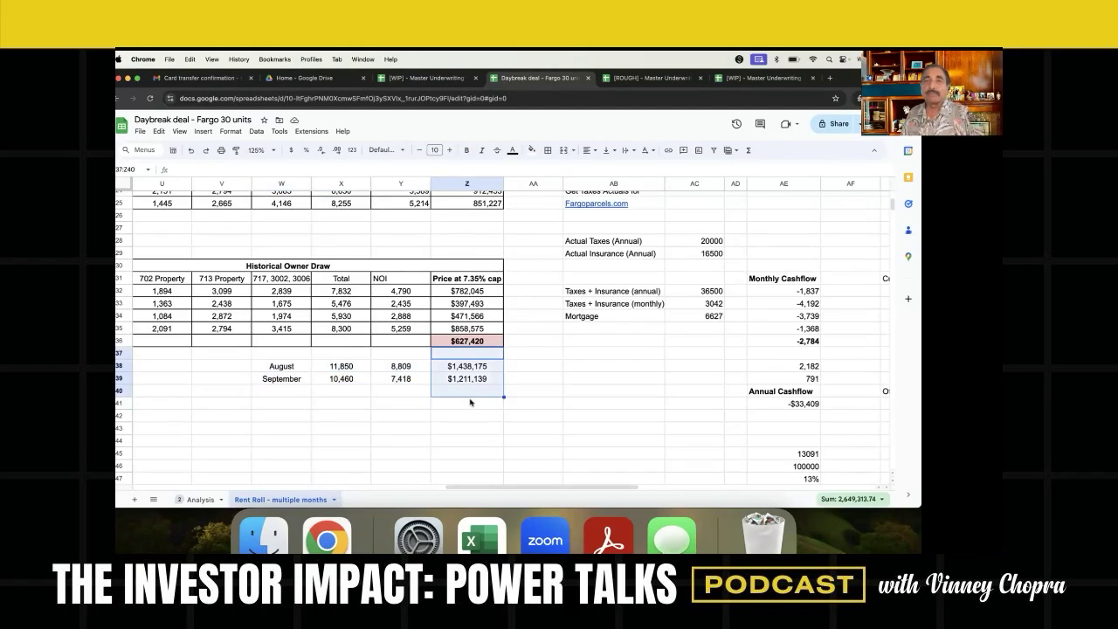
pyautogui.hotkey('ctrl', 'b')
pyautogui.moveTo(281, 353); pyautogui.dragTo(288, 401)
pyautogui.hotkey('ctrl', 'b')
pyautogui.click(480, 377)
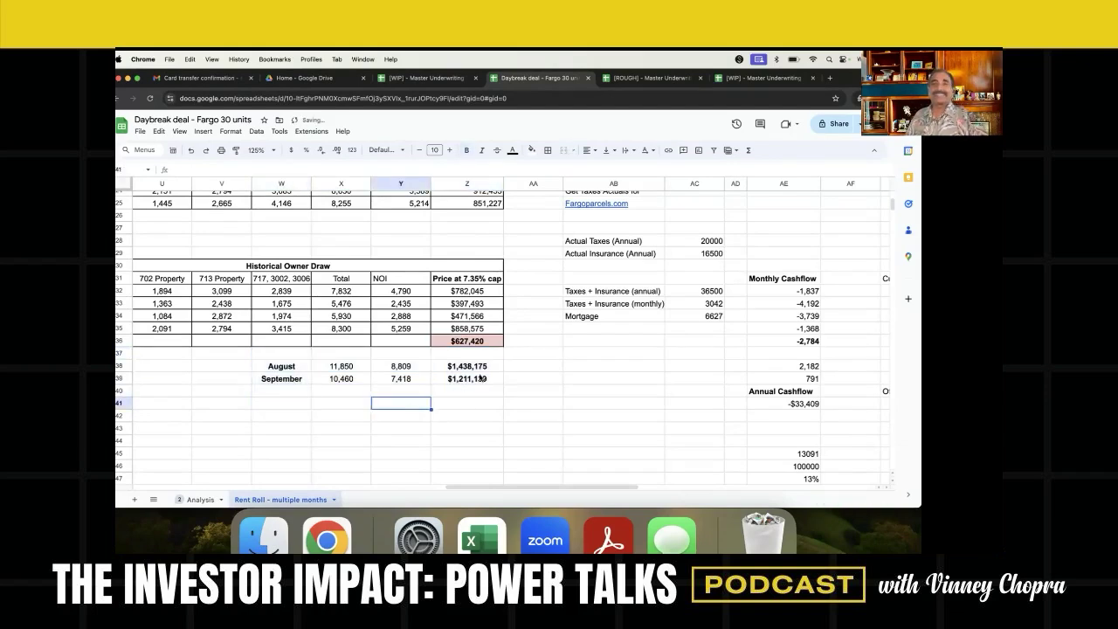
# - Highlight the August row and the September row in turn, from month label to price at 7.35% cap
pyautogui.click(297, 370)
pyautogui.click(297, 383)
pyautogui.hscroll(2, 297, 386)
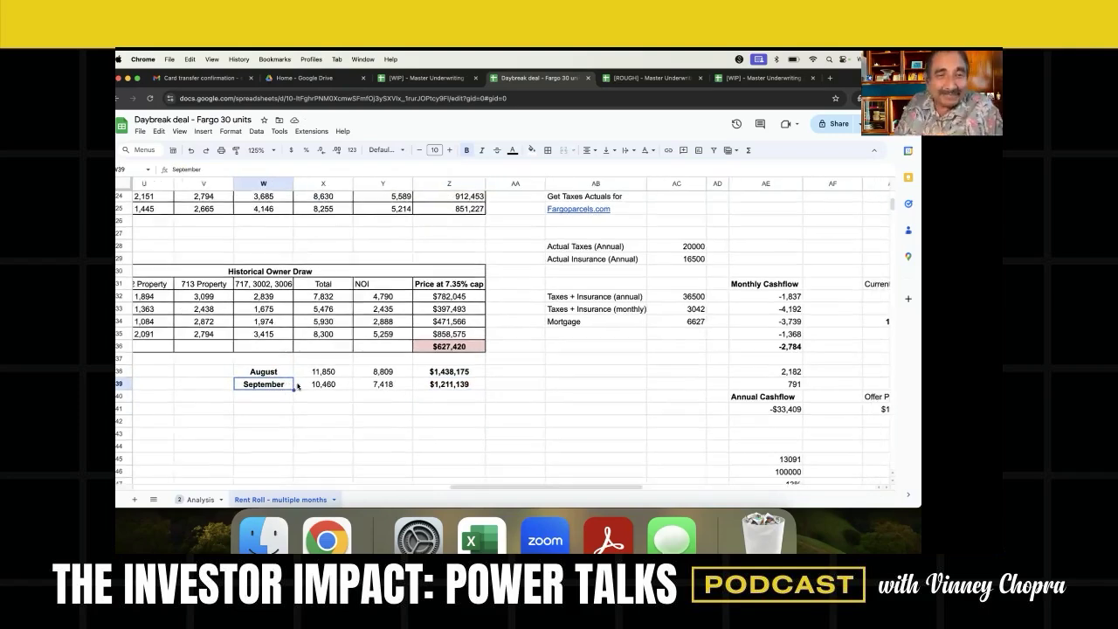
pyautogui.scroll(-1, 297, 386)
pyautogui.click(421, 347)
pyautogui.moveTo(223, 347); pyautogui.dragTo(397, 346)
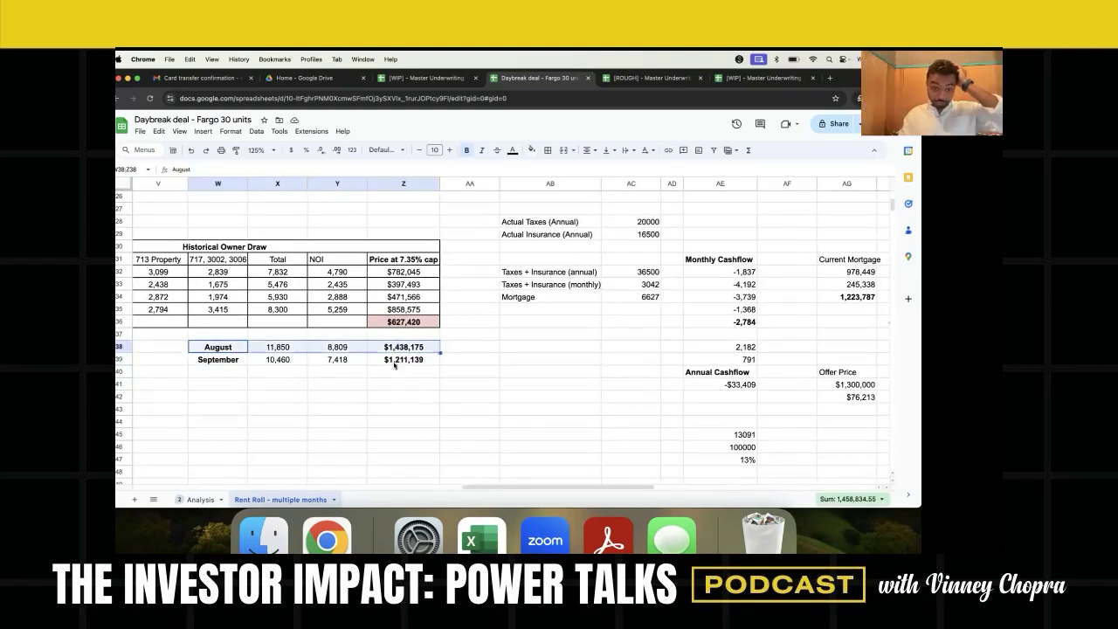
pyautogui.moveTo(220, 359); pyautogui.dragTo(420, 362)
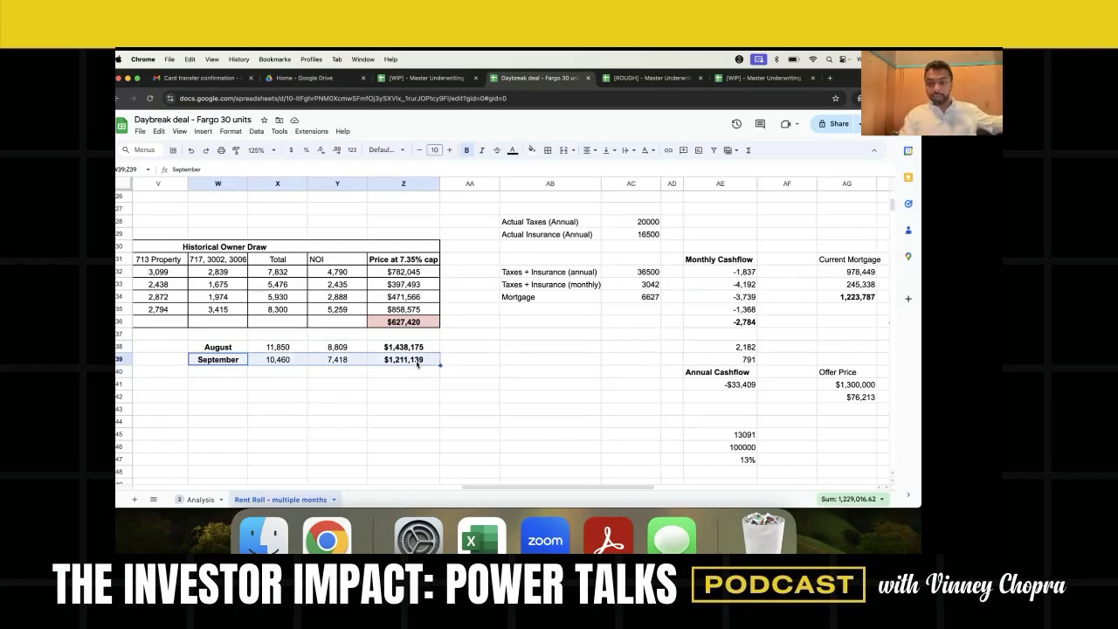
# - Inspect the formula behind September's monthly cashflow on the rent roll sheet
pyautogui.hscroll(2, 418, 364)
pyautogui.scroll(-1, 418, 363)
pyautogui.click(642, 332)
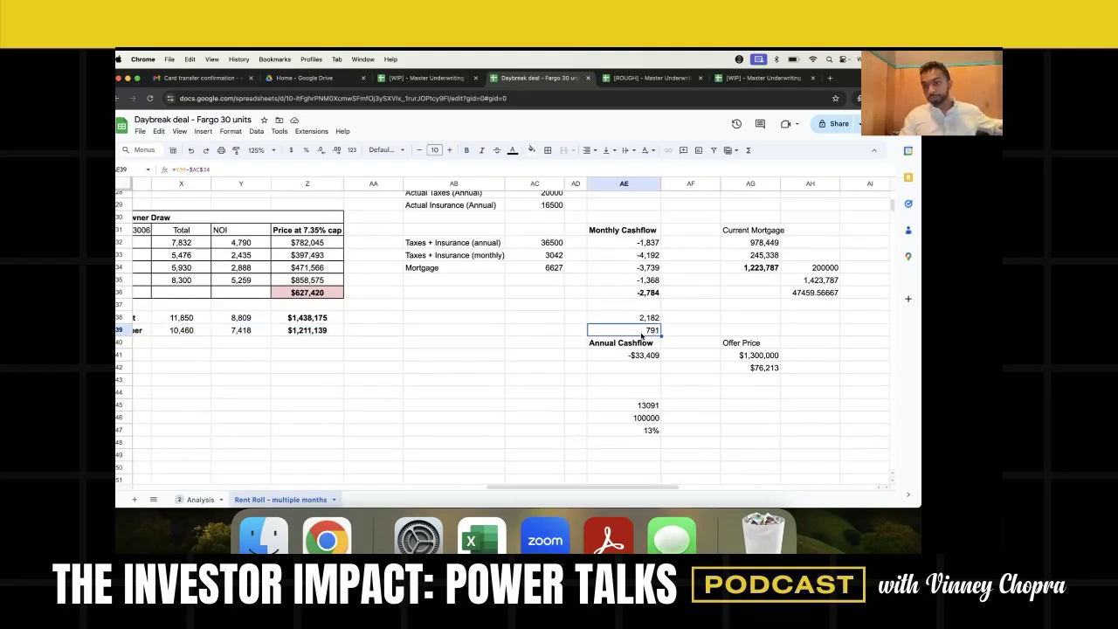
# - Show the Unpaid Taxes table on the Analysis sheet and highlight its 2022 and 2023 totals with the combined amount
pyautogui.scroll(9, 642, 335)
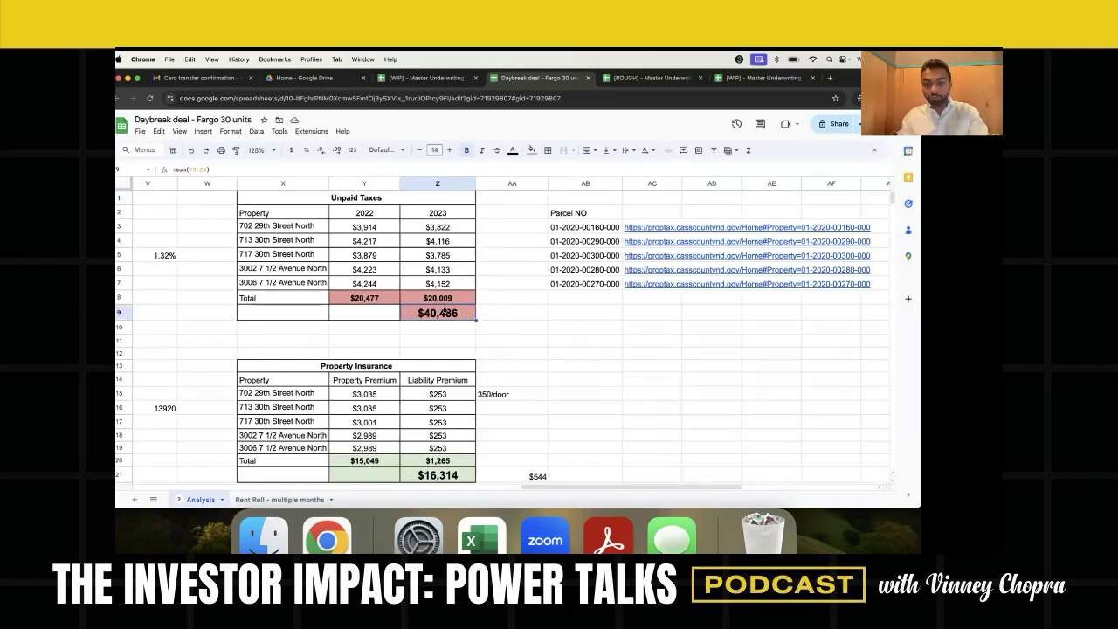
pyautogui.hotkey('shift', 'Up')
pyautogui.hotkey('shift', 'Left')
pyautogui.hotkey('shift', 'Left')
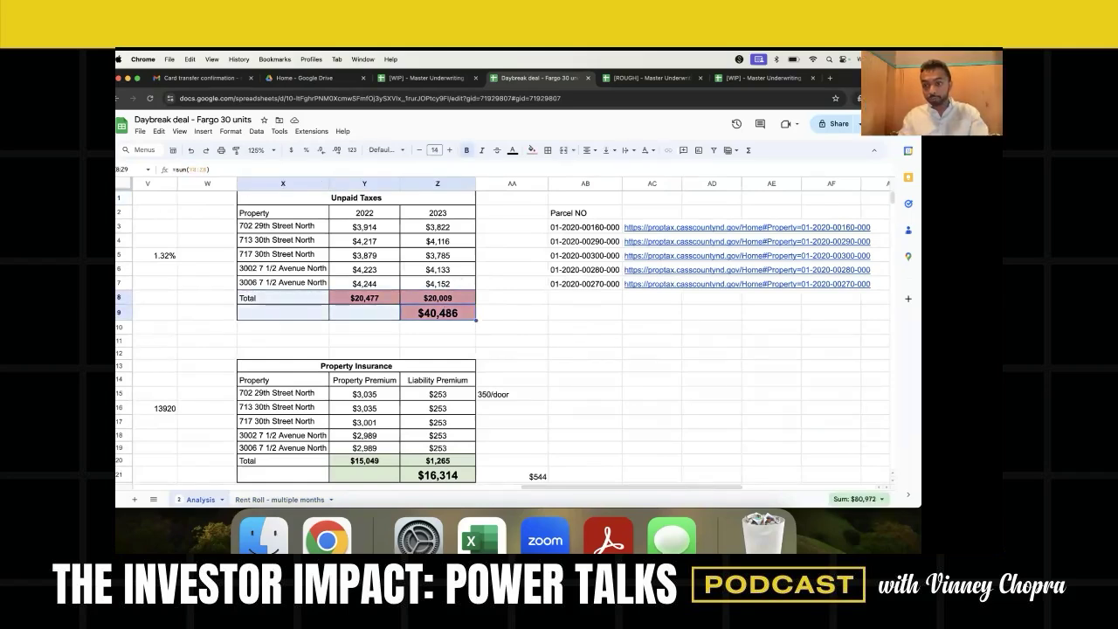
pyautogui.hotkey('shift', 'Right')
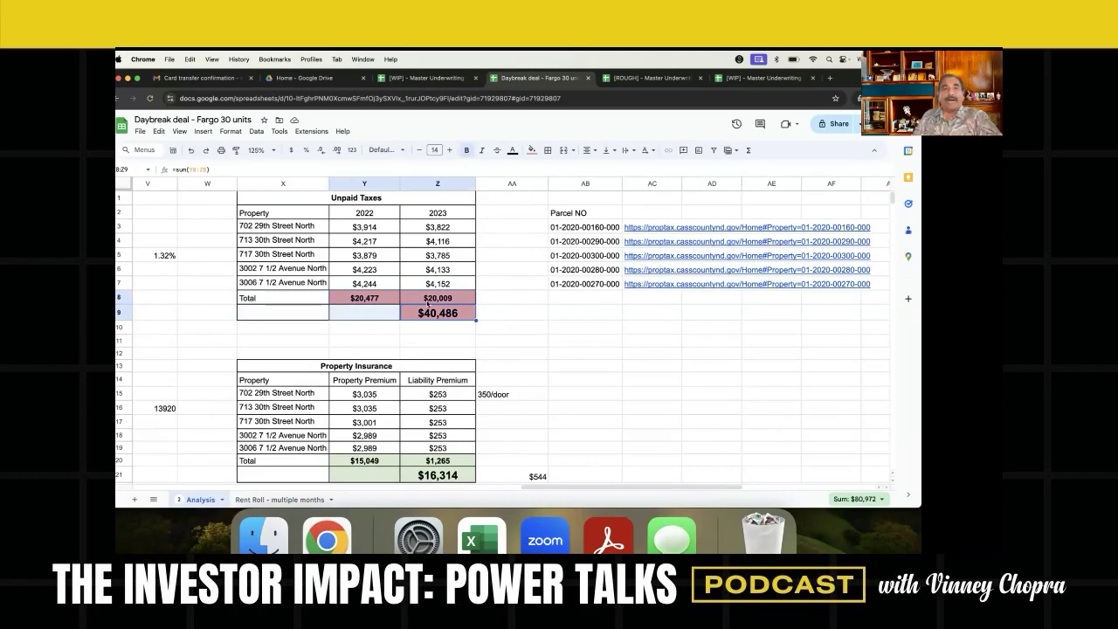
pyautogui.hscroll(1, 454, 258)
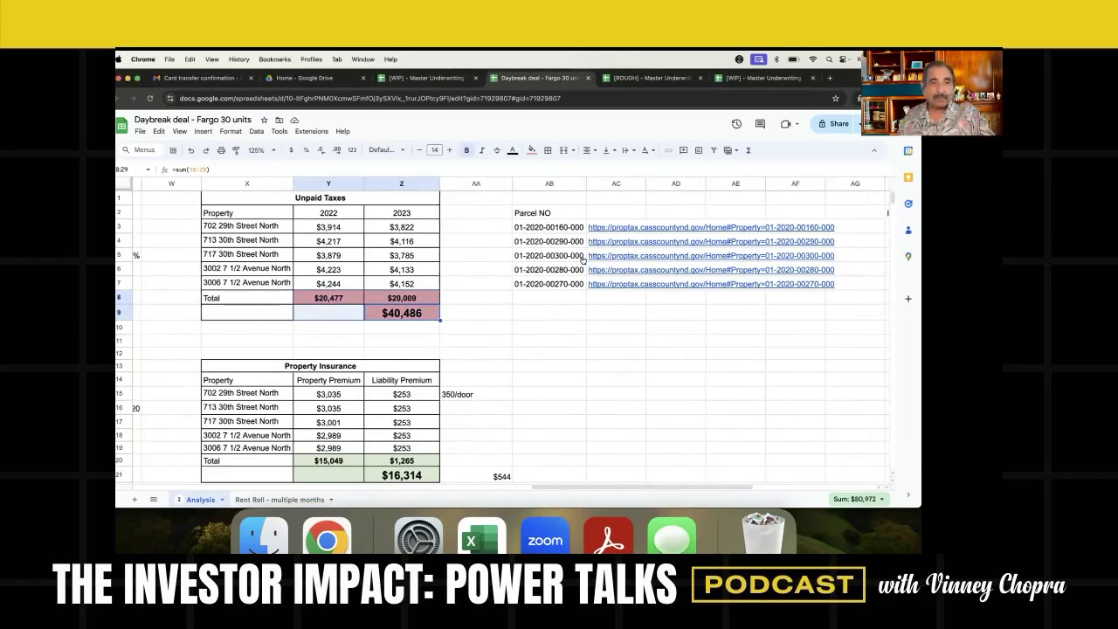
# - Switch to Messages and highlight the seller's message about the statement of taxes owing and the 2021 forfeiture note
pyautogui.press('super+Tab')
pyautogui.press('super+Tab')
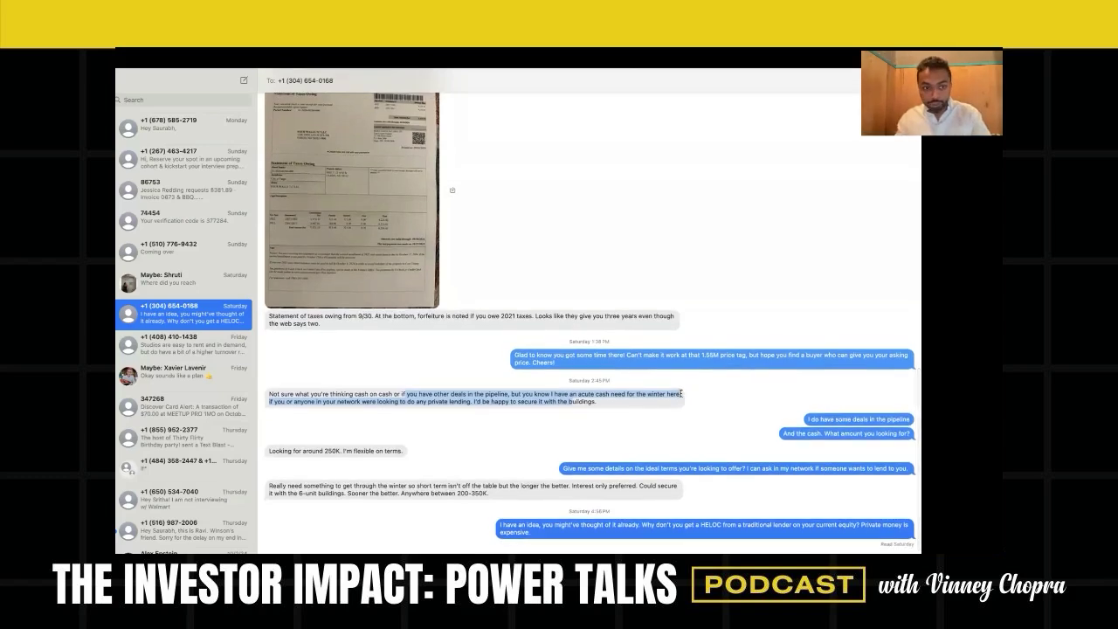
pyautogui.click(384, 412)
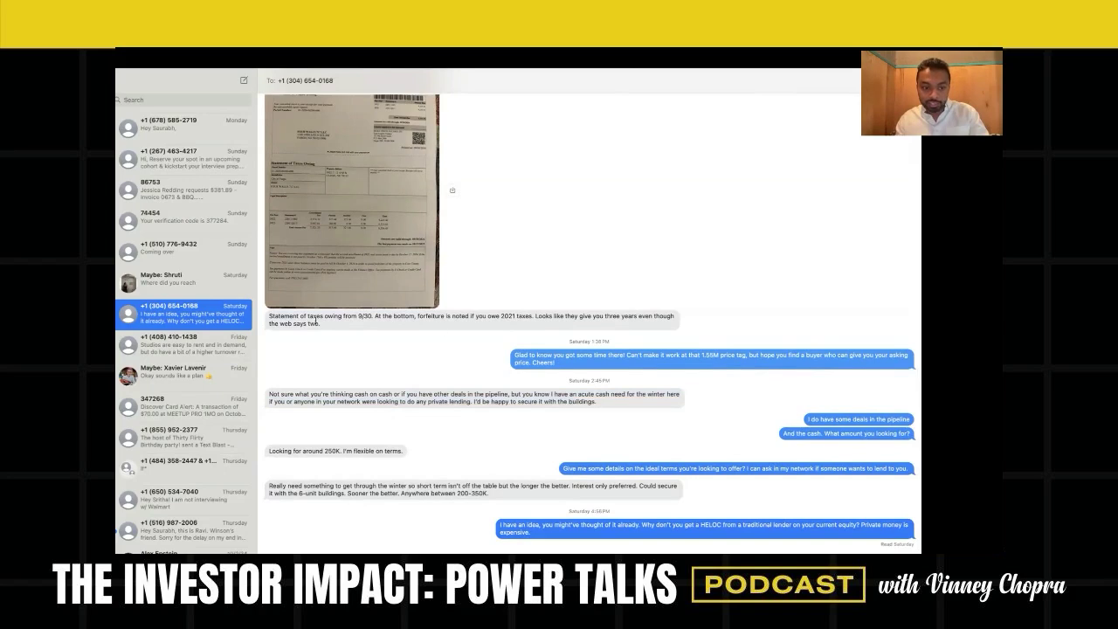
pyautogui.moveTo(331, 324); pyautogui.dragTo(271, 313)
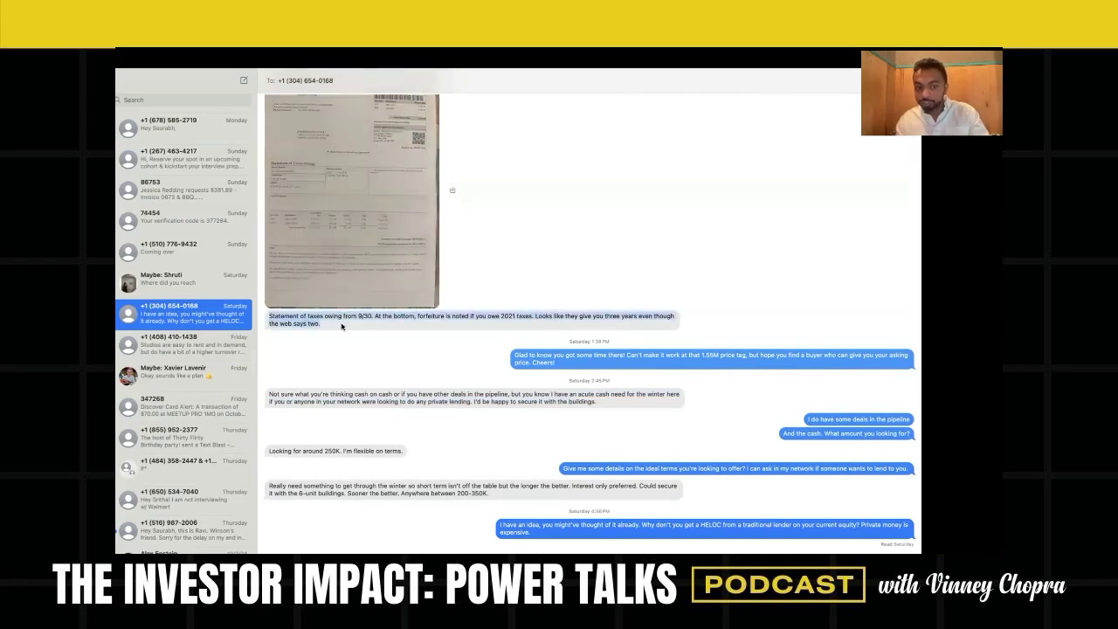
pyautogui.scroll(-1, 414, 362)
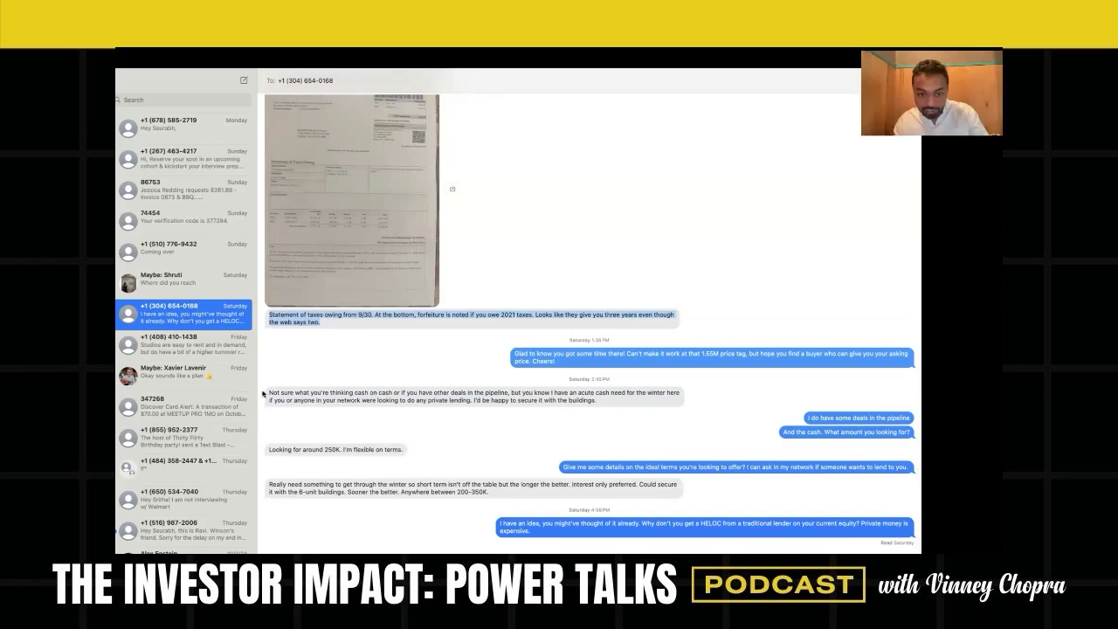
# - Highlight the part of the seller's message about the acute winter cash need and private lending, then clear the selection
pyautogui.moveTo(594, 400); pyautogui.dragTo(552, 394)
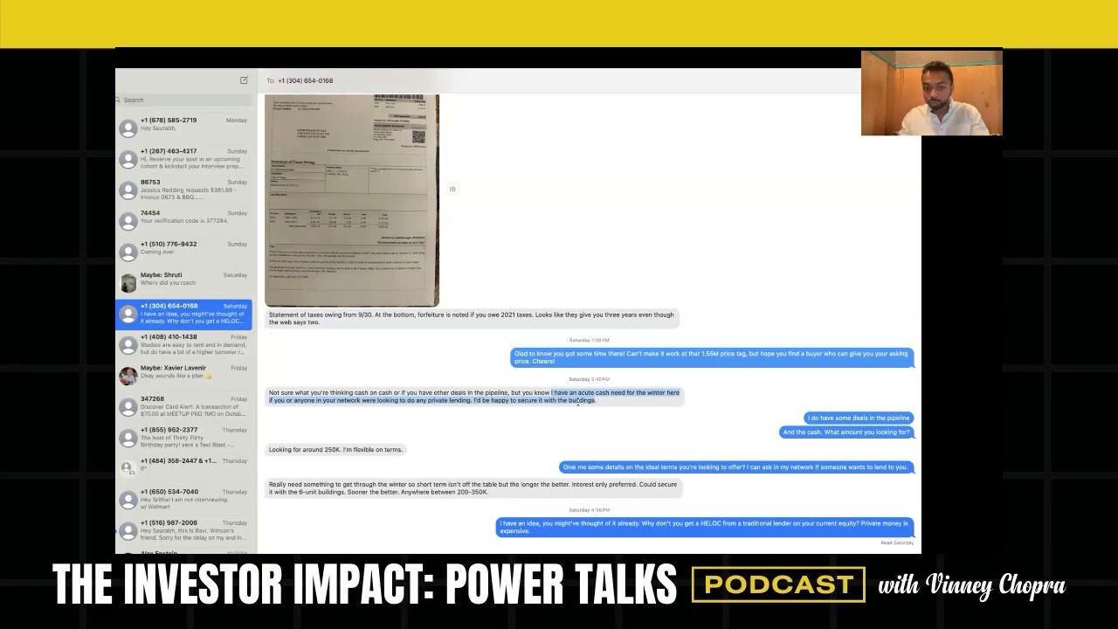
pyautogui.click(537, 392)
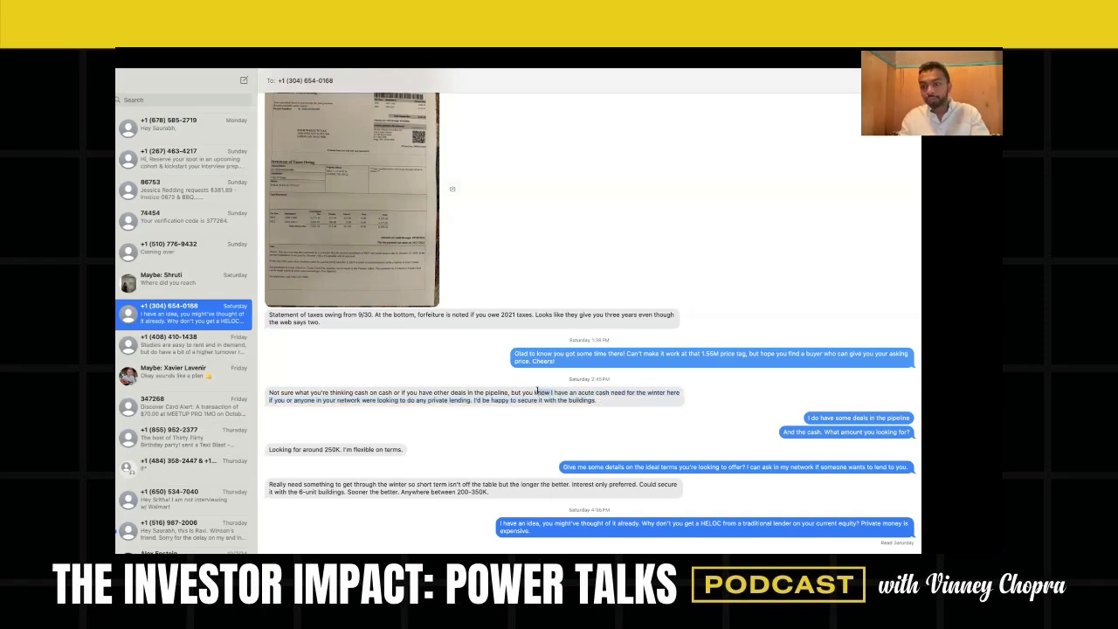
pyautogui.doubleClick(537, 392)
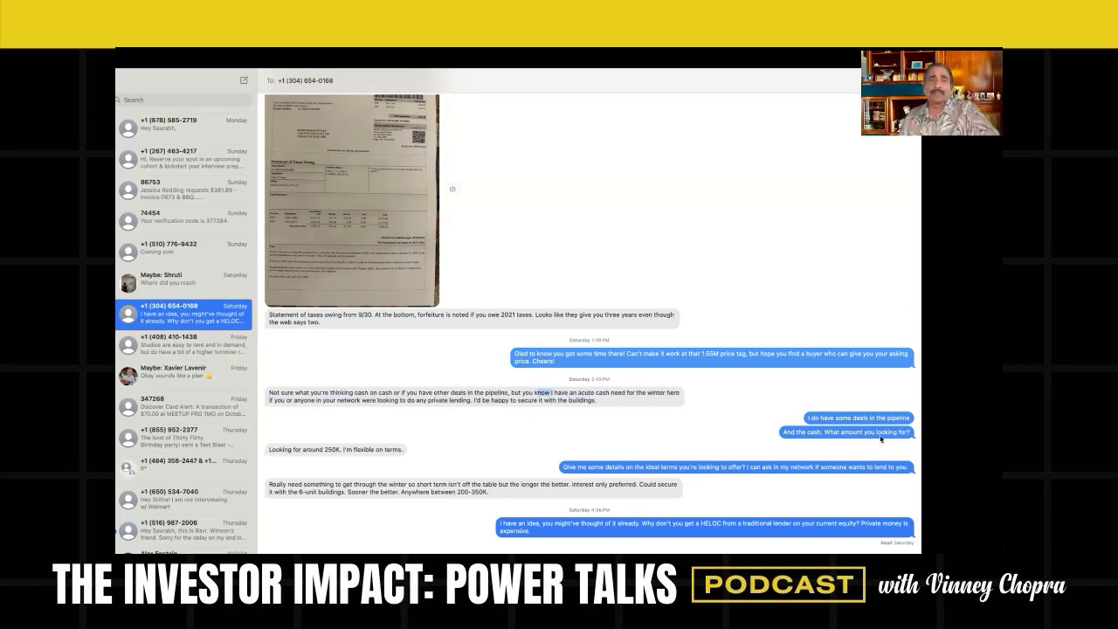
pyautogui.click(838, 419)
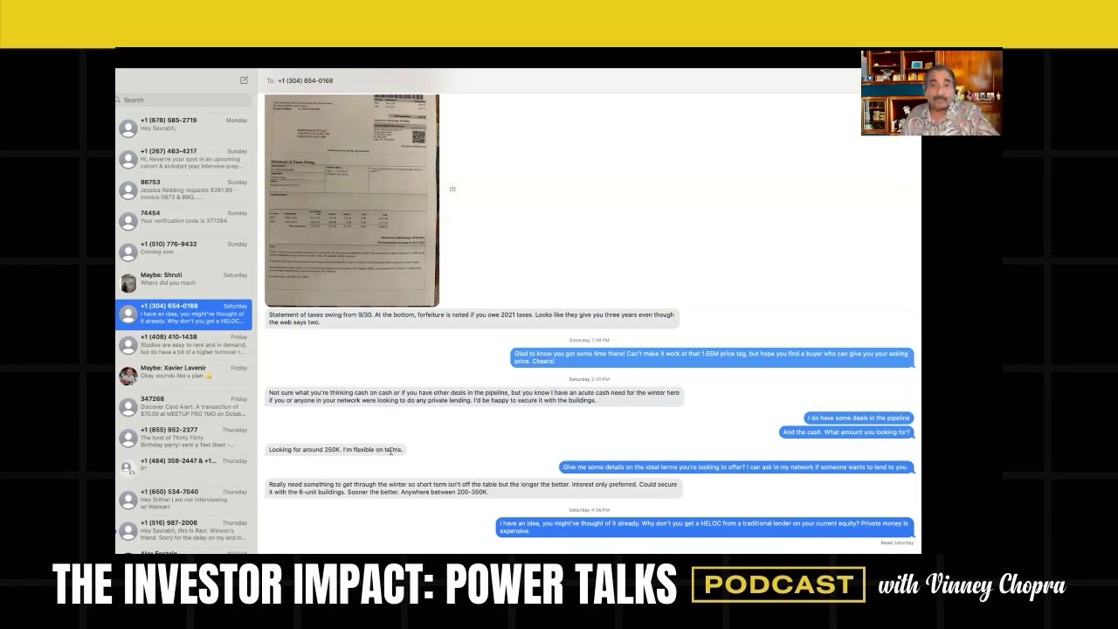
# - Highlight the seller's messages on loan amount and terms, then the HELOC suggestion sent in reply, and clear the selection
pyautogui.moveTo(401, 449); pyautogui.dragTo(263, 449)
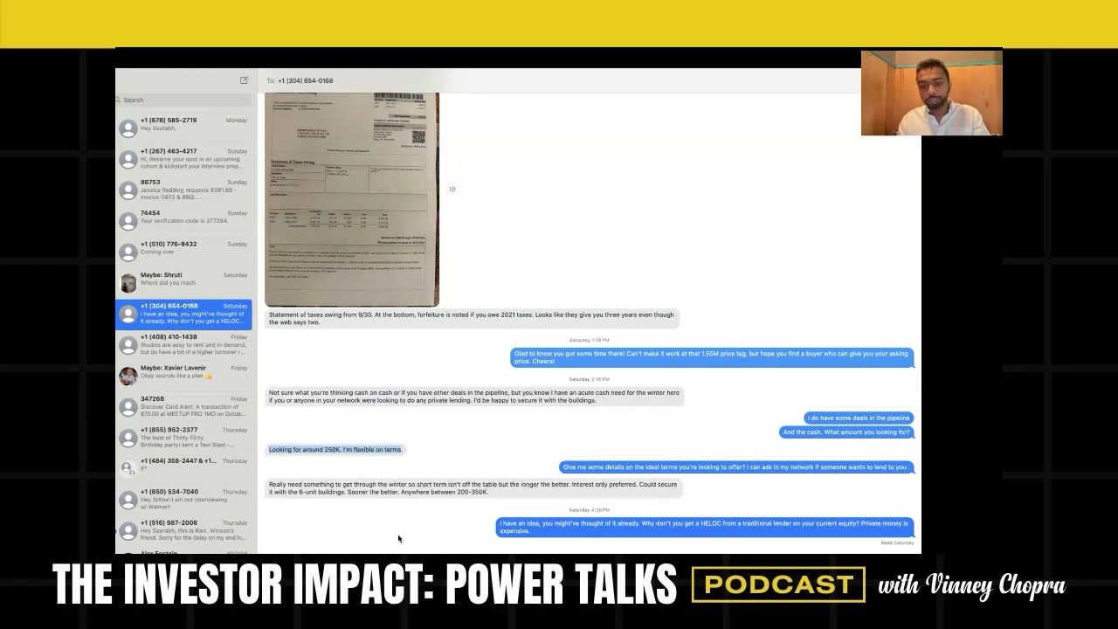
pyautogui.moveTo(490, 492); pyautogui.dragTo(281, 480)
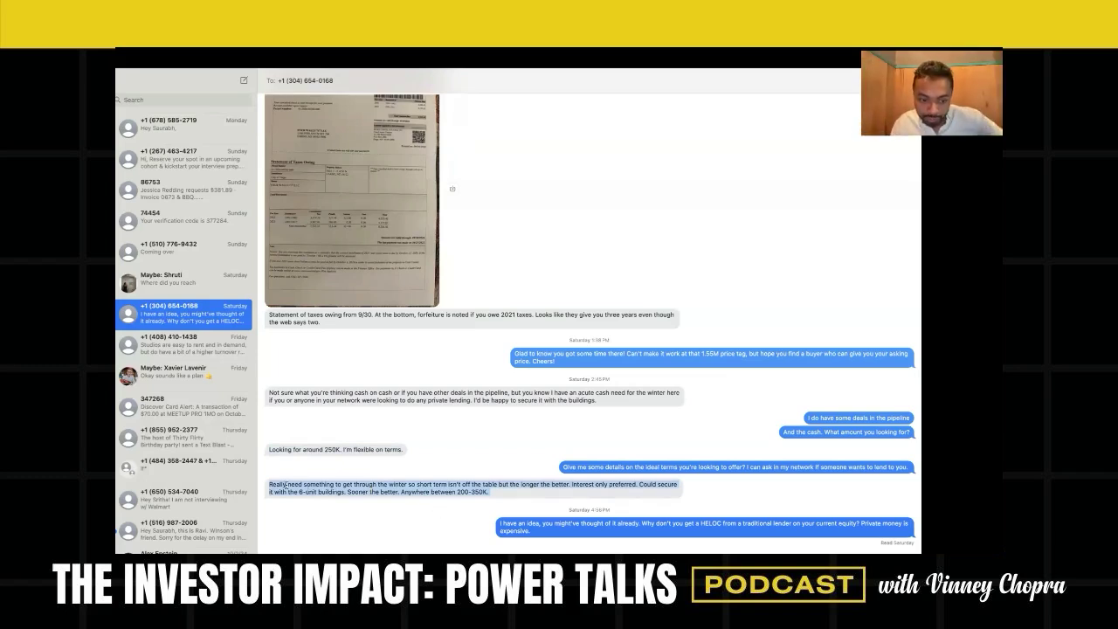
pyautogui.click(323, 448)
pyautogui.moveTo(382, 489); pyautogui.dragTo(455, 512)
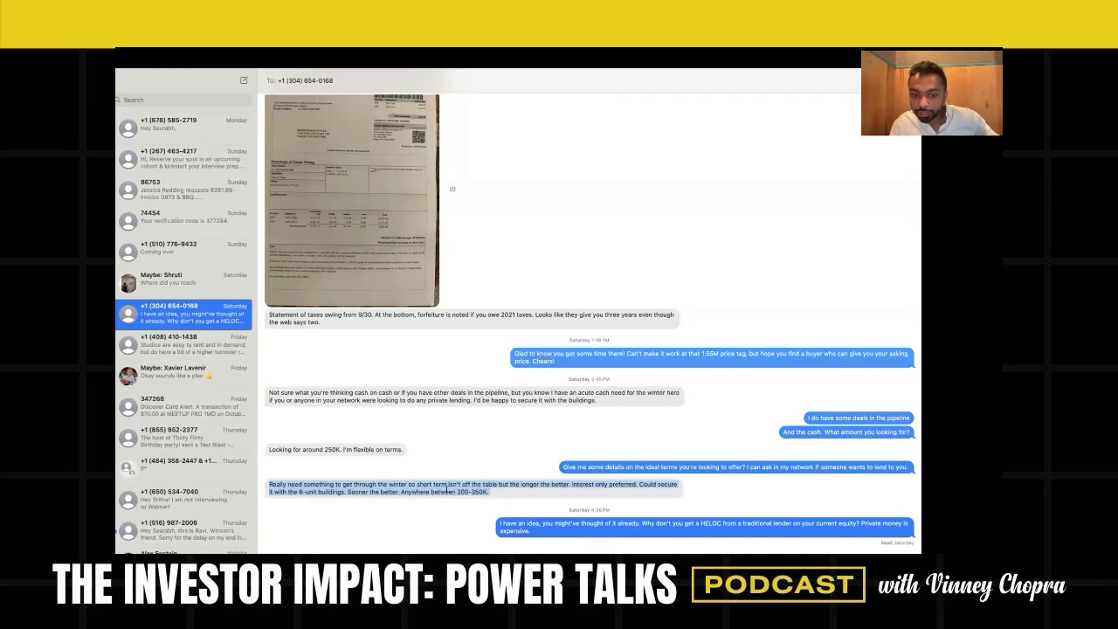
pyautogui.moveTo(487, 492)
pyautogui.mouseDown()
pyautogui.moveTo(468, 492)
pyautogui.moveTo(507, 500)
pyautogui.mouseUp()
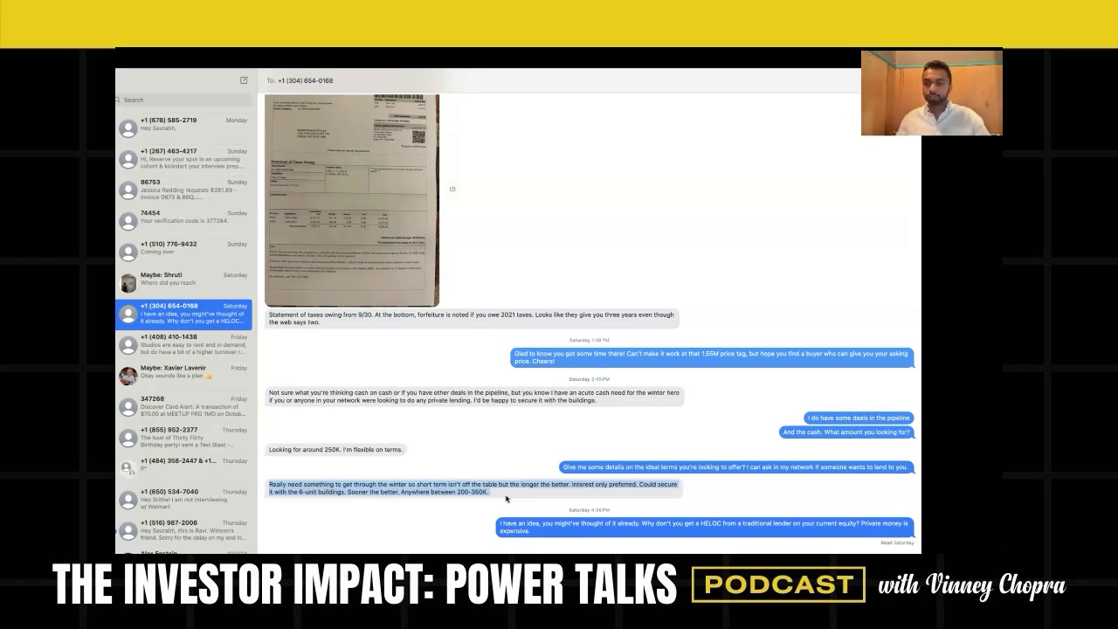
pyautogui.moveTo(531, 531); pyautogui.dragTo(506, 514)
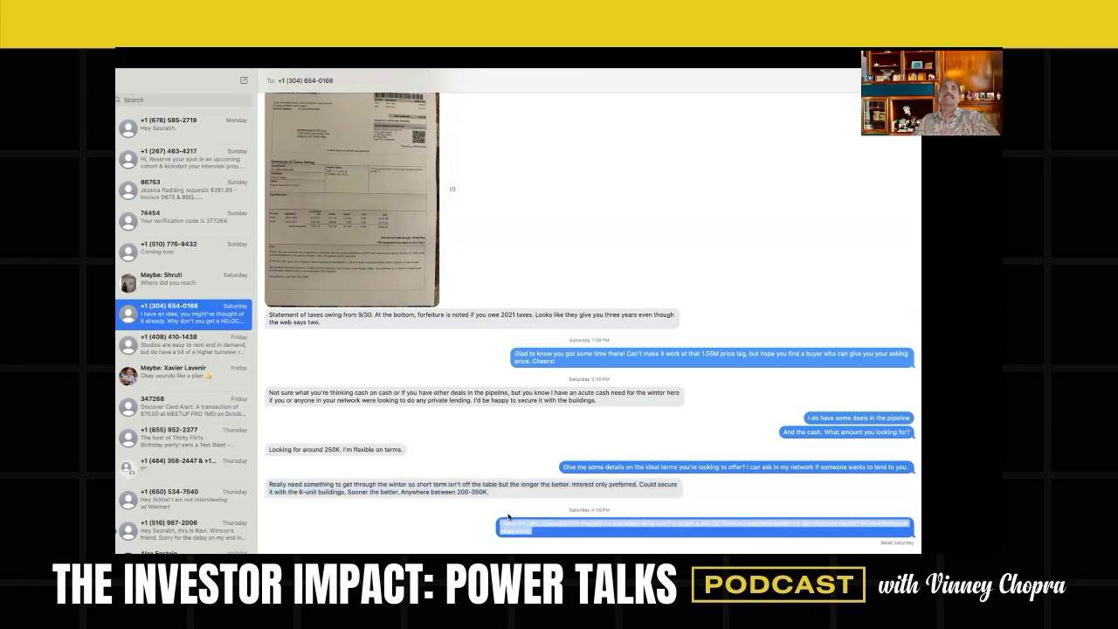
pyautogui.click(621, 533)
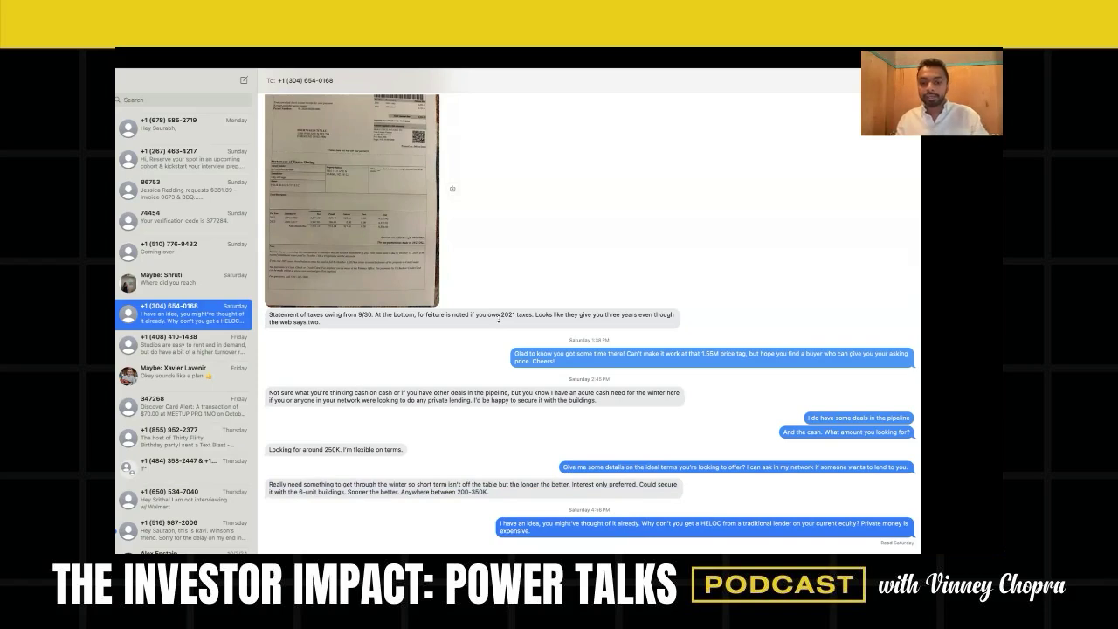
# - Switch back to Chrome and check the two standalone figures beside the Underwriting sheet of Master Underwriting Tool V8 - Daybreak properties
pyautogui.hotkey('ctrl', 'Left')
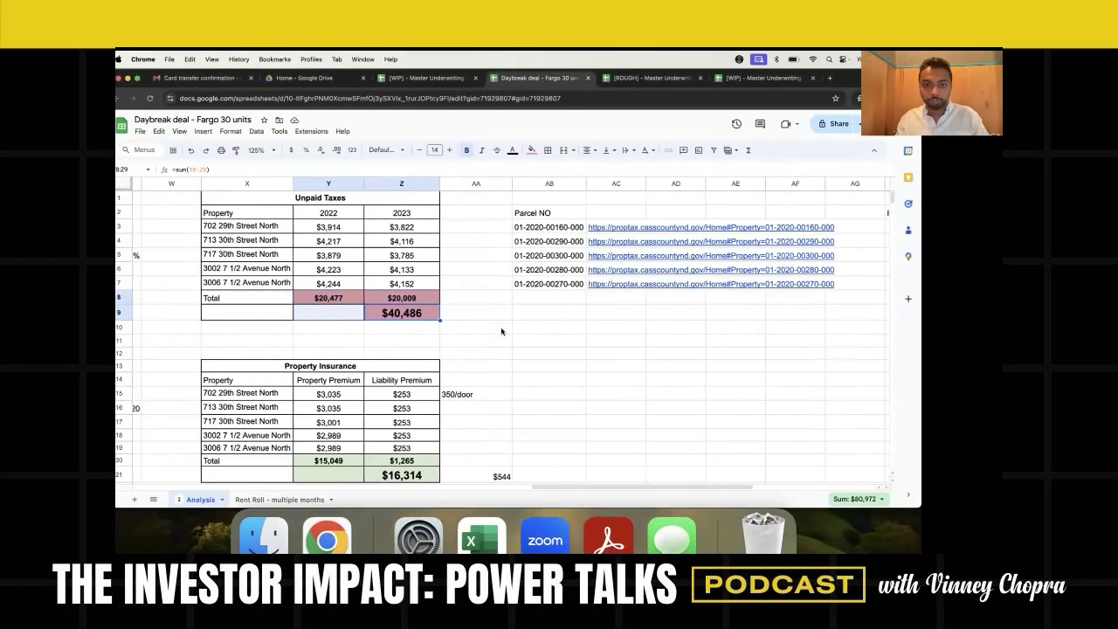
pyautogui.hotkey('ctrl', 'shift', 'Tab')
pyautogui.click(697, 226)
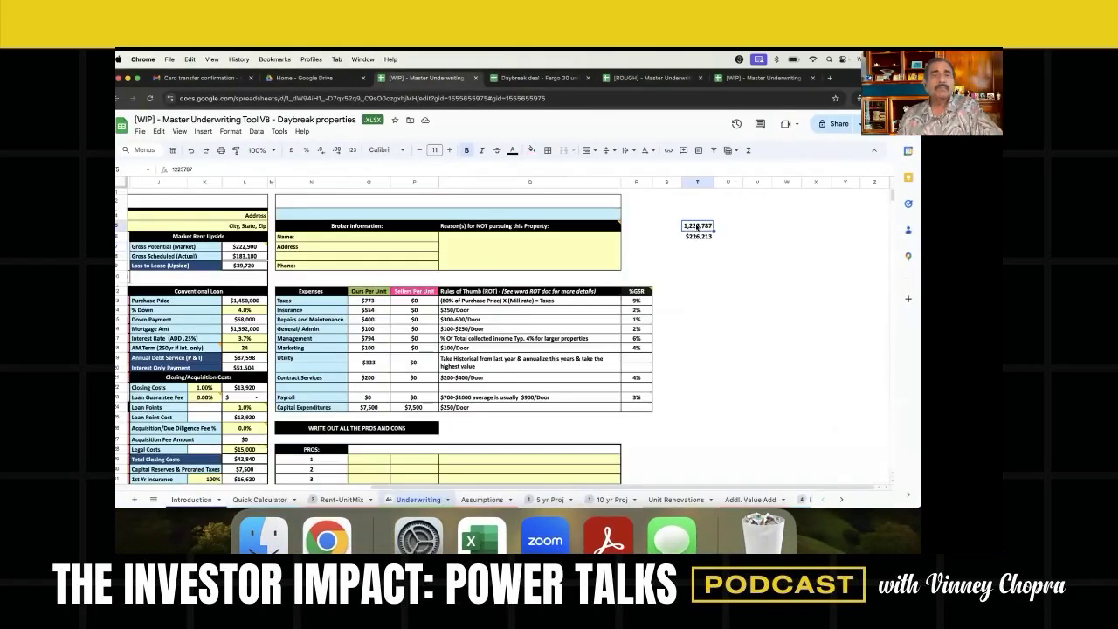
pyautogui.press('Down')
pyautogui.click(694, 229)
pyautogui.hscroll(-5, 694, 229)
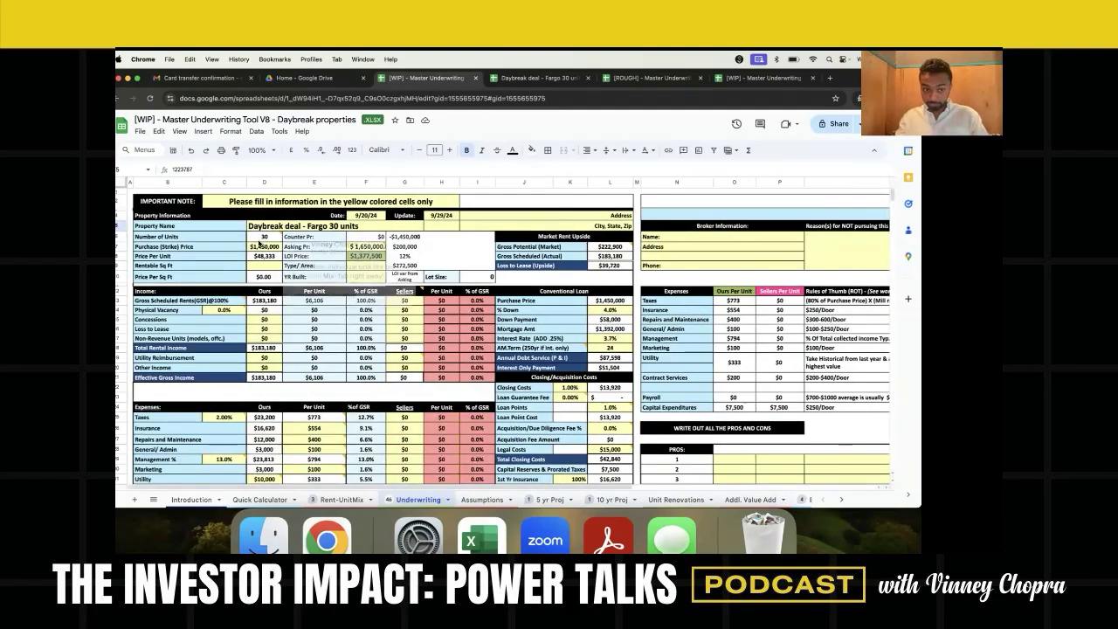
# - Inspect the number of units, price per unit and purchase (strike) price in the Underwriting sheet's property information
pyautogui.click(257, 255)
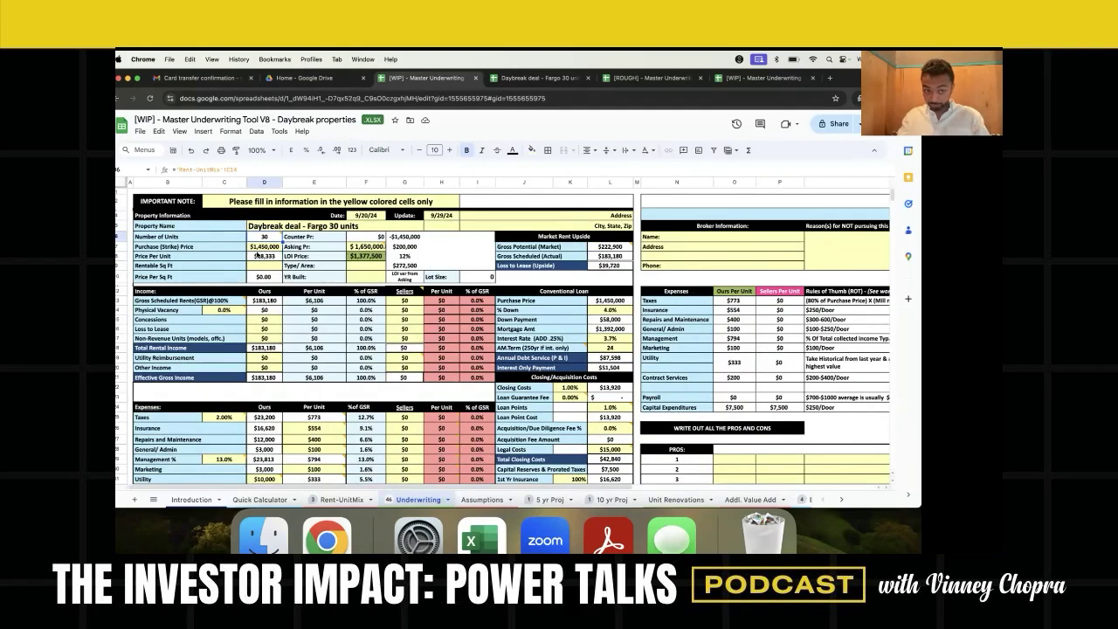
pyautogui.click(260, 255)
pyautogui.click(259, 247)
pyautogui.hscroll(1, 259, 249)
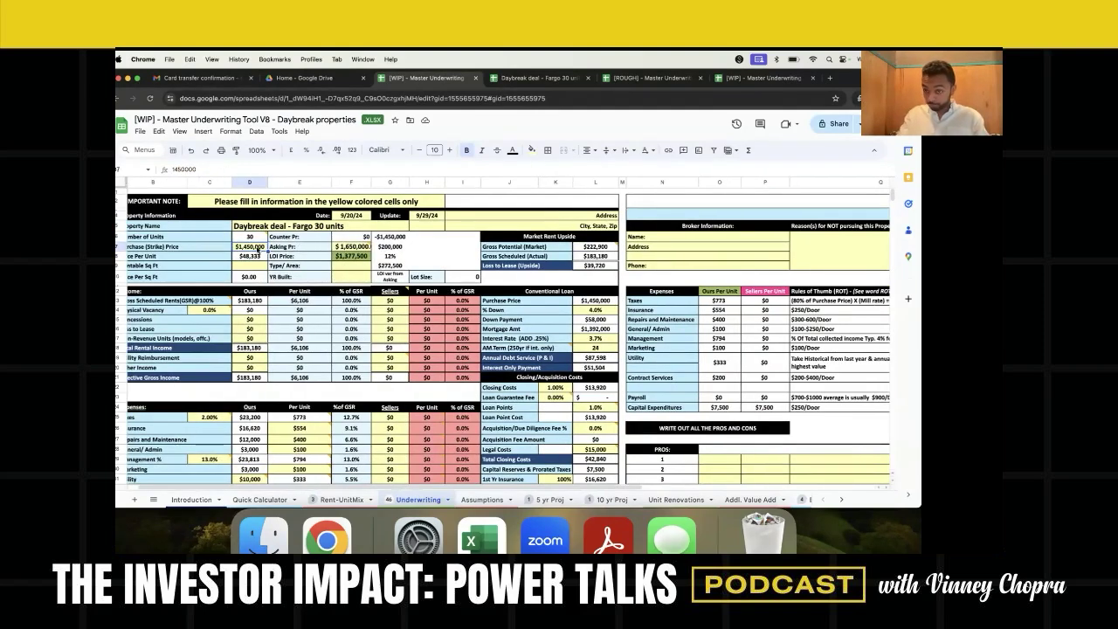
# - Return to the Daybreak deal spreadsheet and find the Replacement Cost valuation on the Rent Roll - multiple months sheet
pyautogui.hscroll(2, 255, 249)
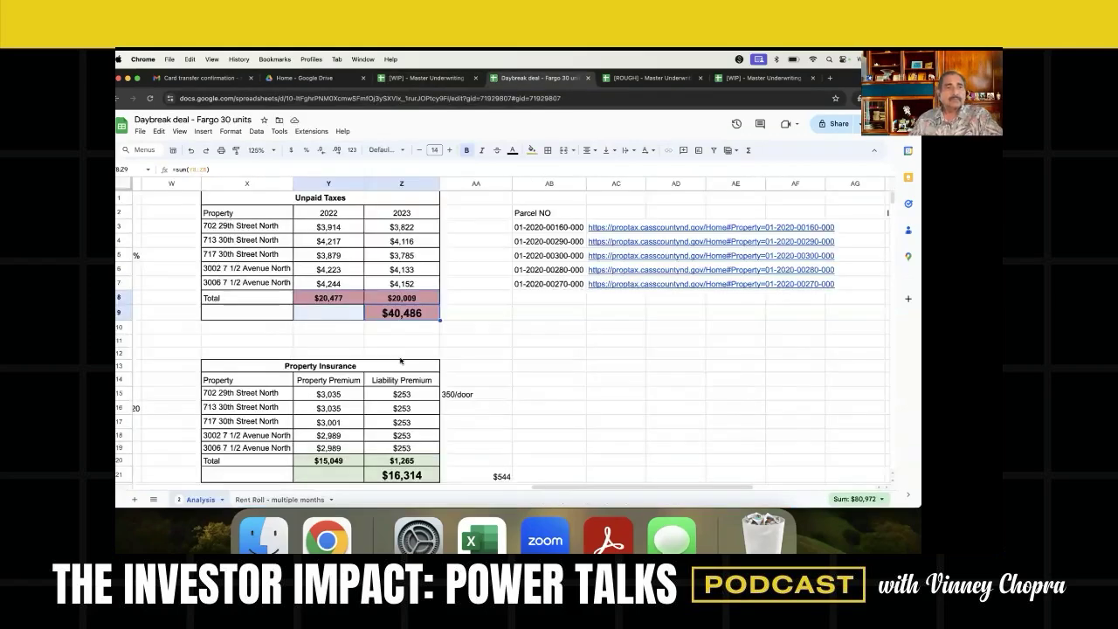
pyautogui.hscroll(-10, 400, 360)
pyautogui.hscroll(10, 400, 361)
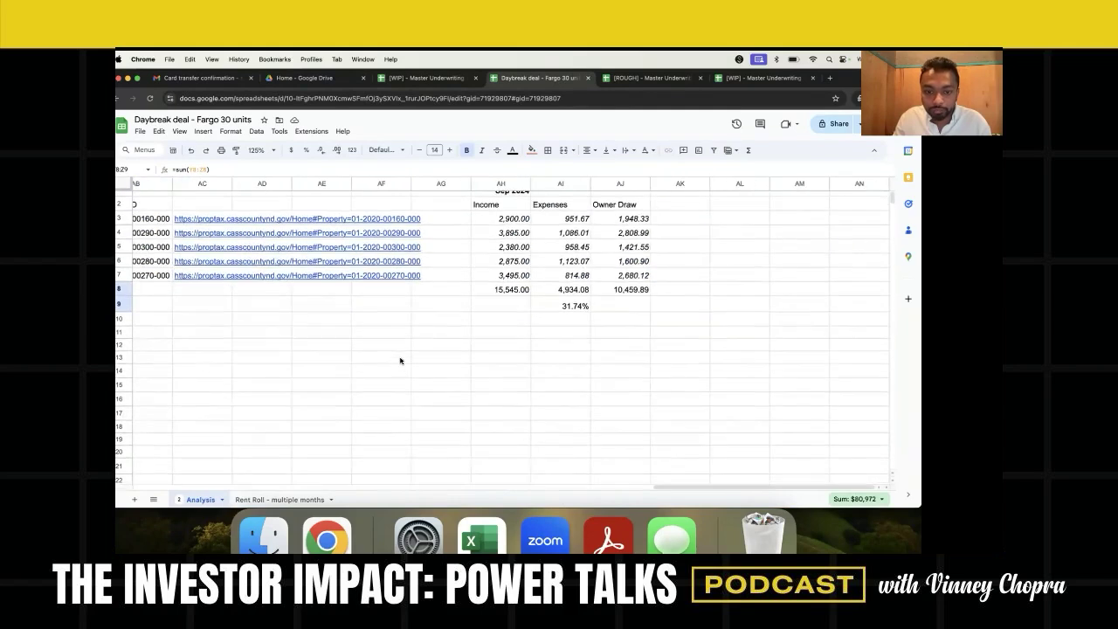
pyautogui.click(280, 499)
pyautogui.hscroll(-8, 459, 410)
pyautogui.hscroll(10, 460, 410)
pyautogui.scroll(-1, 459, 411)
pyautogui.scroll(-7, 459, 411)
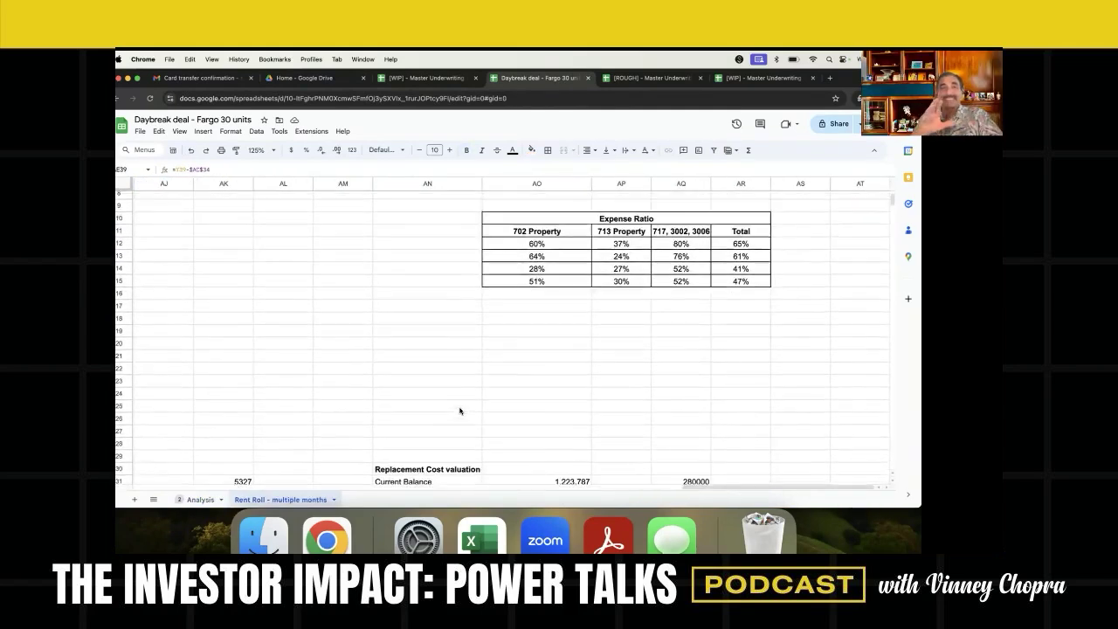
# - Highlight the Replacement Cost valuation block through the My Equity figures for review, then clear the selection
pyautogui.click(442, 311)
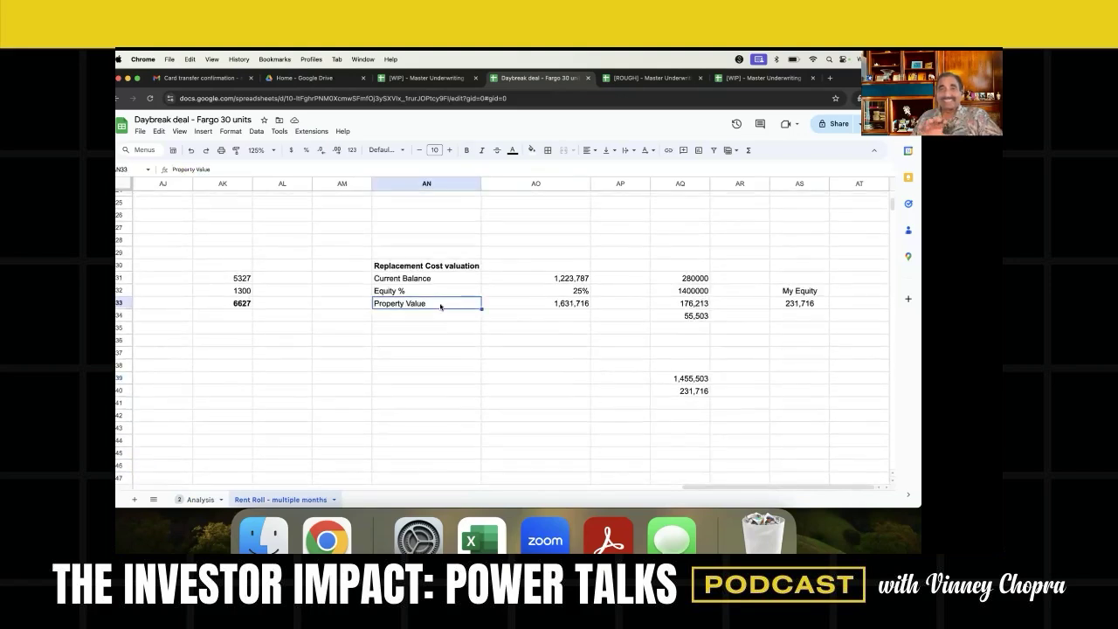
pyautogui.click(665, 298)
pyautogui.click(699, 308)
pyautogui.click(699, 275)
pyautogui.click(696, 285)
pyautogui.moveTo(418, 272); pyautogui.dragTo(792, 328)
pyautogui.click(595, 303)
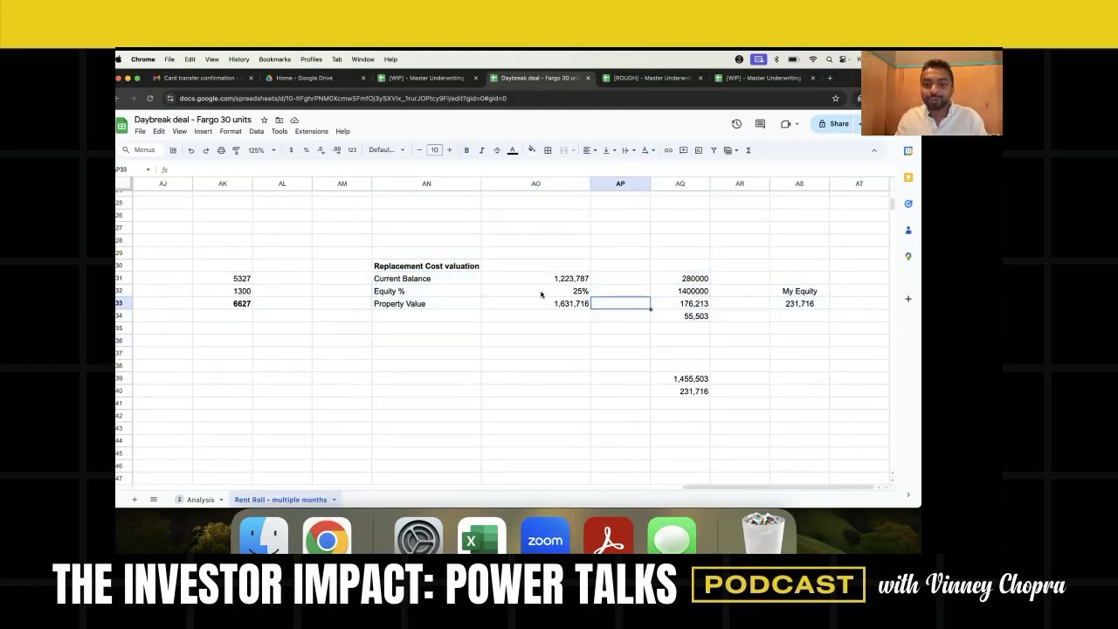
# - Inspect the Current Balance formula and the Equity % value in the Replacement Cost valuation
pyautogui.click(542, 293)
pyautogui.press('Up')
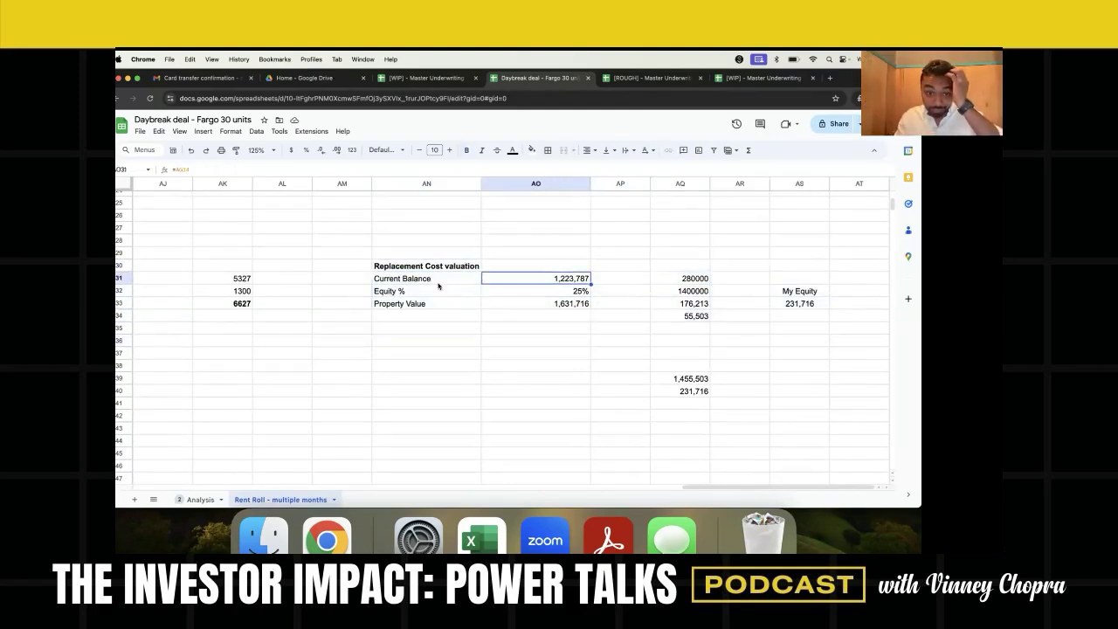
pyautogui.press('Return')
pyautogui.press('Escape')
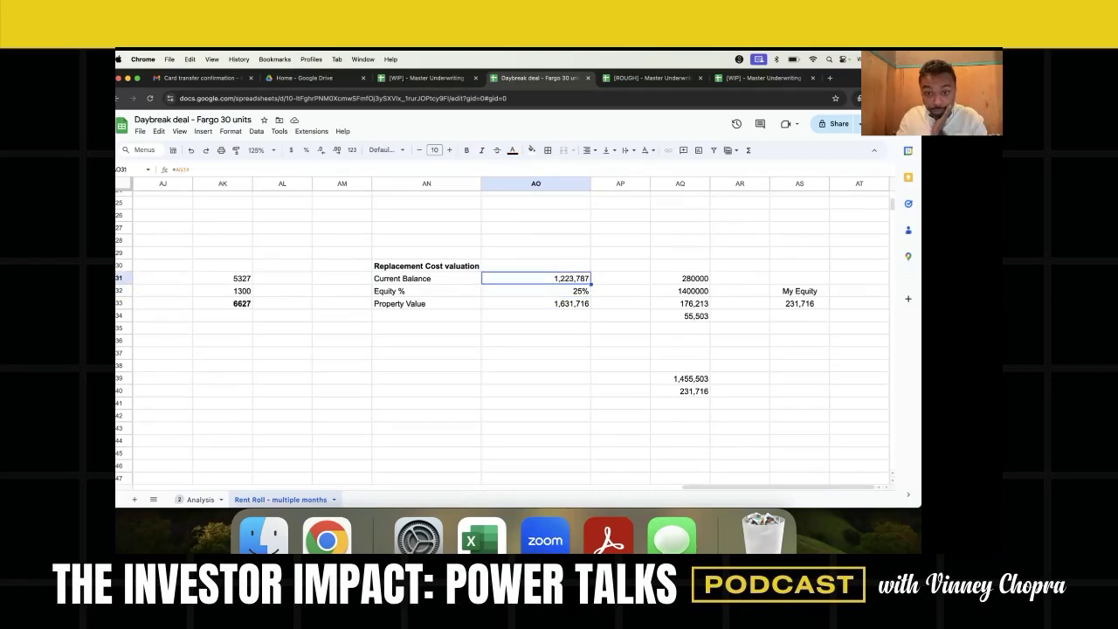
pyautogui.press('Down')
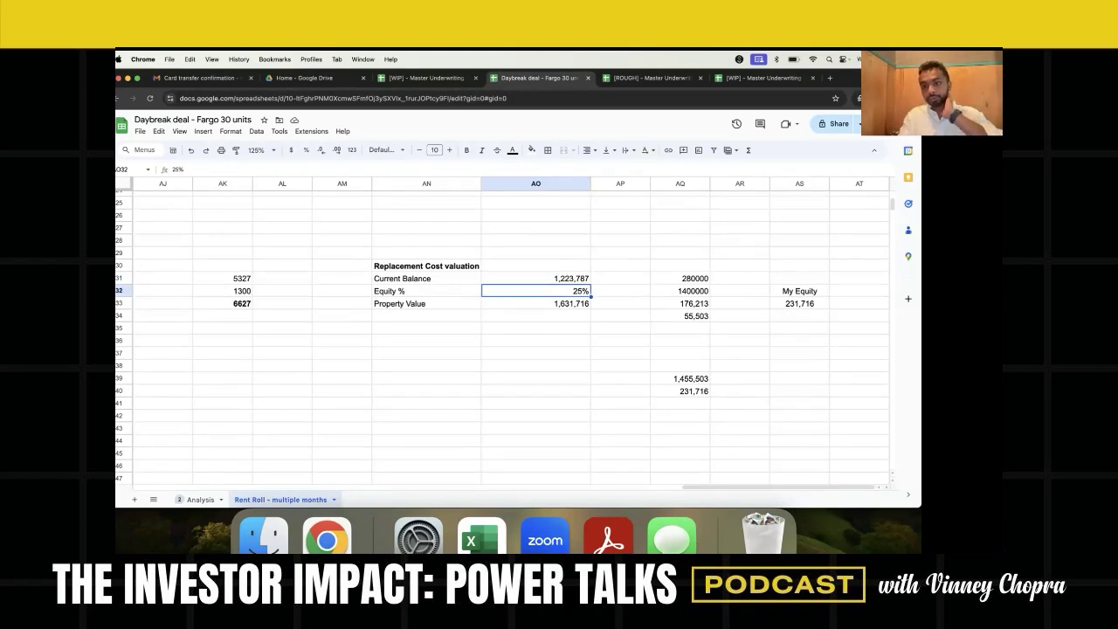
# - Inspect the Property Value formula and highlight the Current Balance, Equity % and Property Value figures in the Replacement Cost valuation
pyautogui.press('Return')
pyautogui.press('Return')
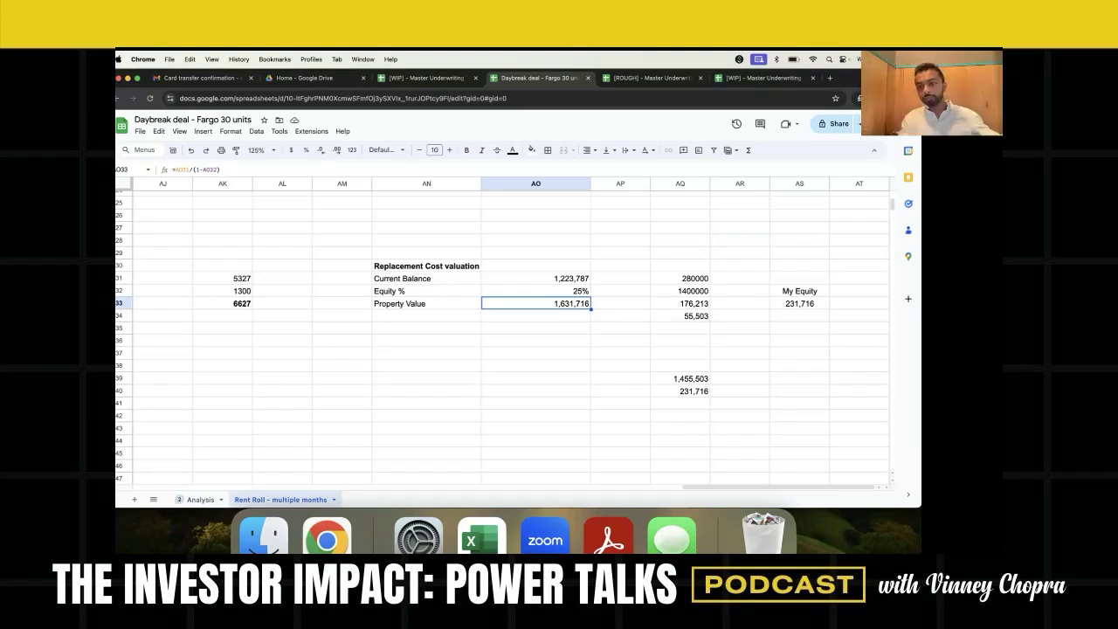
pyautogui.scroll(1, 594, 298)
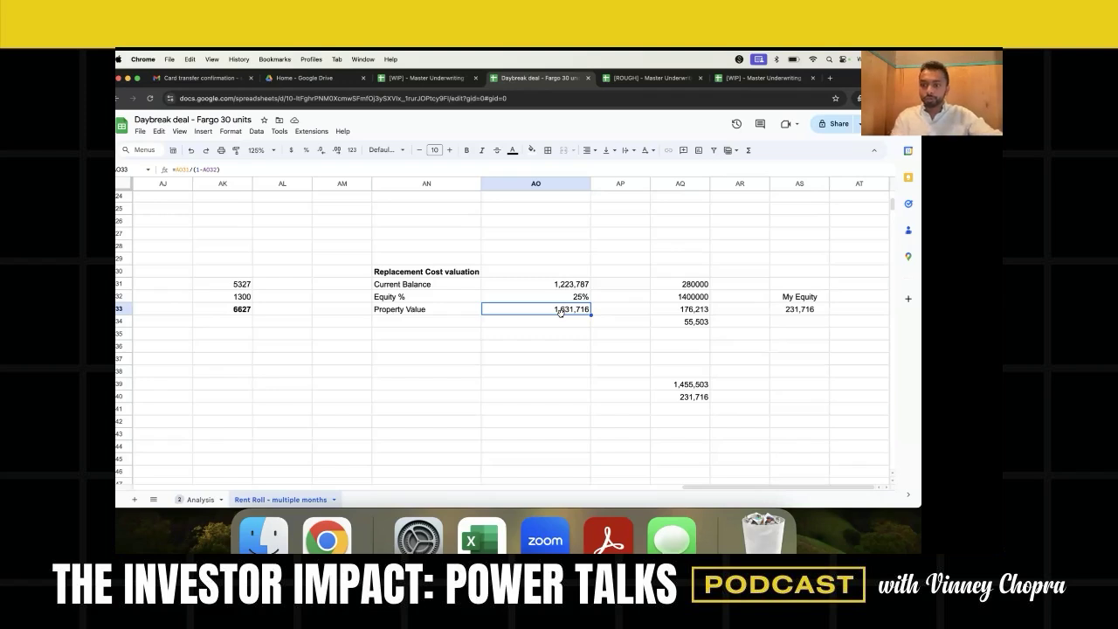
pyautogui.moveTo(471, 310); pyautogui.dragTo(564, 309)
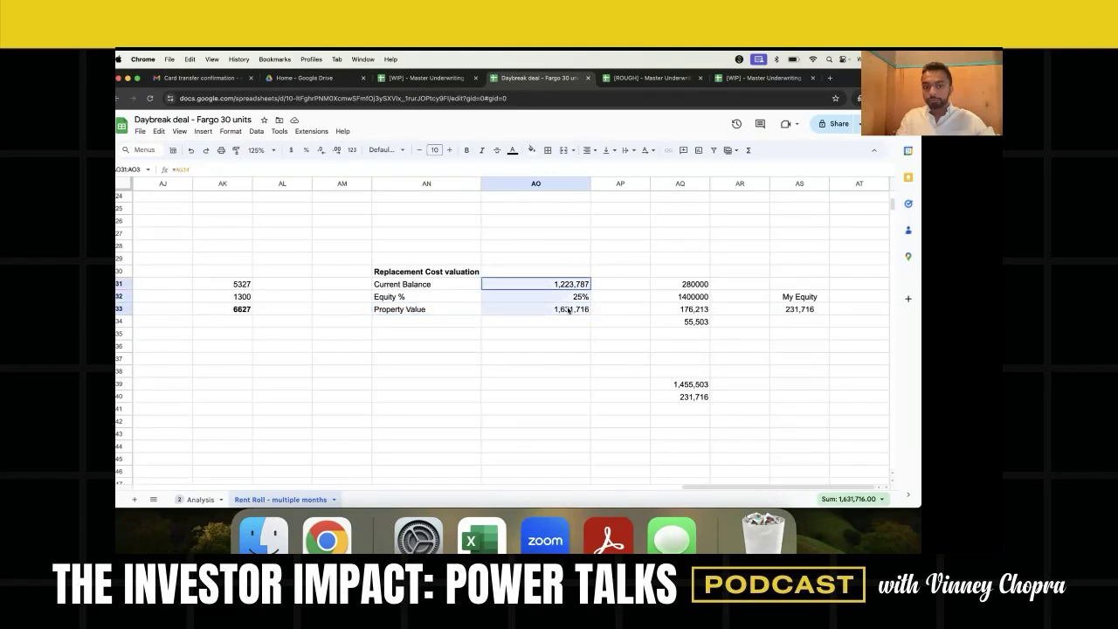
pyautogui.click(539, 299)
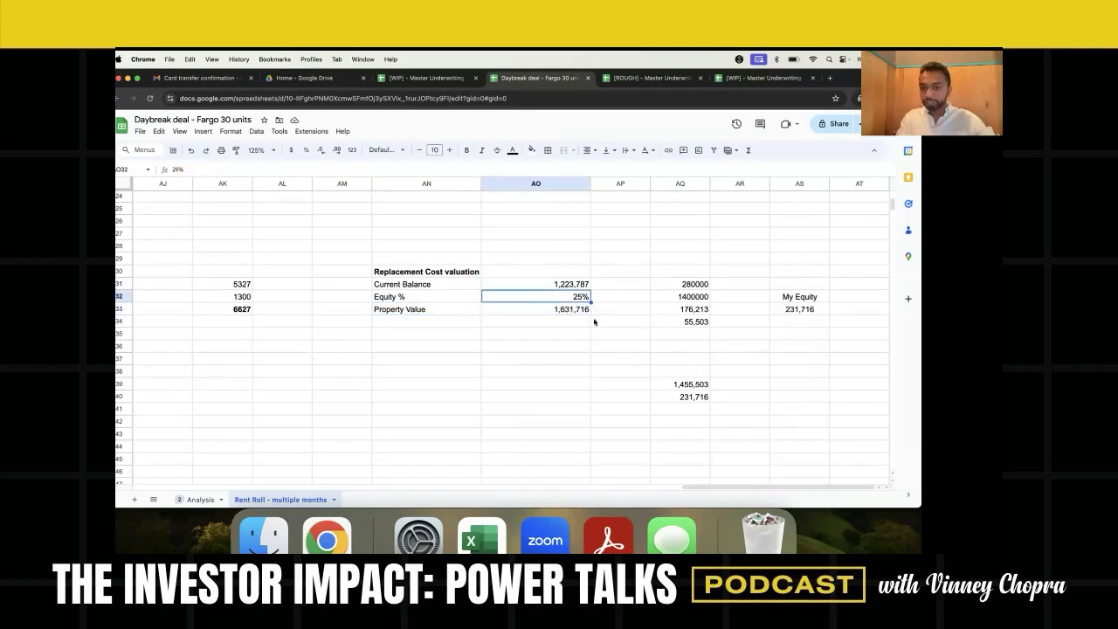
# - Try a what-if value of 310000 in cell AQ31, in the Current Balance row
pyautogui.moveTo(687, 286); pyautogui.dragTo(686, 309)
pyautogui.doubleClick(684, 284)
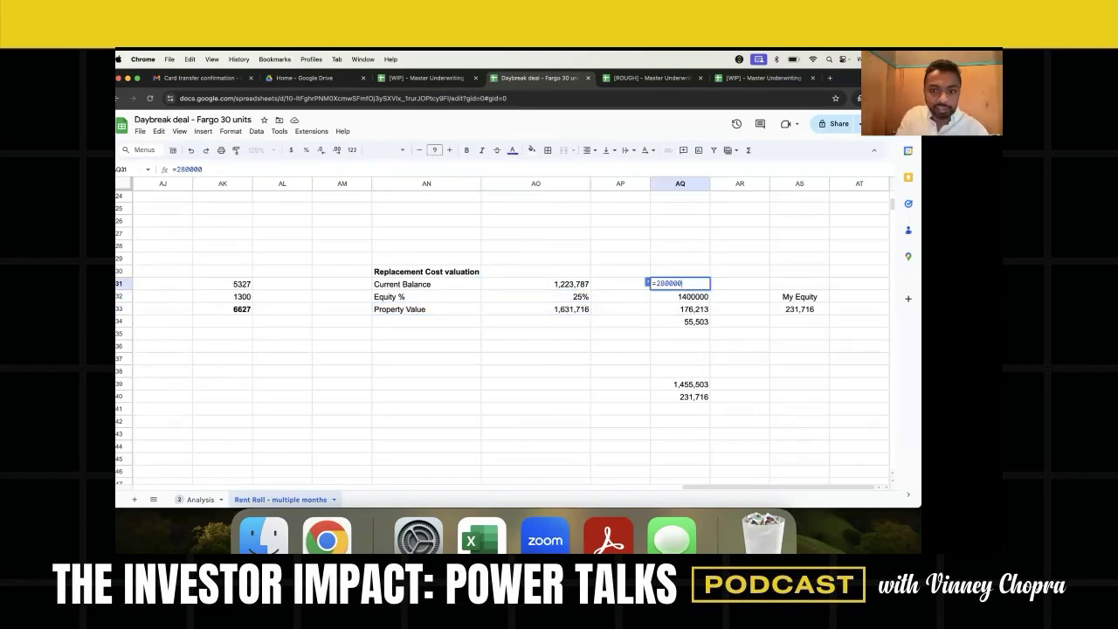
pyautogui.press('Escape')
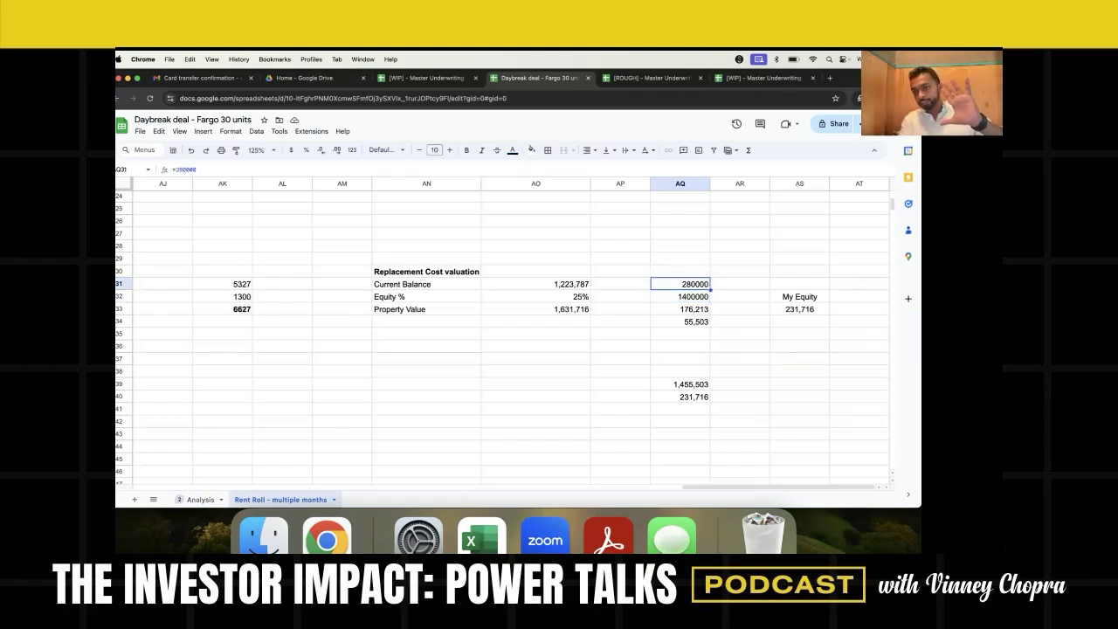
pyautogui.press('Up')
pyautogui.press('Down')
pyautogui.write('310000')
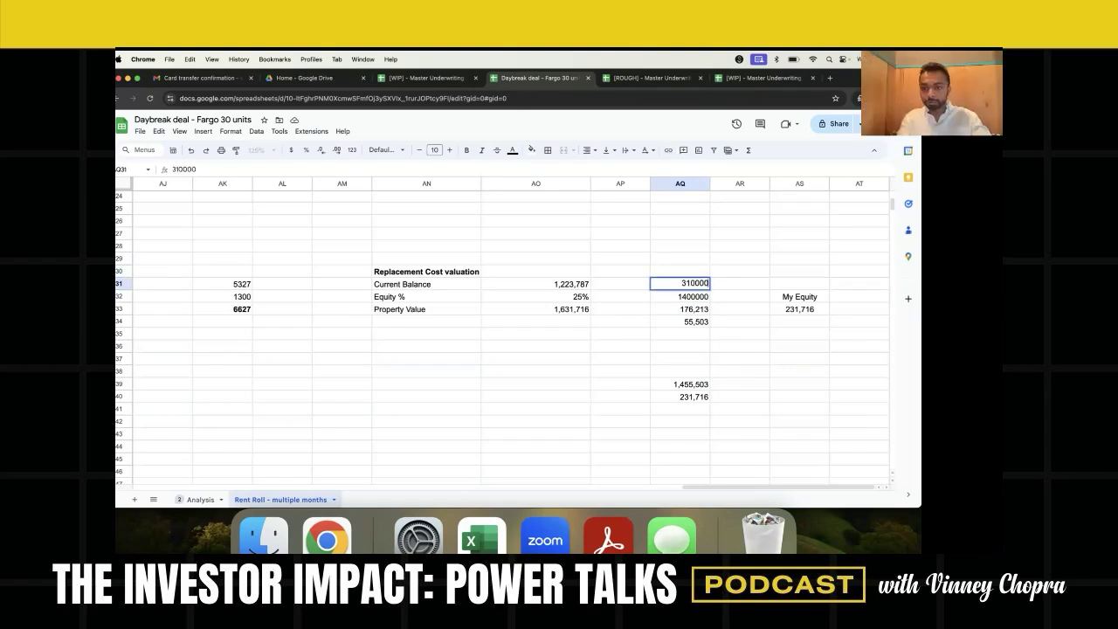
pyautogui.press('Return')
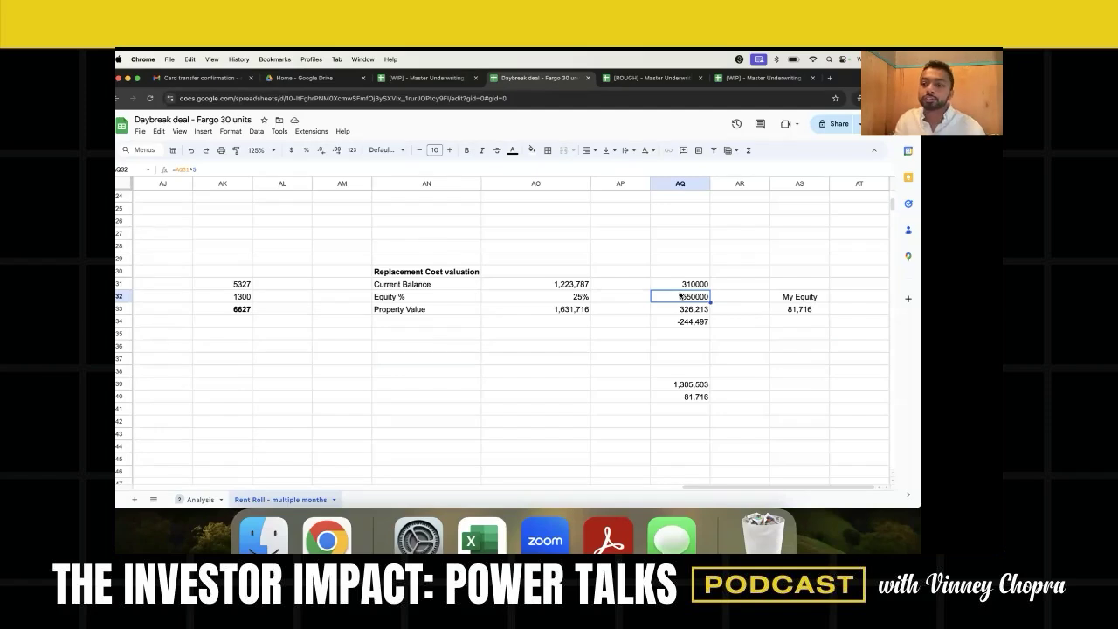
# - Inspect the value in AQ31 and the formulas in AQ32 and AQ33 that depend on it
pyautogui.click(687, 285)
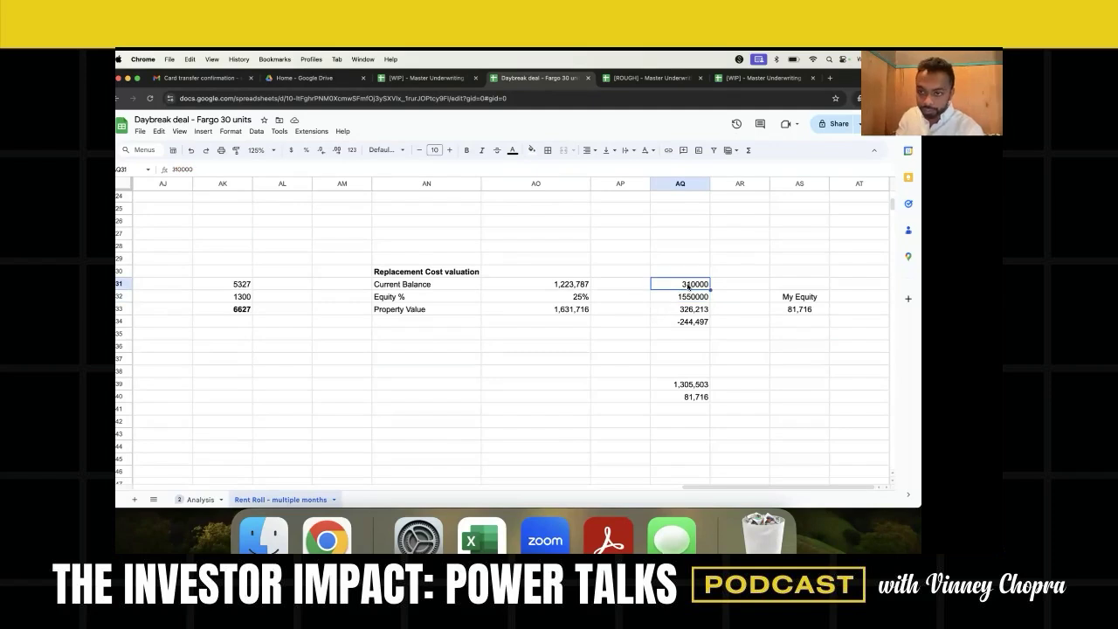
pyautogui.click(690, 297)
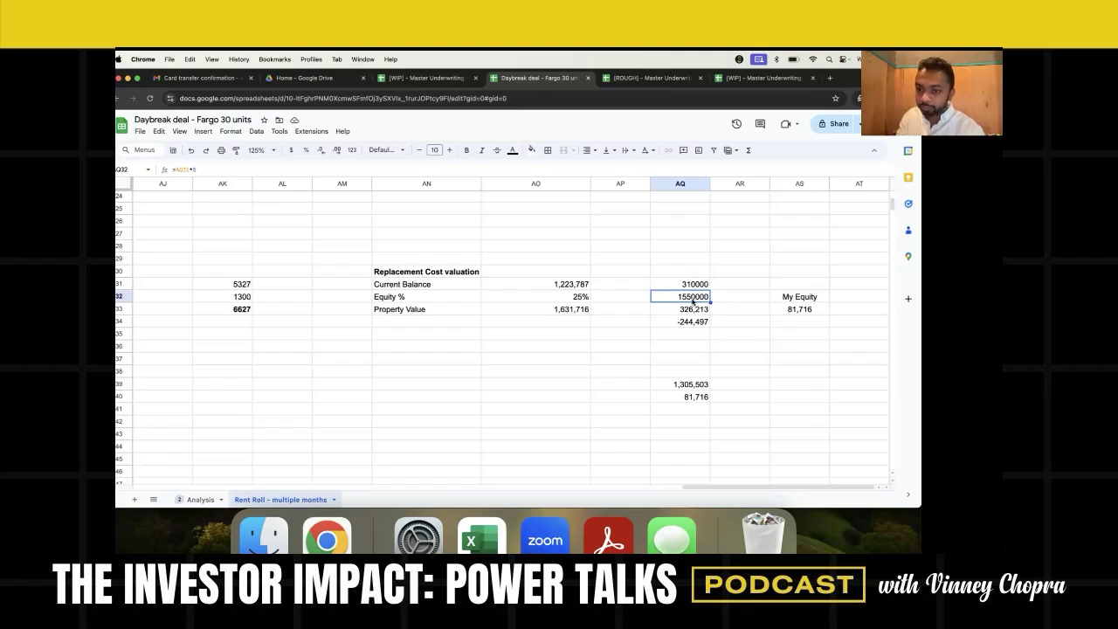
pyautogui.click(689, 312)
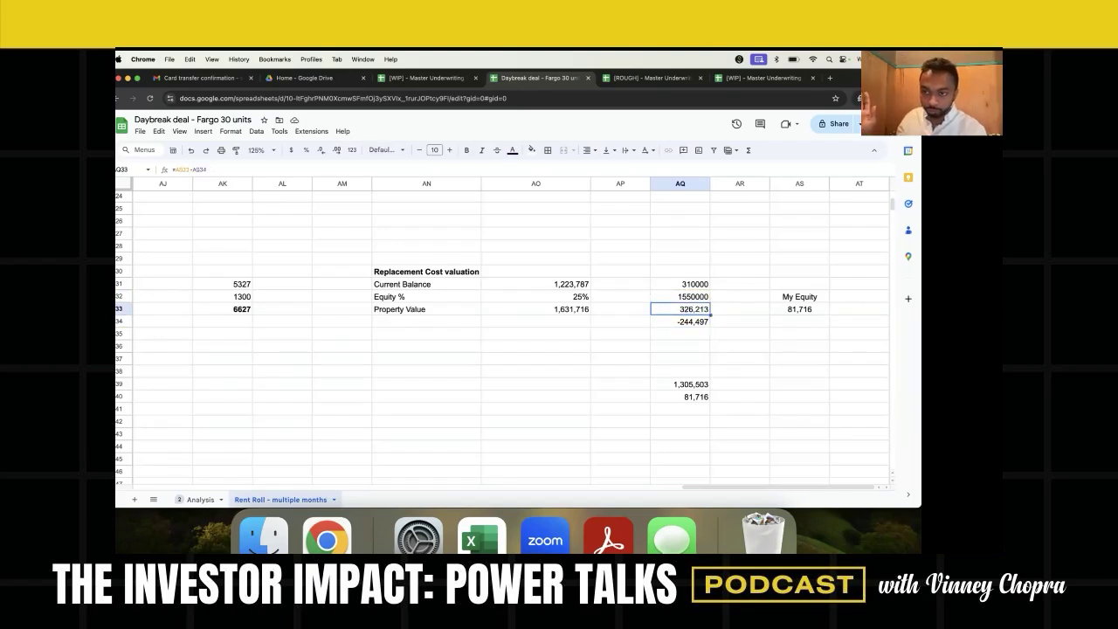
# - Examine which cells the My Equity formula in AS33 refers to, leaving the formula as it is
pyautogui.click(799, 309)
pyautogui.click(799, 297)
pyautogui.click(799, 309)
pyautogui.press('Return')
pyautogui.press('Return')
pyautogui.press('Up')
pyautogui.press('Return')
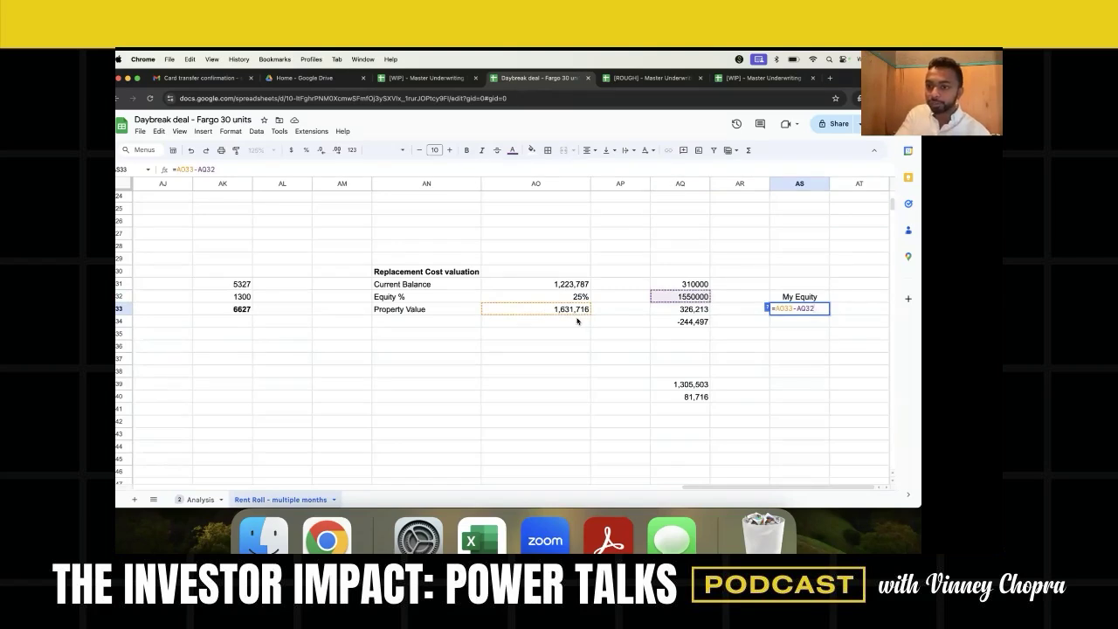
pyautogui.press('Return')
pyautogui.press('Up')
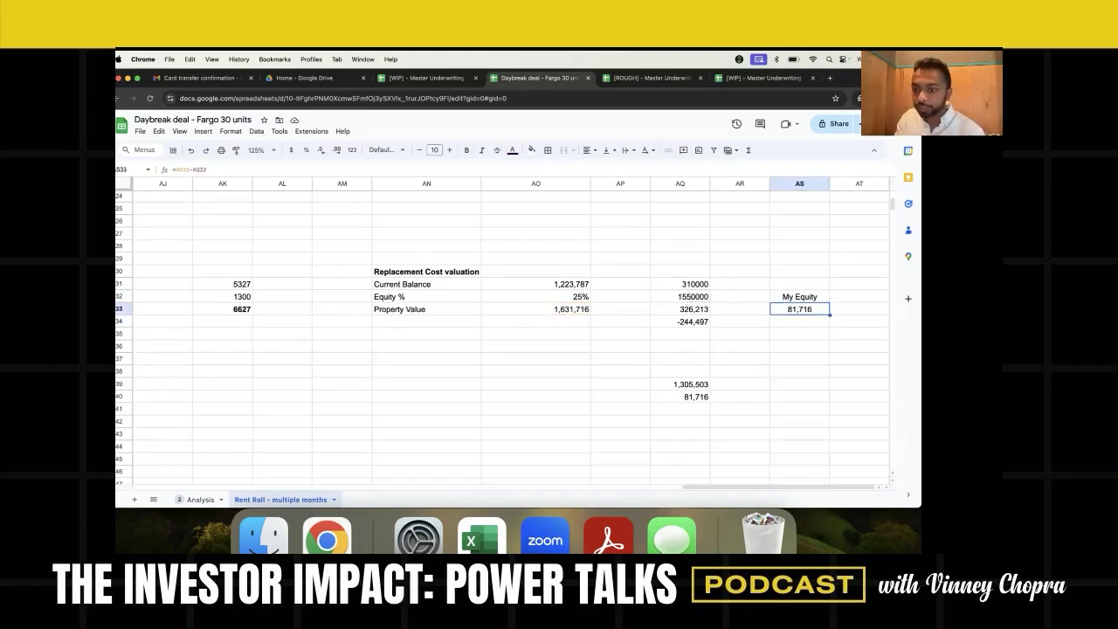
# - Set cell AQ31 back to 280000
pyautogui.click(699, 286)
pyautogui.click(174, 170)
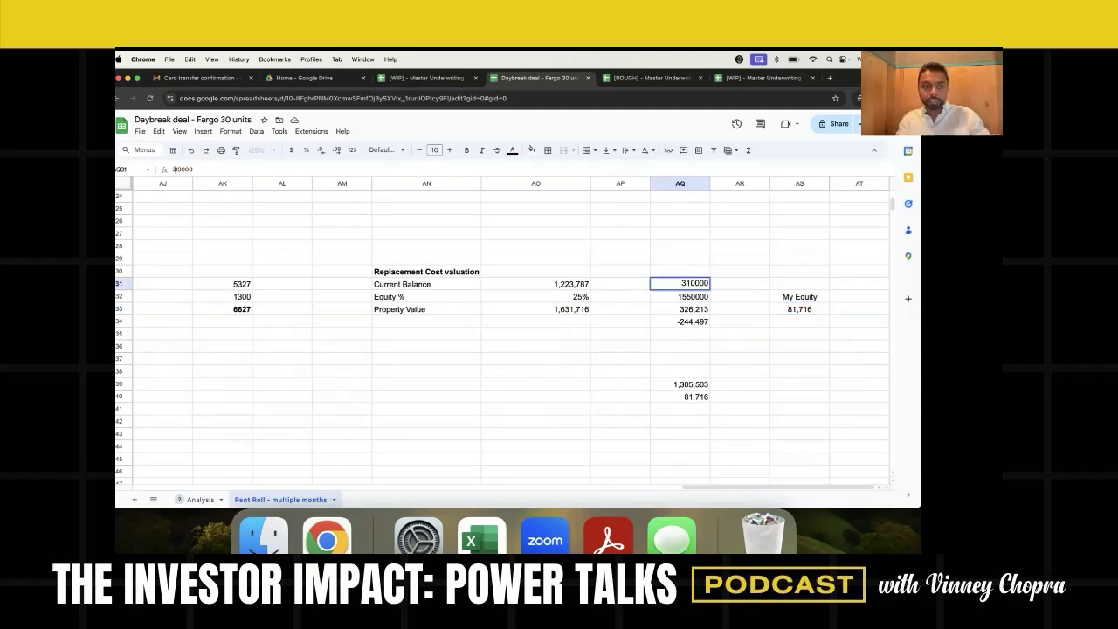
pyautogui.press('BackSpace')
pyautogui.press('BackSpace')
pyautogui.write('28')
pyautogui.press('Return')
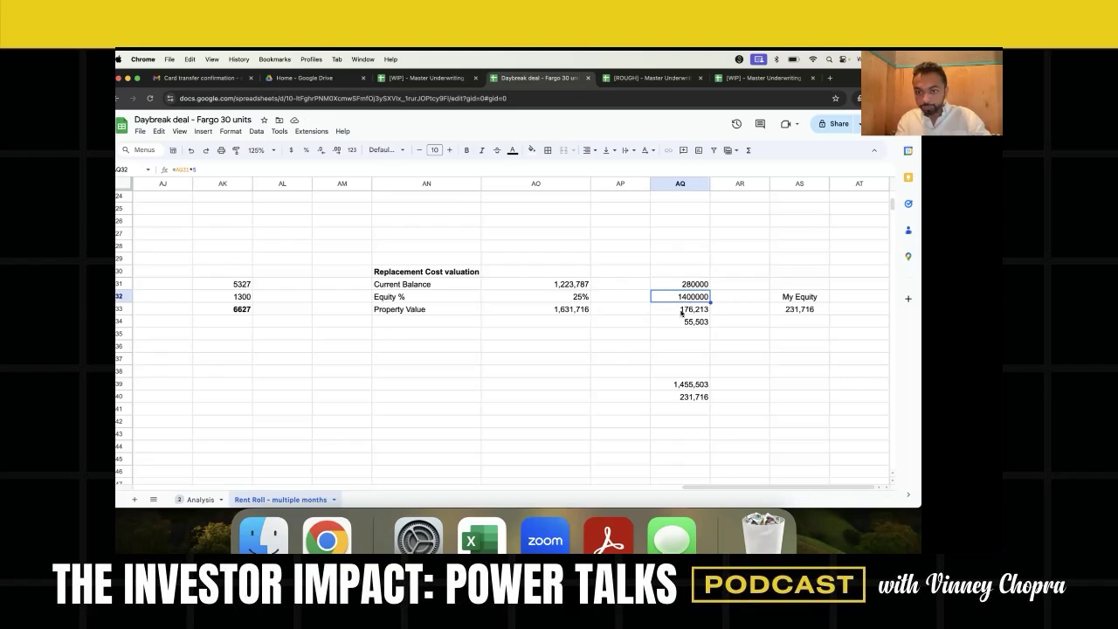
# - Compare the amount in AQ33 with the My Equity figure and recheck the My Equity formula
pyautogui.click(681, 310)
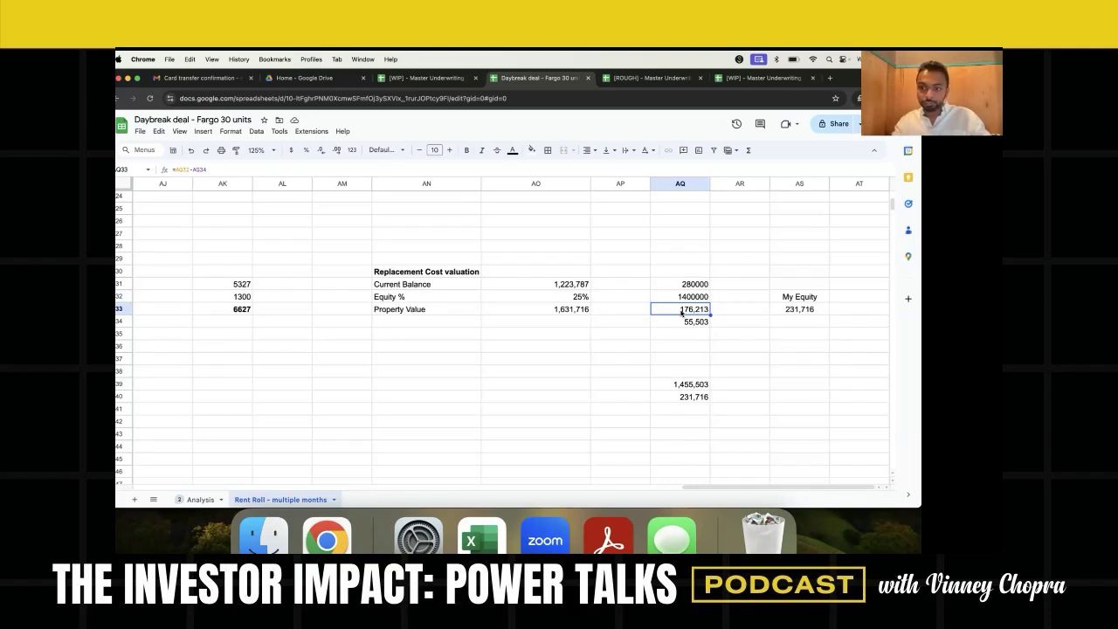
pyautogui.click(802, 311)
pyautogui.doubleClick(802, 311)
pyautogui.press('Return')
pyautogui.press('Up')
# - Examine the formulas in AQ33 and AQ34, then return to the My Equity figure
pyautogui.click(679, 310)
pyautogui.click(679, 321)
pyautogui.click(679, 309)
pyautogui.doubleClick(680, 322)
pyautogui.press('Return')
pyautogui.press('Up')
pyautogui.press('Up')
pyautogui.press('Right')
pyautogui.press('Right')
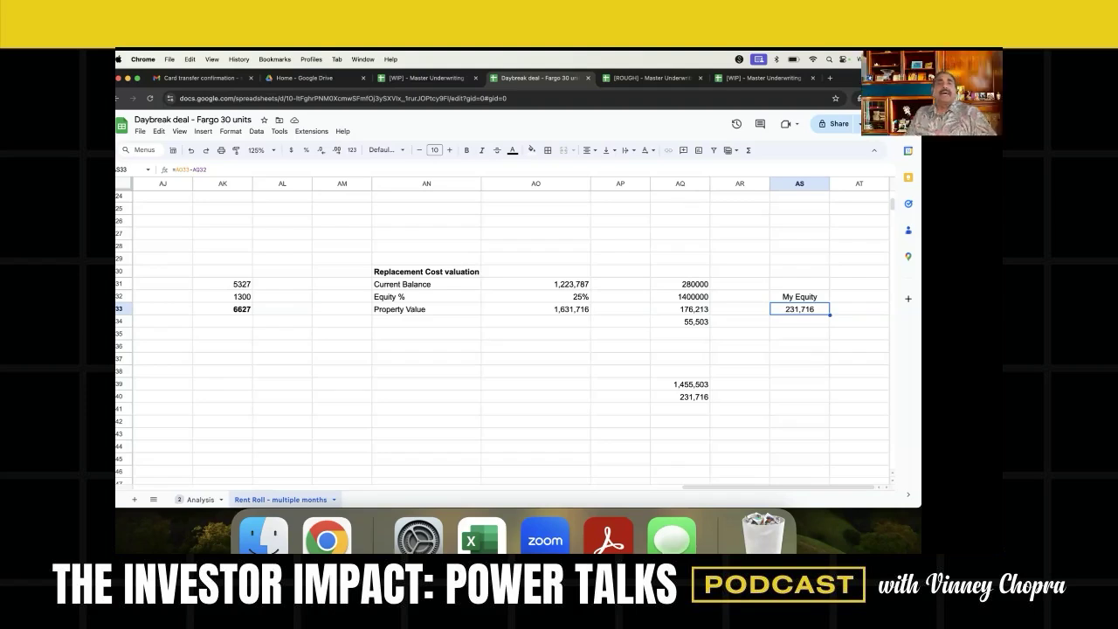
pyautogui.click(680, 310)
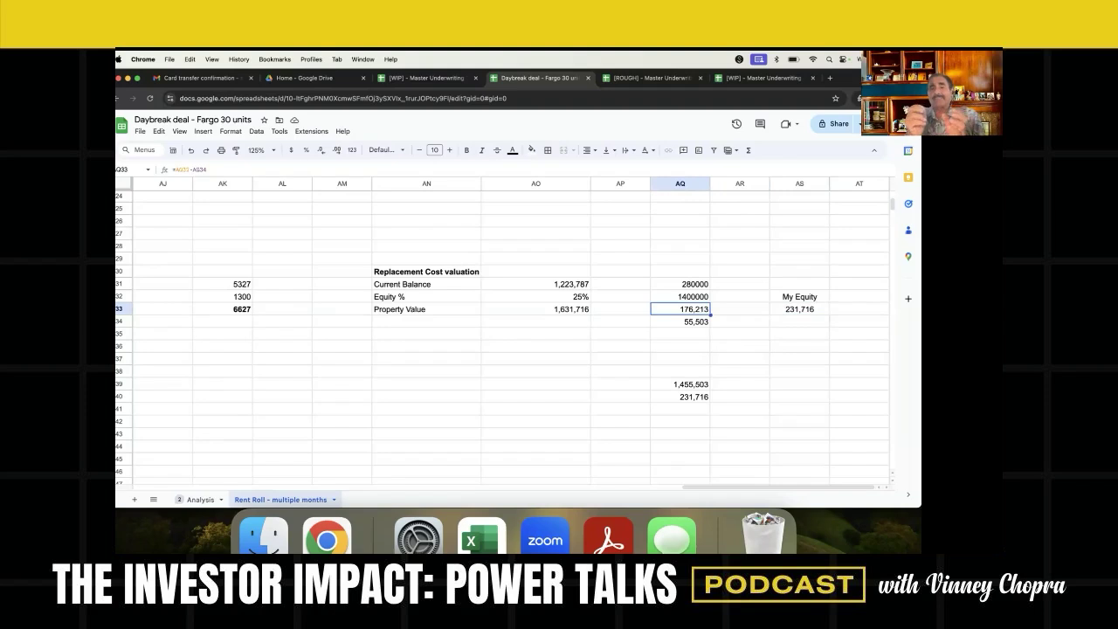
pyautogui.press('Right')
pyautogui.press('Left')
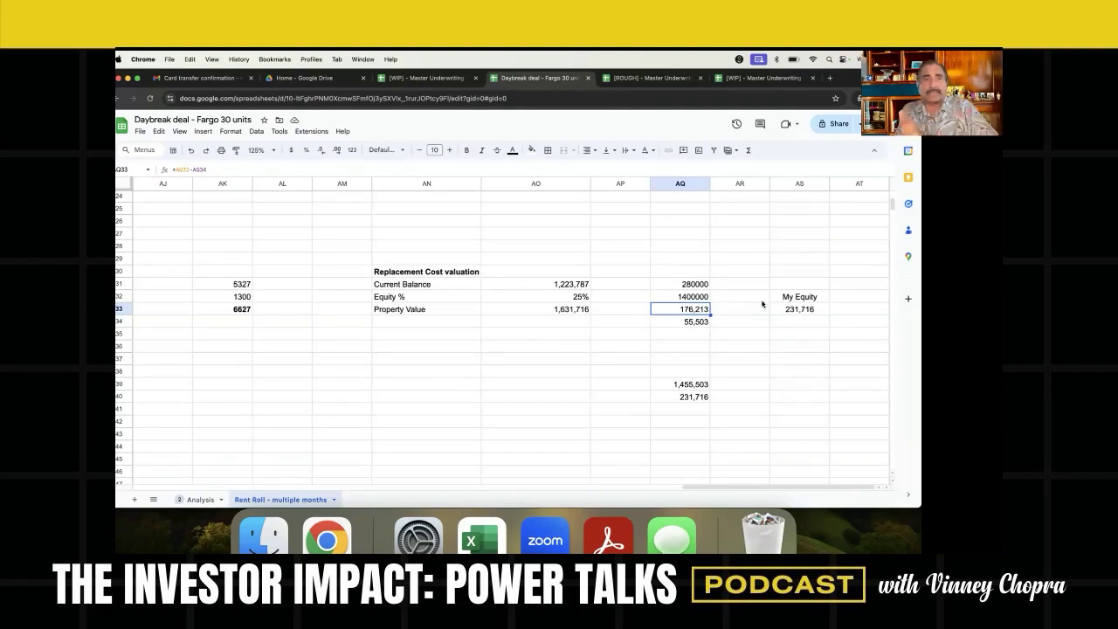
pyautogui.press('Right')
pyautogui.press('Left')
pyautogui.press('Right')
# - Enter the rate 3.7% in AQ36 below the valuation figures and label it ARM in AR36
pyautogui.press('Down')
pyautogui.press('Down')
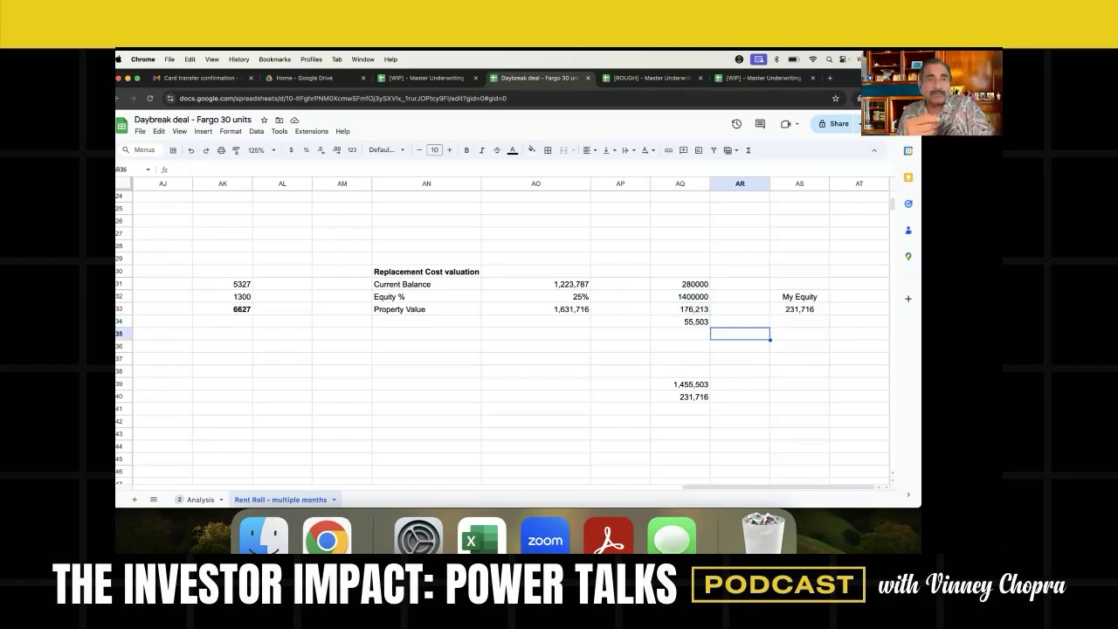
pyautogui.click(679, 345)
pyautogui.write('3.7%')
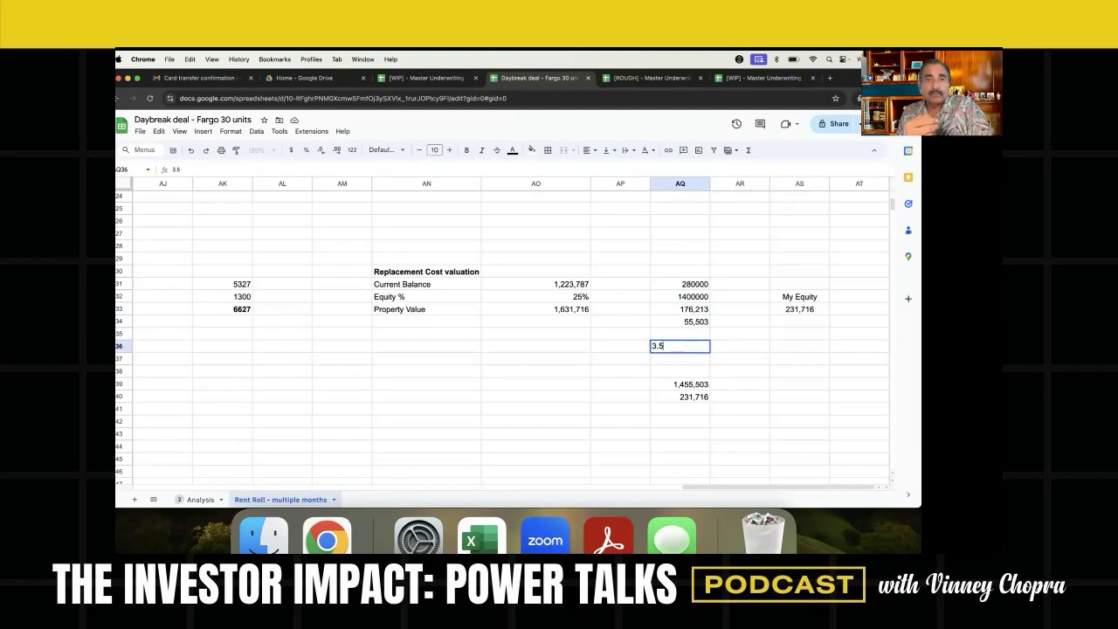
pyautogui.press('Tab')
pyautogui.write('ARM')
pyautogui.press('Return')
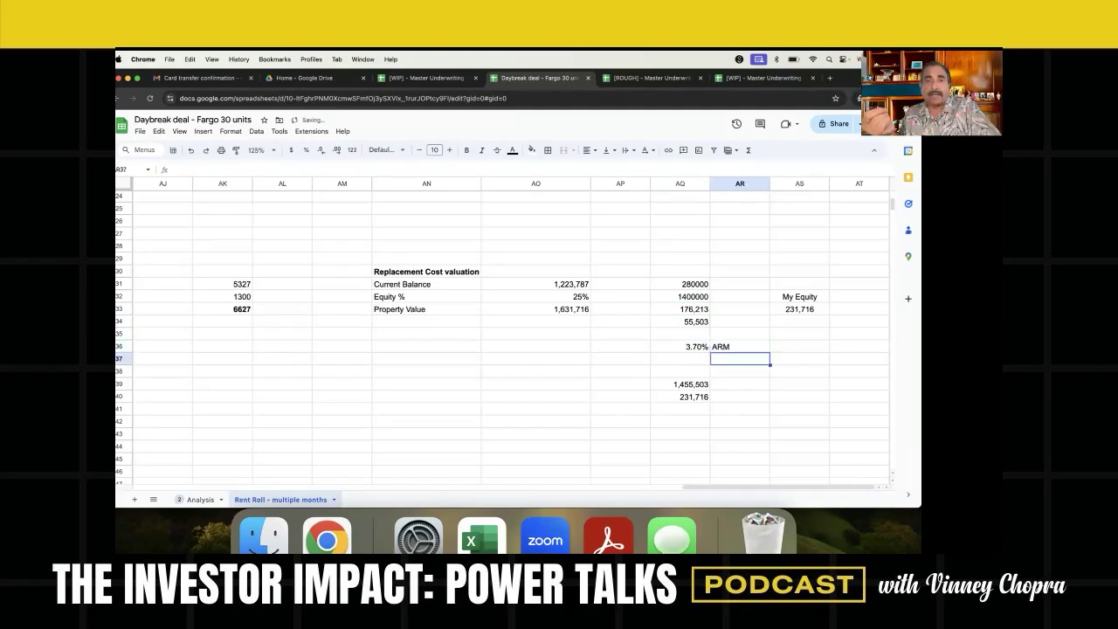
# - Enter Dec 2026 in AR37 and label it Balloon Payment in AQ37
pyautogui.write('Dec 2026')
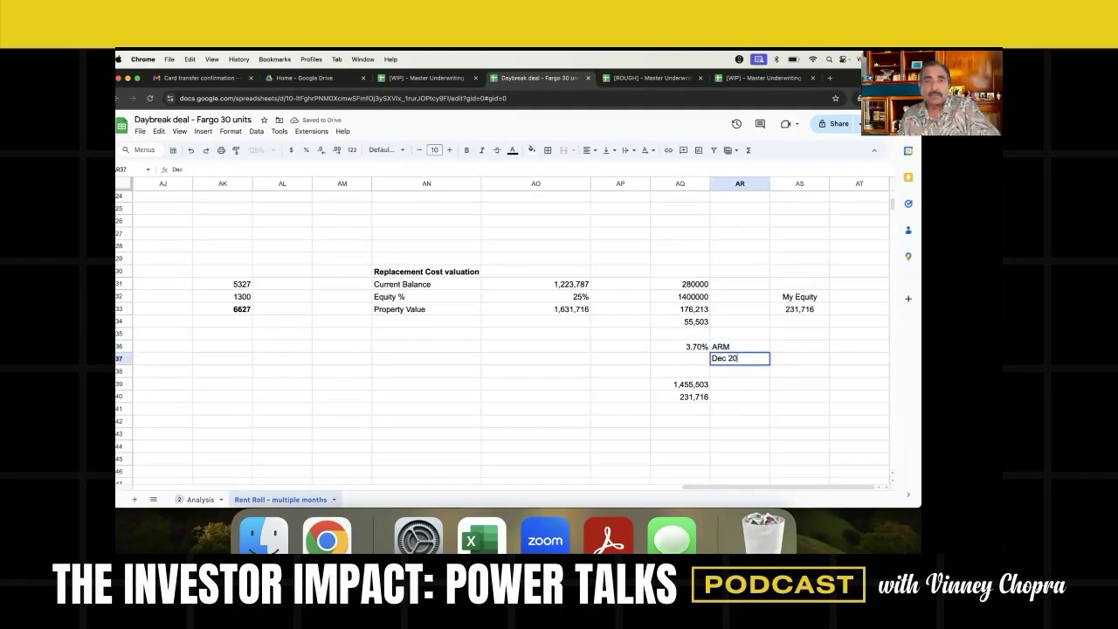
pyautogui.press('Return')
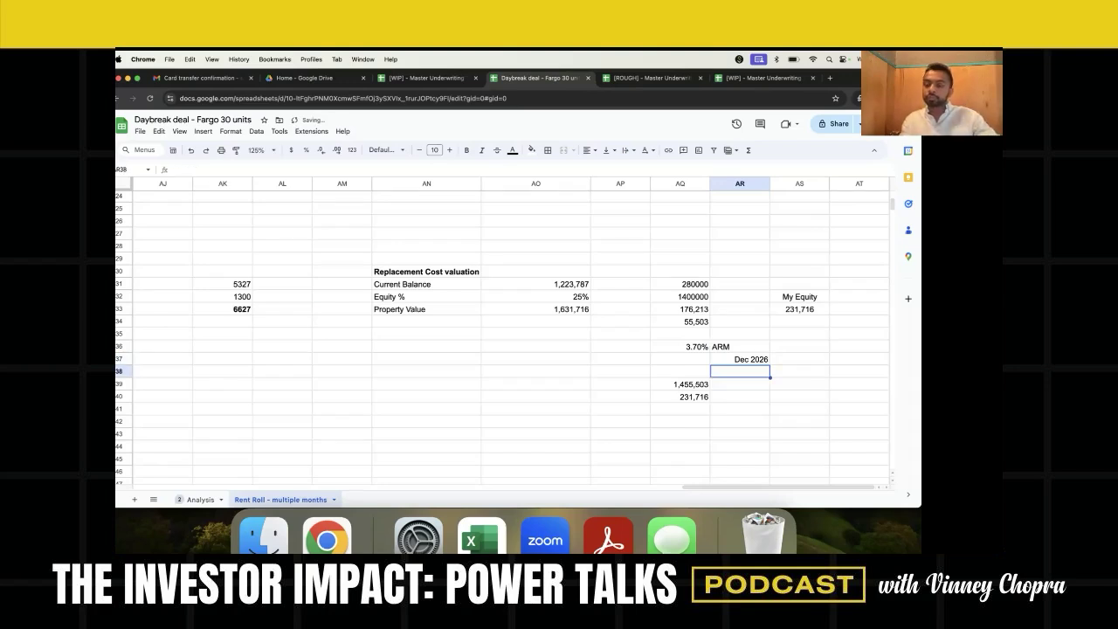
pyautogui.click(679, 371)
pyautogui.click(739, 359)
pyautogui.click(679, 359)
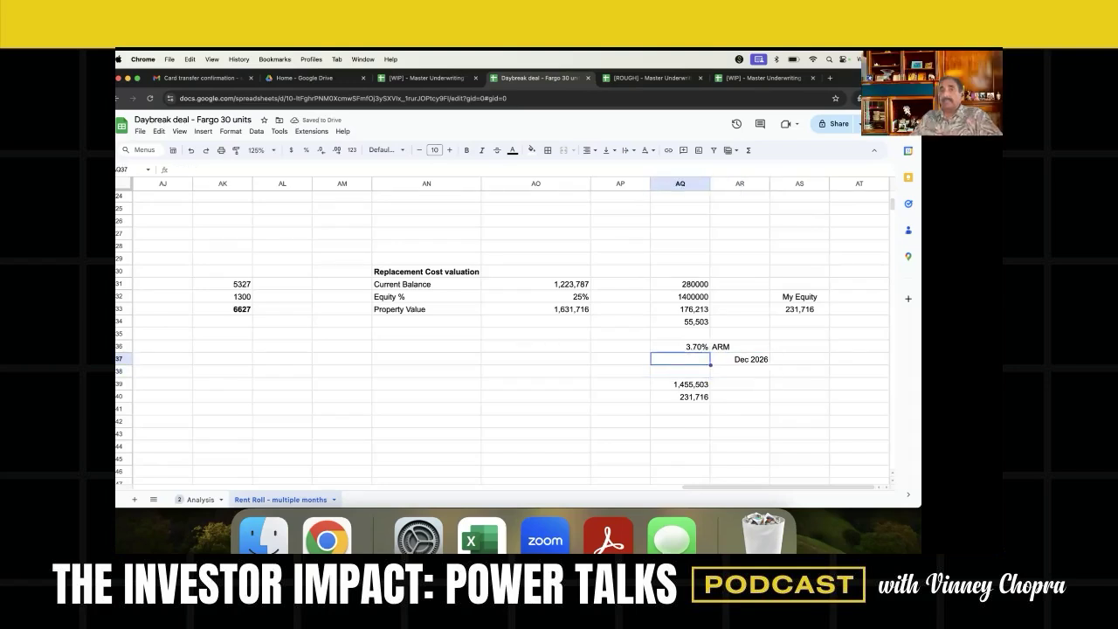
pyautogui.write('Ballon')
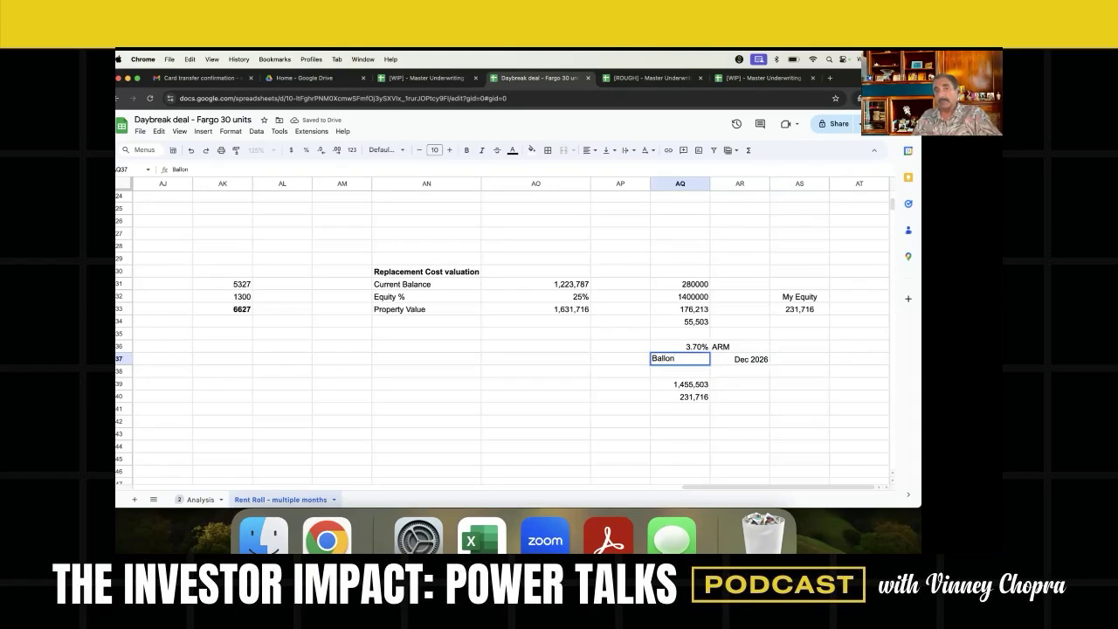
pyautogui.press('BackSpace')
pyautogui.write('on Payment')
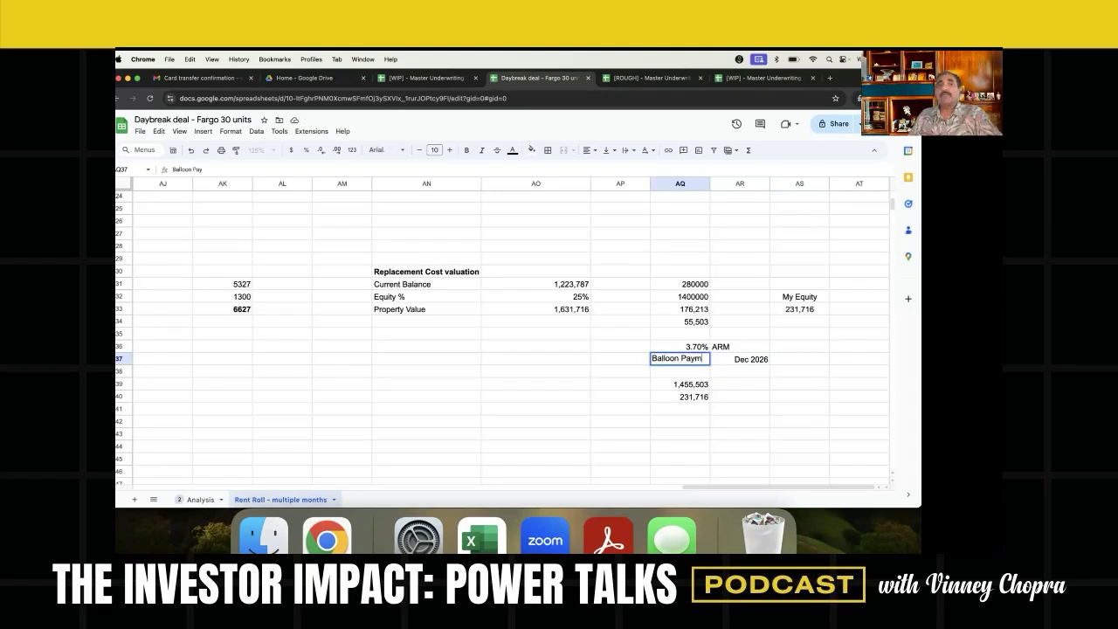
pyautogui.press('Return')
pyautogui.press('Up')
pyautogui.press('Right')
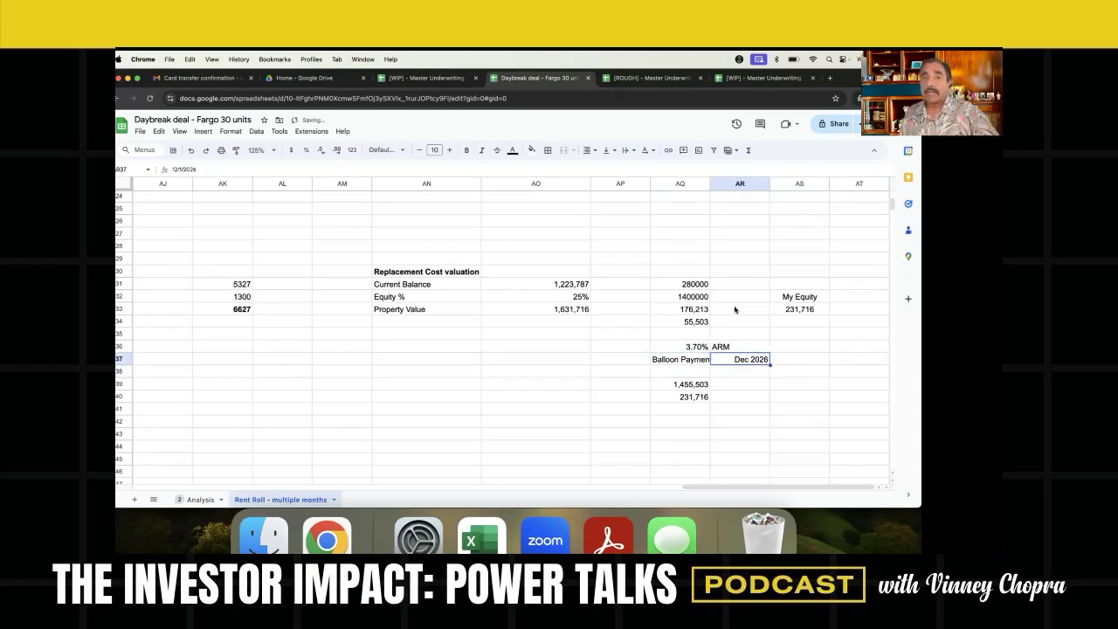
pyautogui.press('Left')
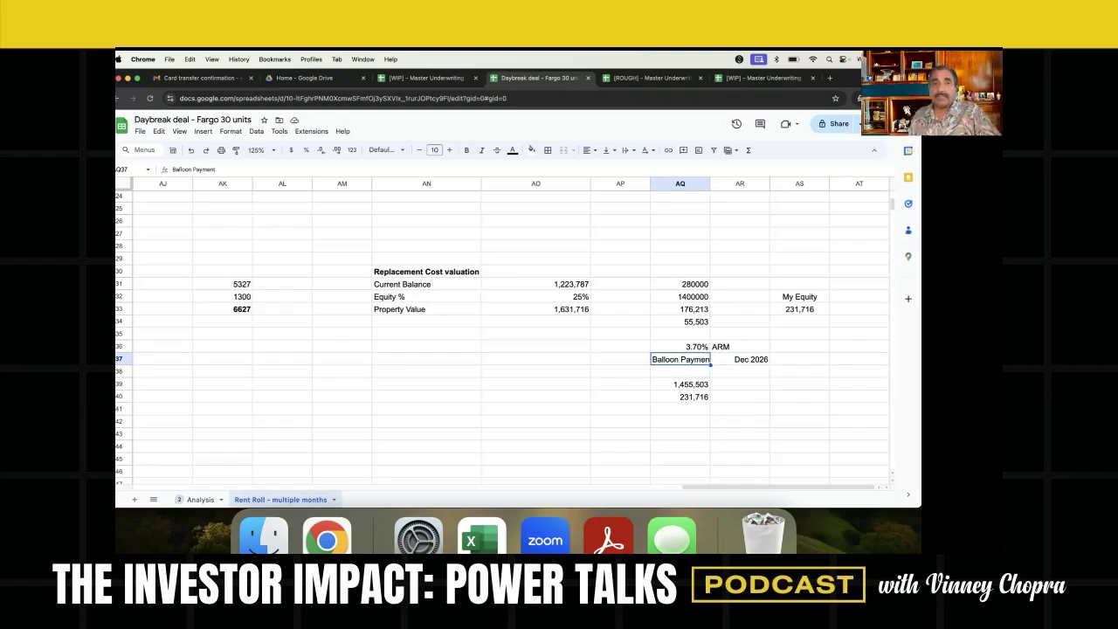
pyautogui.press('Up')
pyautogui.press('Down')
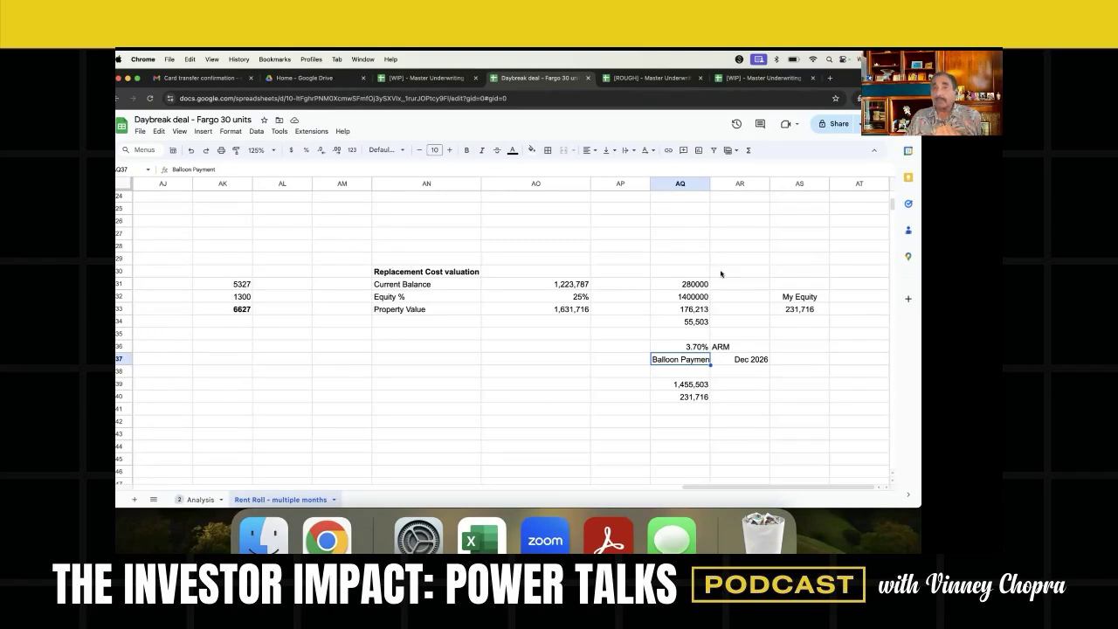
# - Highlight the Replacement Cost valuation block through My Equity for review, clear the selection and select the Property Value figure
pyautogui.moveTo(700, 284); pyautogui.dragTo(696, 321)
pyautogui.moveTo(791, 321); pyautogui.dragTo(816, 320)
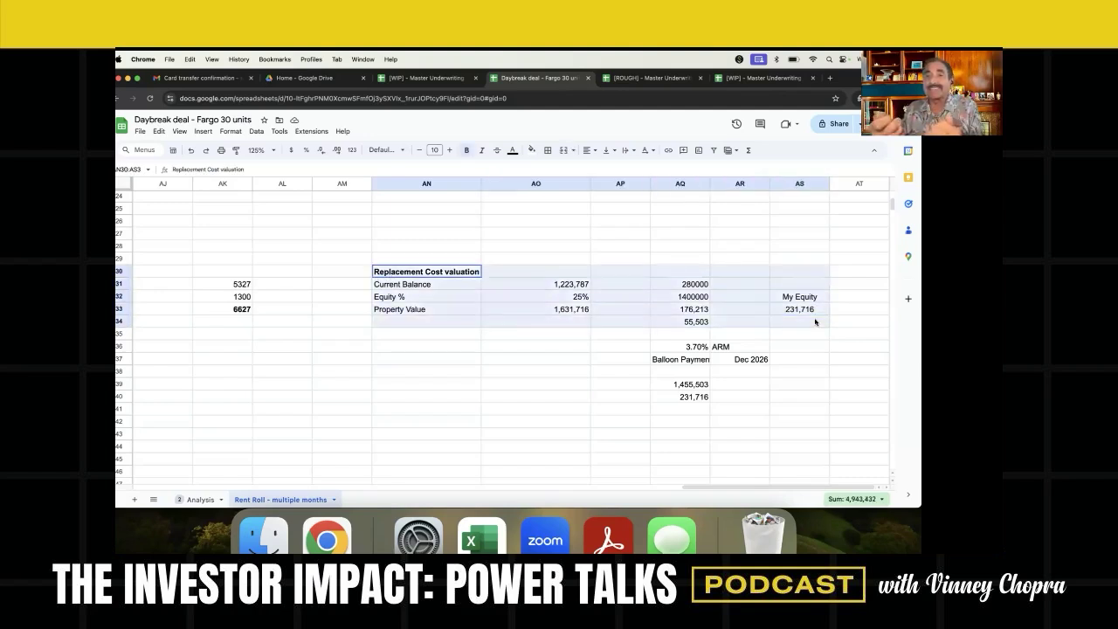
pyautogui.click(835, 329)
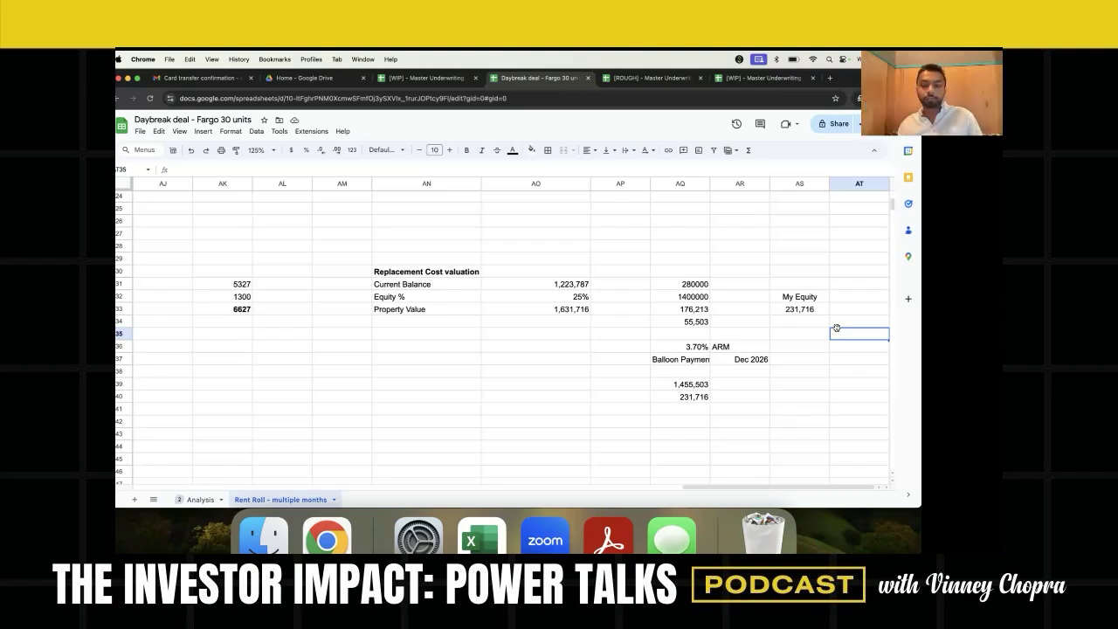
pyautogui.click(572, 311)
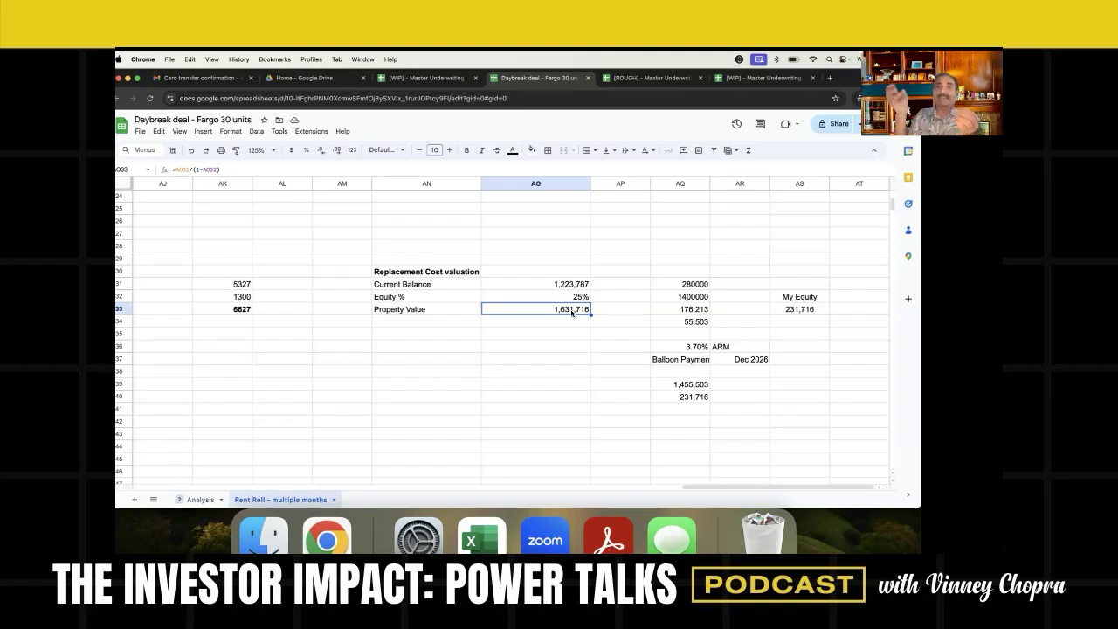
# - Enter the note GET AN APPRAISAL DONE in AN38 below the Replacement Cost valuation and make it bold
pyautogui.click(431, 373)
pyautogui.write('GET ')
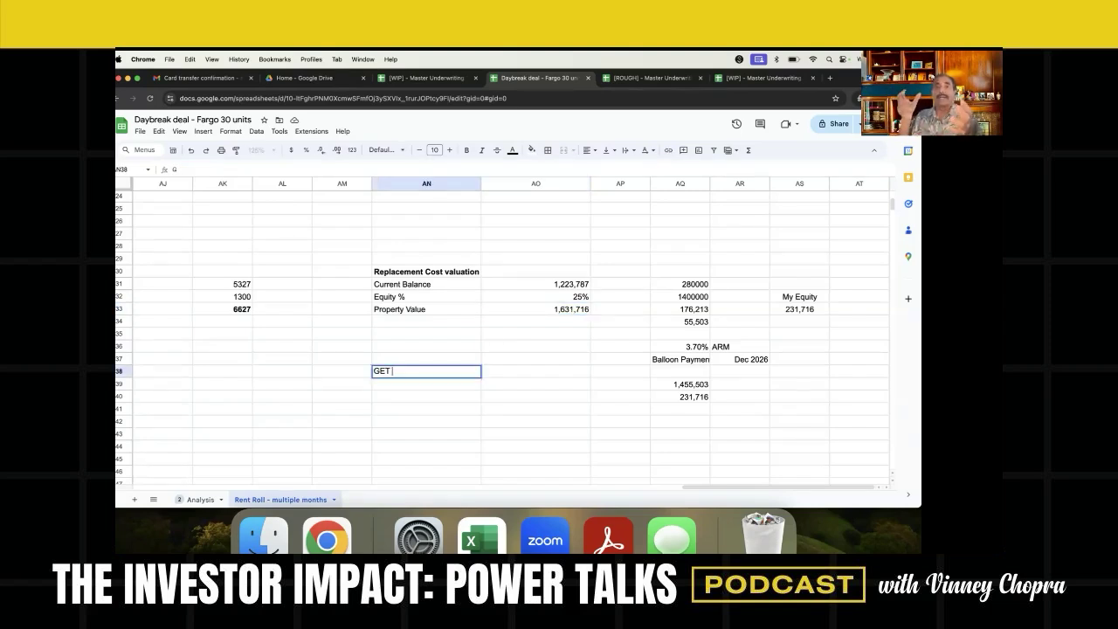
pyautogui.write('AN APPRIAISL')
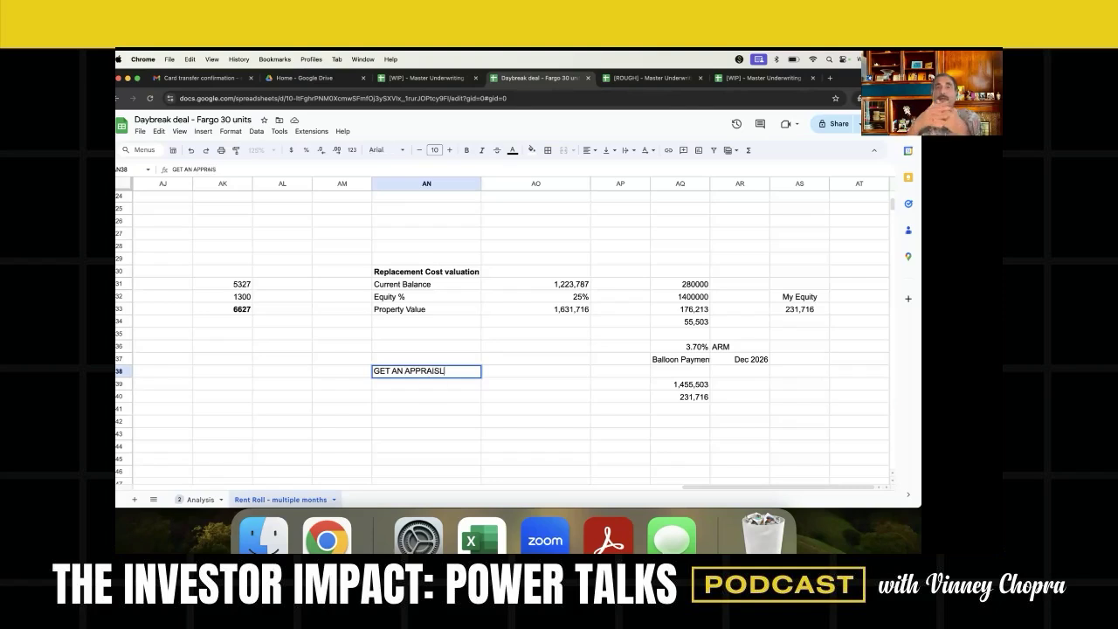
pyautogui.press('BackSpace')
pyautogui.write('AL DONE')
pyautogui.press('Return')
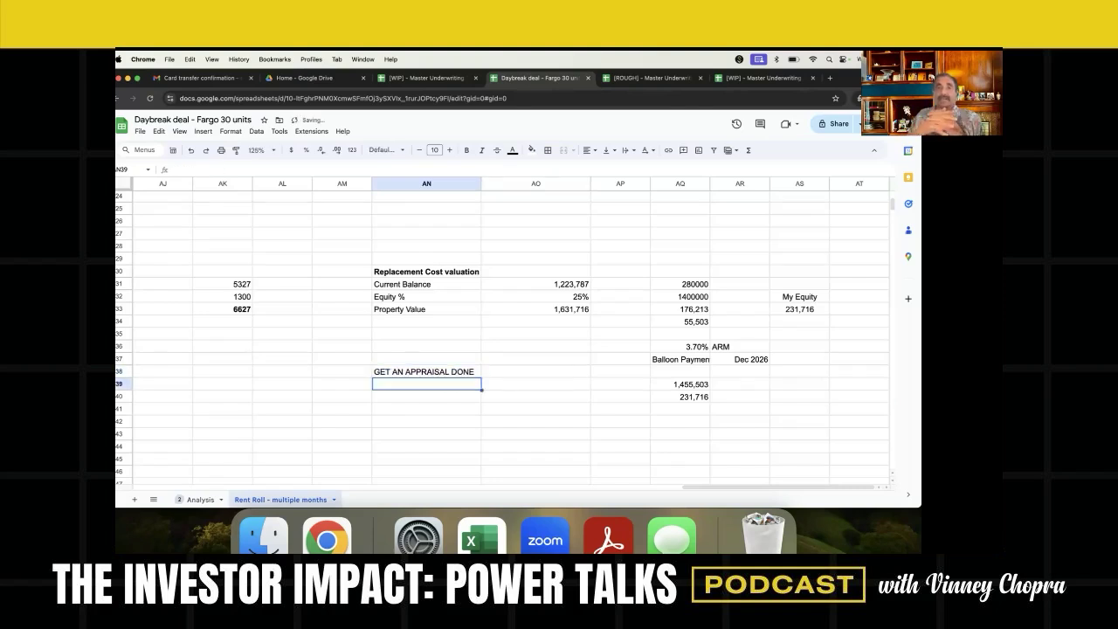
pyautogui.click(426, 372)
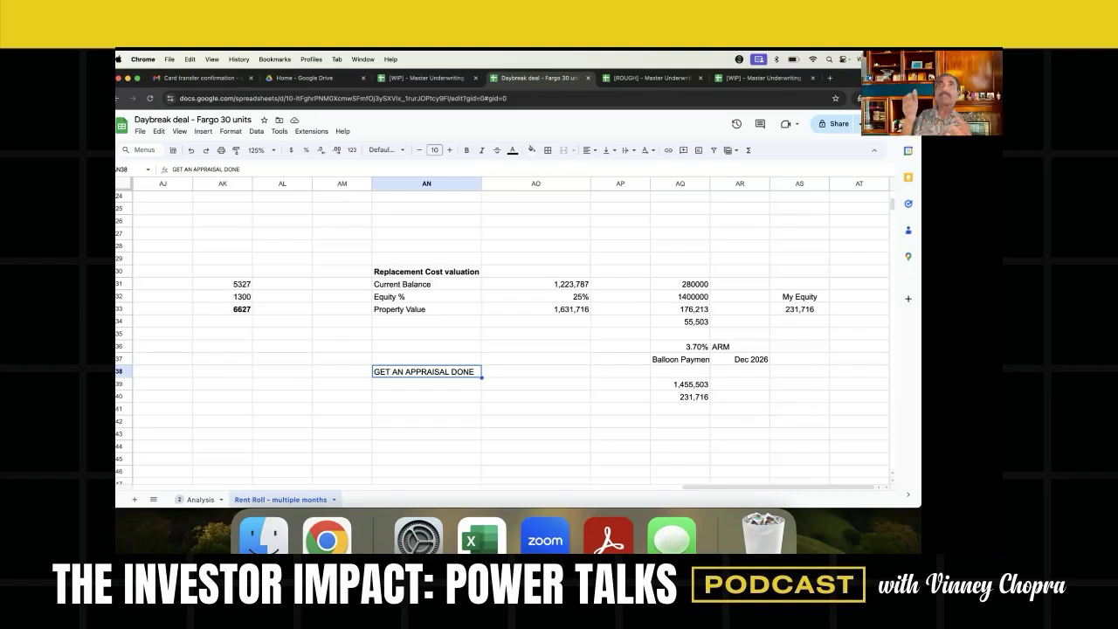
pyautogui.press('super+b')
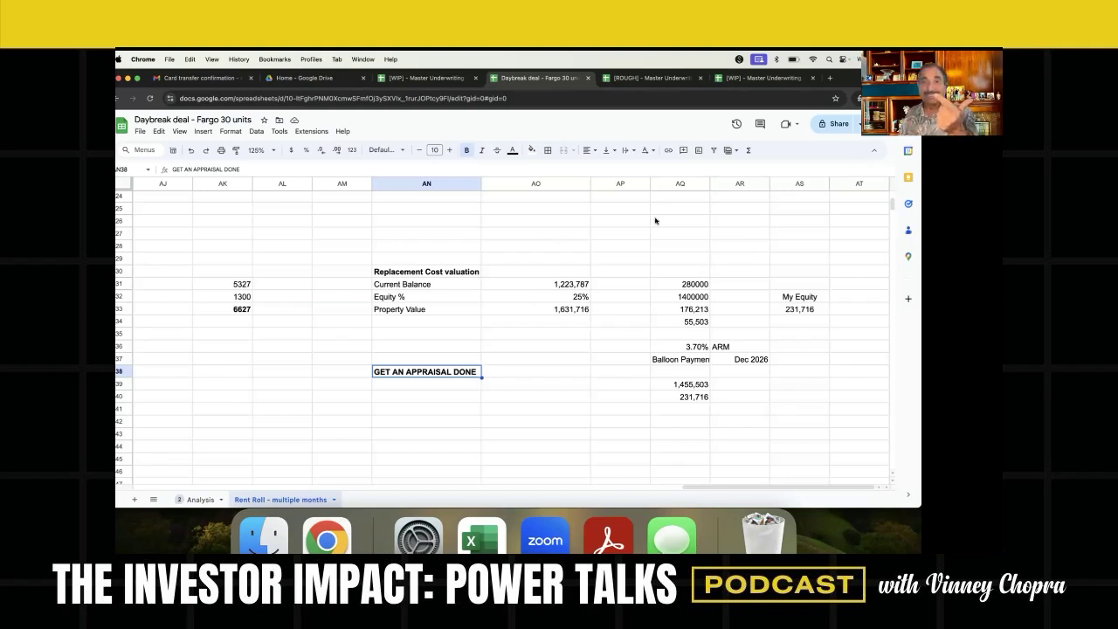
# - Highlight the seller's loan figures and the cells around the Property Value and appraisal note for review
pyautogui.click(652, 284)
pyautogui.moveTo(622, 260); pyautogui.dragTo(725, 399)
pyautogui.click(747, 426)
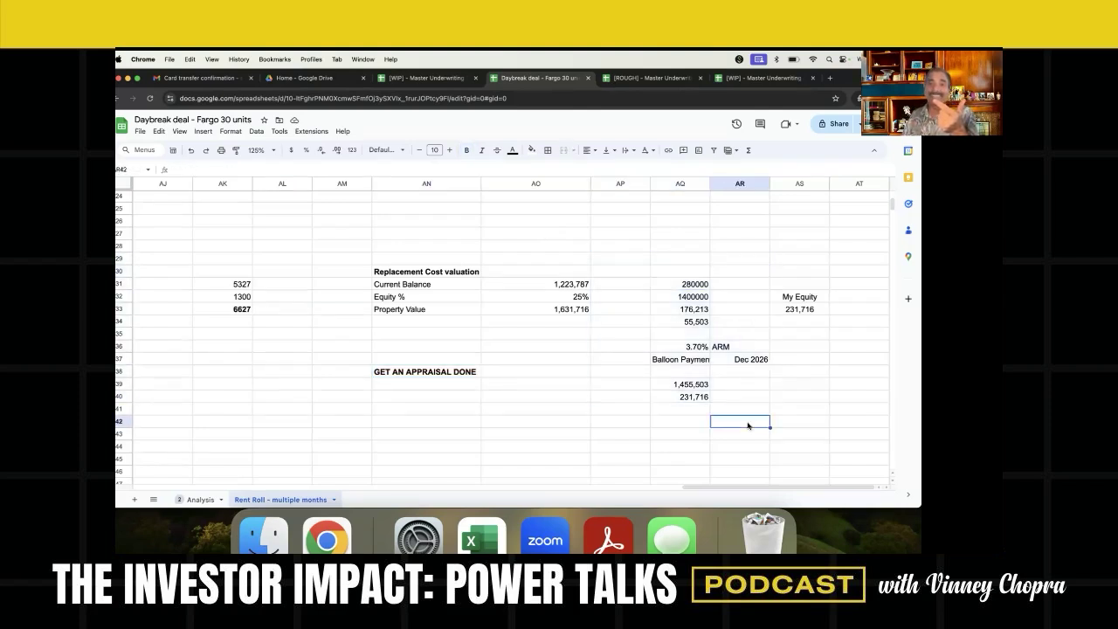
pyautogui.moveTo(542, 259); pyautogui.dragTo(654, 372)
pyautogui.click(539, 362)
pyautogui.keyDown('shift'); pyautogui.click(476, 447); pyautogui.keyUp('shift')
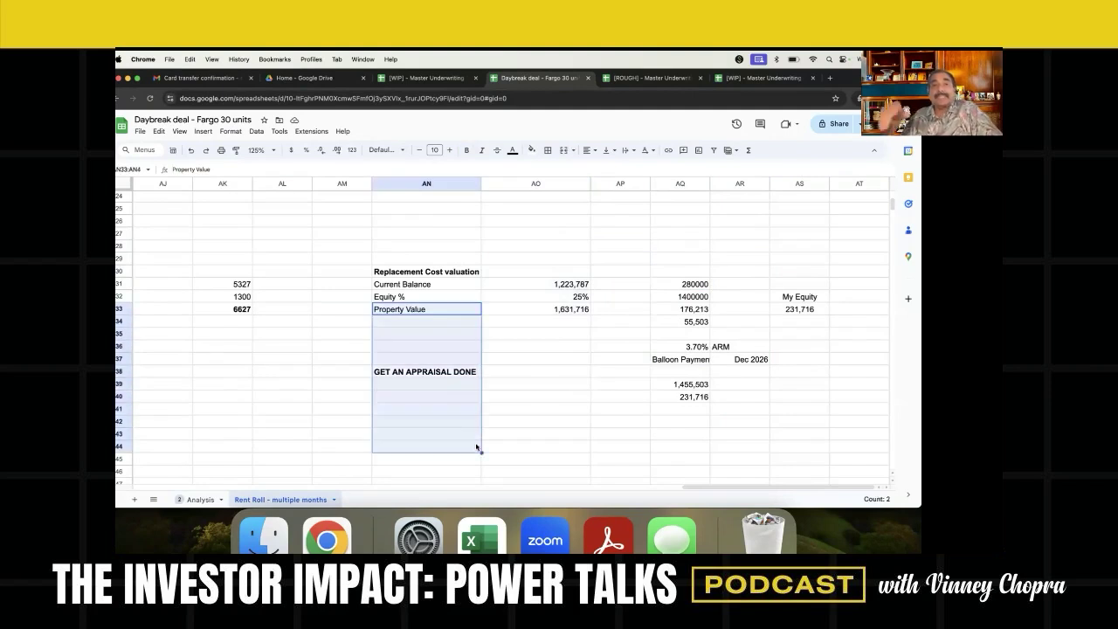
# - Move the GET AN APPRAISAL DONE note down one row to AN39 and select it
pyautogui.click(494, 449)
pyautogui.moveTo(495, 449); pyautogui.dragTo(521, 434)
pyautogui.click(436, 345)
pyautogui.click(521, 430)
pyautogui.moveTo(427, 333); pyautogui.dragTo(515, 445)
pyautogui.moveTo(506, 411); pyautogui.dragTo(508, 400)
pyautogui.moveTo(419, 433)
pyautogui.mouseDown()
pyautogui.moveTo(410, 342)
pyautogui.moveTo(415, 443)
pyautogui.mouseUp()
pyautogui.click(531, 424)
pyautogui.click(548, 447)
pyautogui.keyDown('shift'); pyautogui.click(399, 352); pyautogui.keyUp('shift')
pyautogui.click(400, 349)
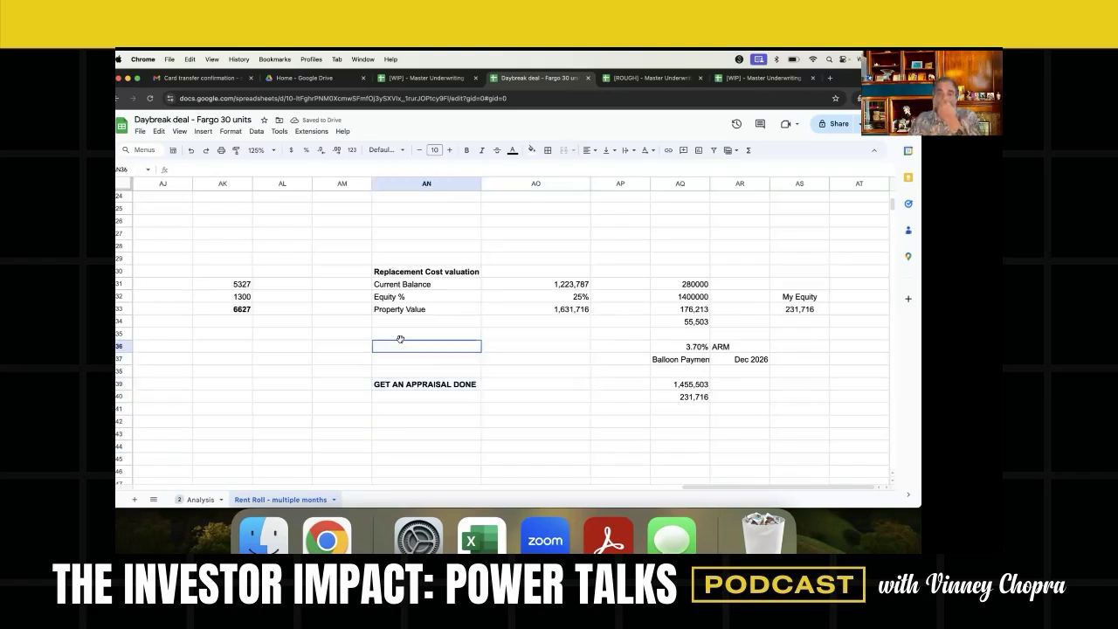
pyautogui.click(417, 386)
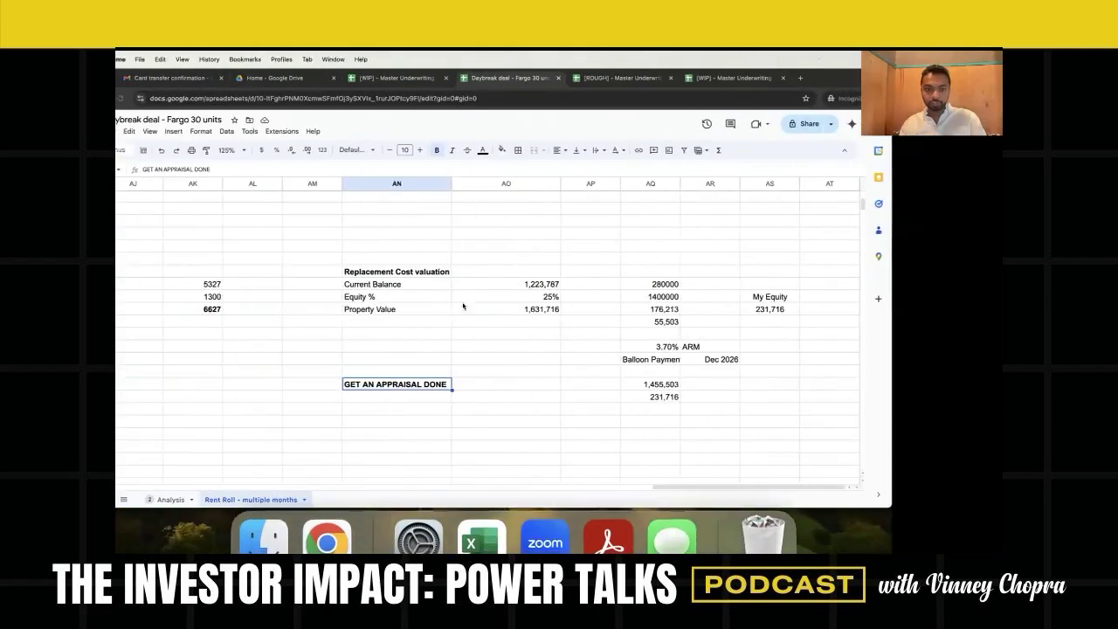
# - Examine the vacant units and occupancy of the one-bath units in the Analysis sheet's Bed/Bath table
pyautogui.hscroll(-15, 462, 301)
pyautogui.scroll(6, 462, 300)
pyautogui.hscroll(10, 462, 300)
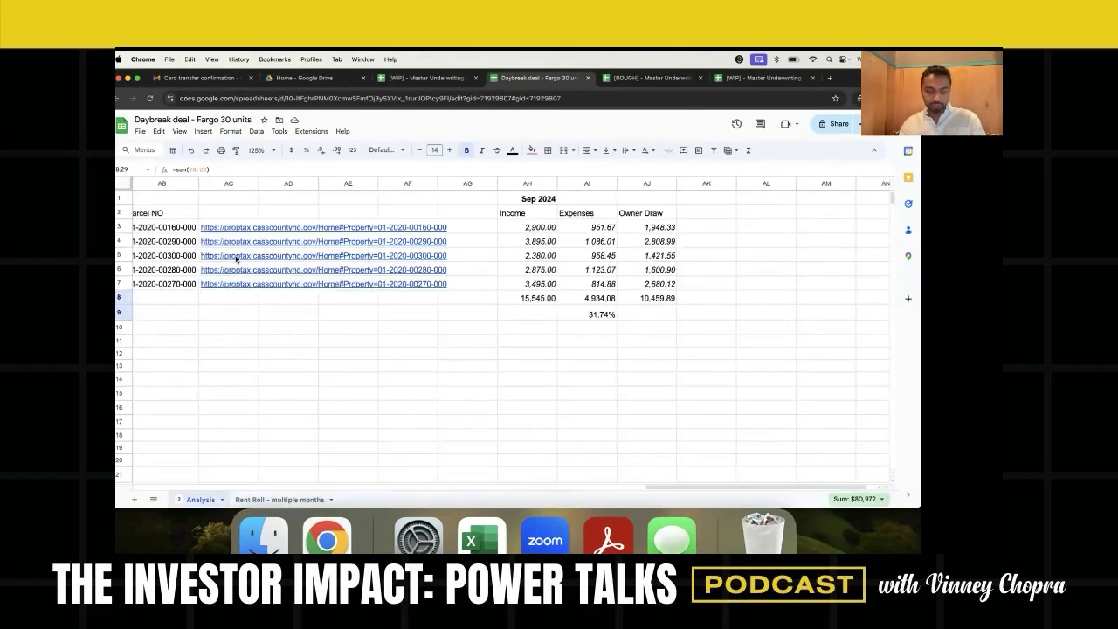
pyautogui.click(388, 399)
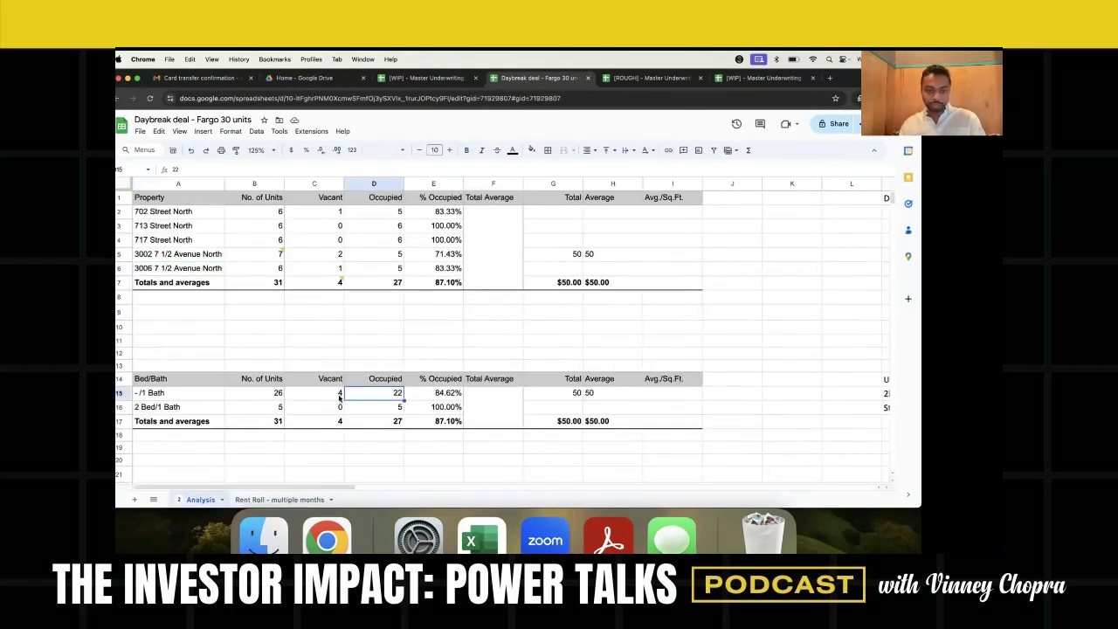
pyautogui.click(324, 392)
pyautogui.moveTo(322, 378)
pyautogui.mouseDown()
pyautogui.moveTo(322, 422)
pyautogui.moveTo(325, 394)
pyautogui.mouseUp()
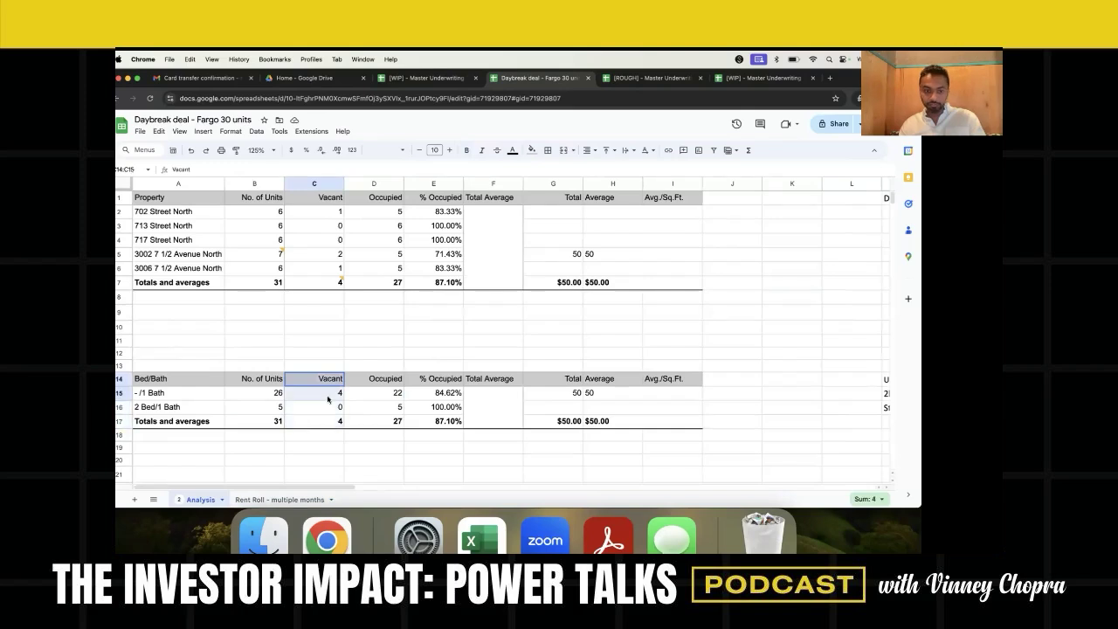
pyautogui.moveTo(449, 395); pyautogui.dragTo(452, 383)
pyautogui.moveTo(327, 392); pyautogui.dragTo(329, 382)
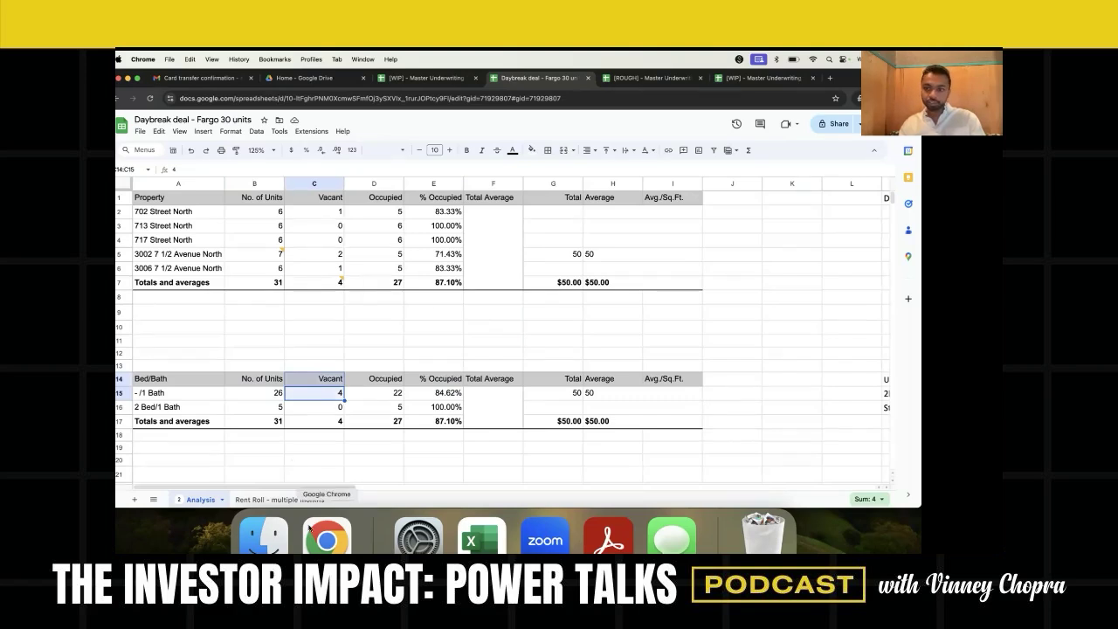
# - Review the Lease End dates in the Rent Roll - multiple months sheet, then return to the appraisal note
pyautogui.click(309, 499)
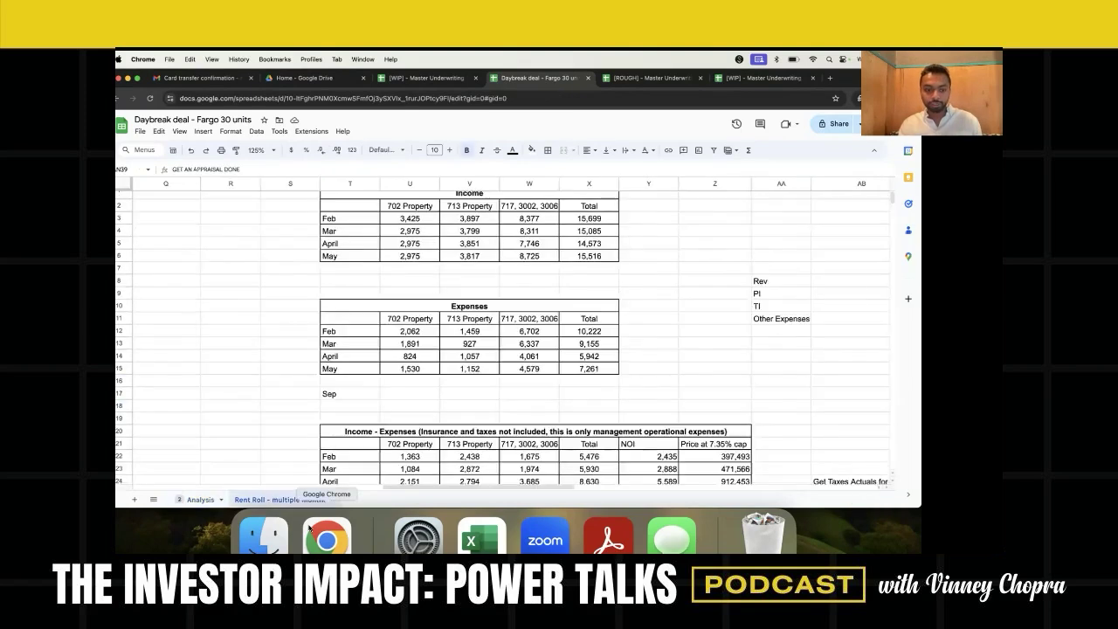
pyautogui.click(323, 182)
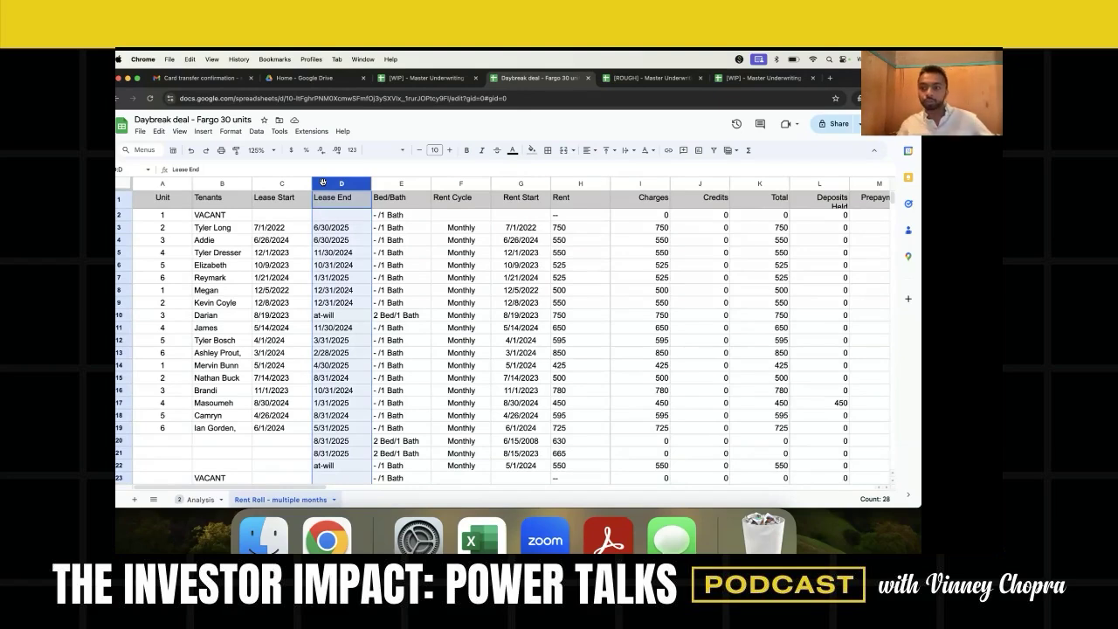
pyautogui.scroll(-4, 330, 269)
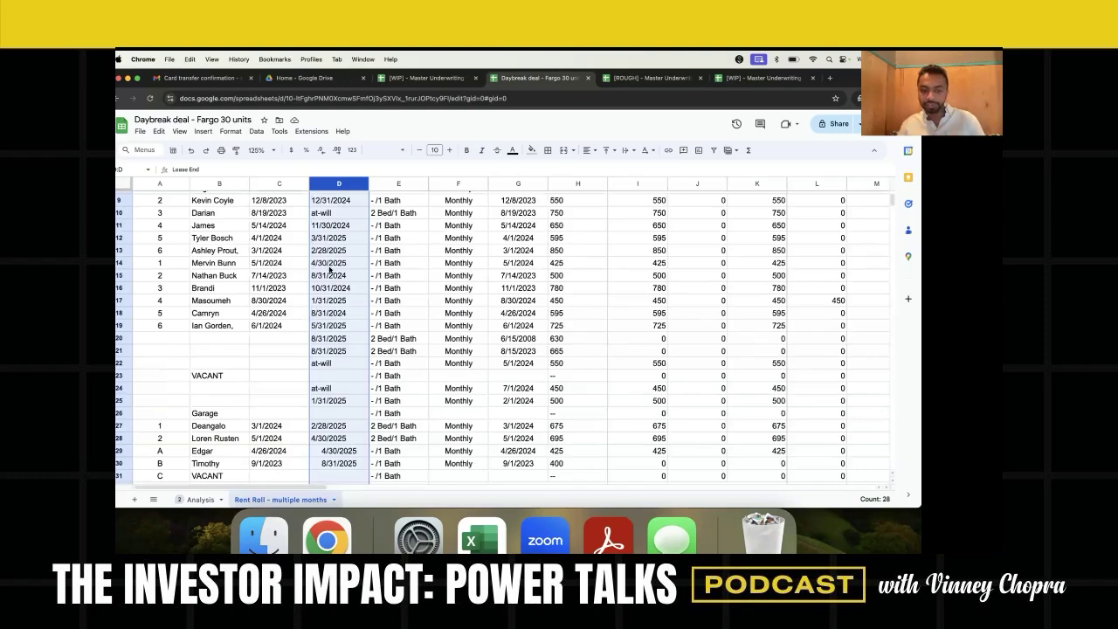
pyautogui.scroll(4, 330, 269)
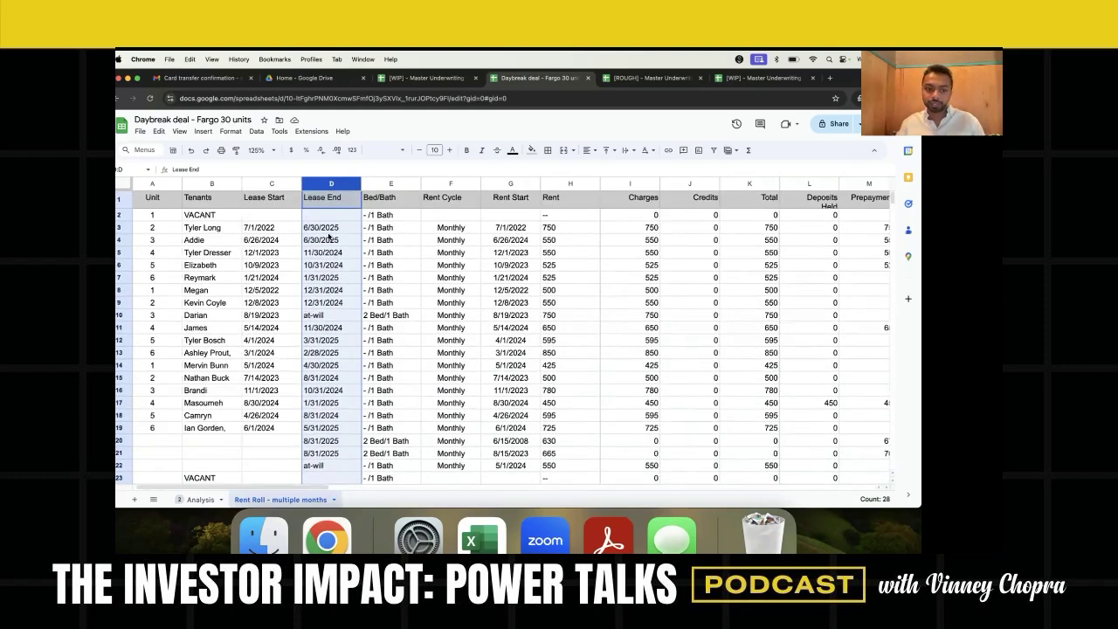
pyautogui.click(328, 232)
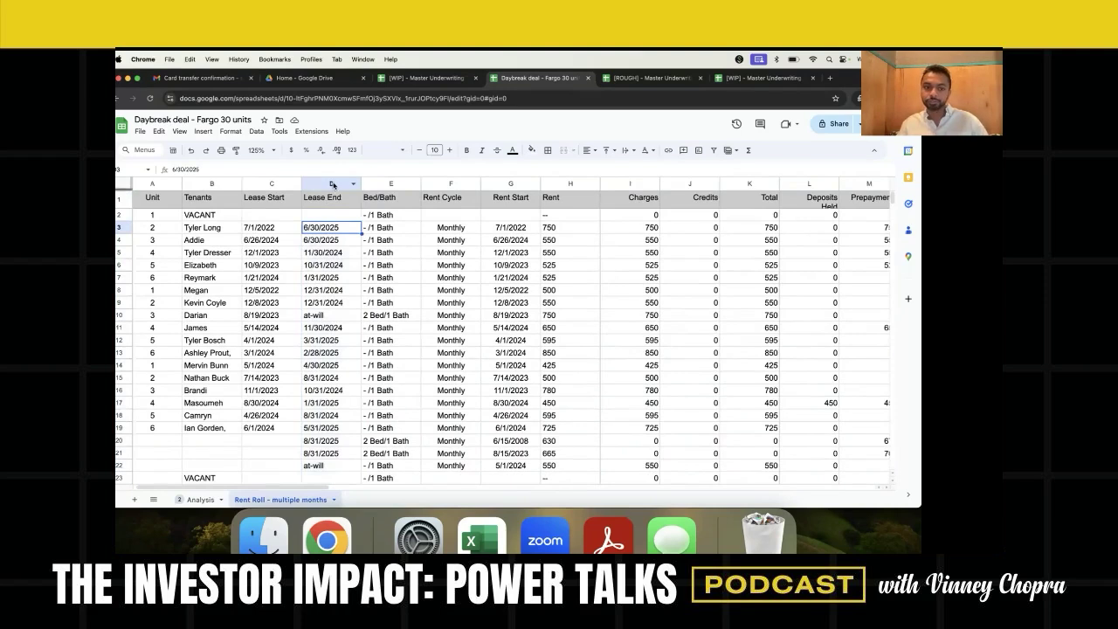
pyautogui.hscroll(5, 325, 222)
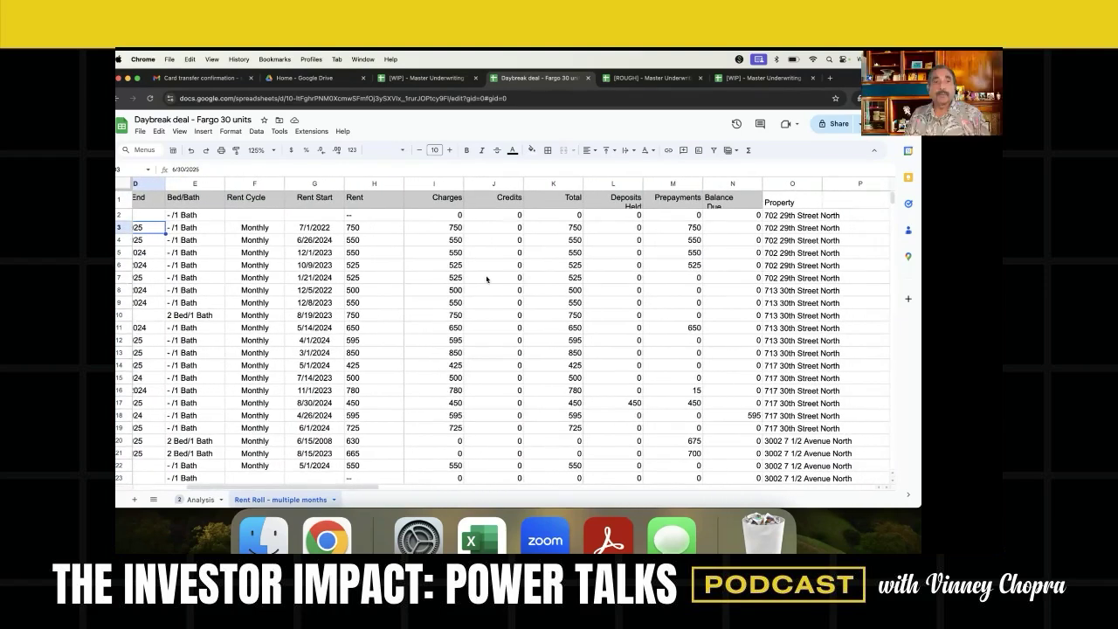
pyautogui.hscroll(4, 486, 279)
pyautogui.hscroll(2, 486, 279)
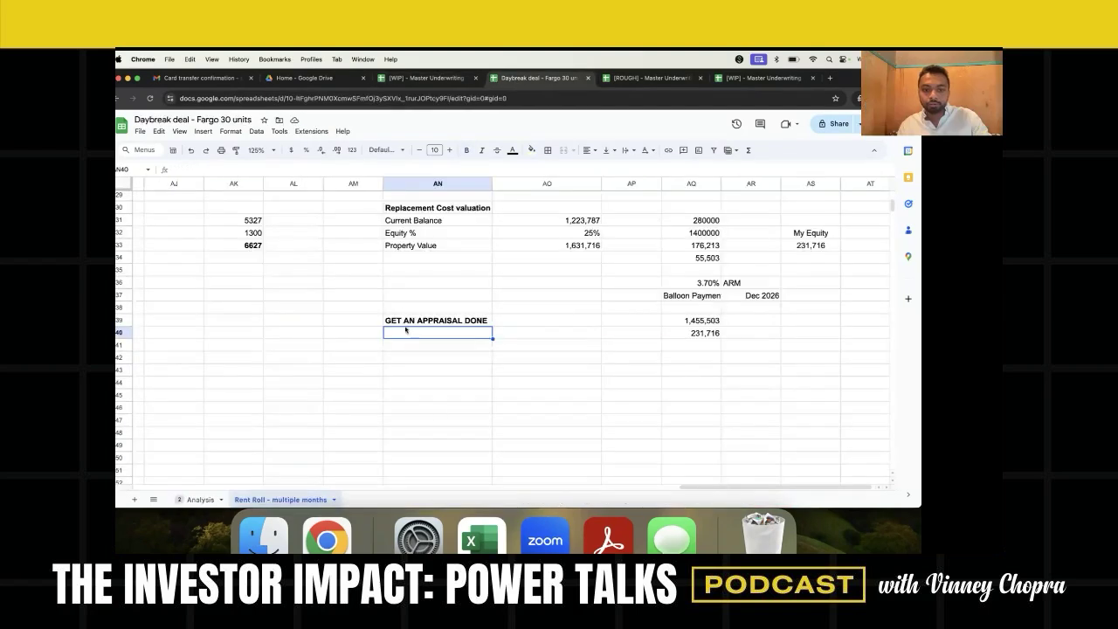
pyautogui.click(407, 321)
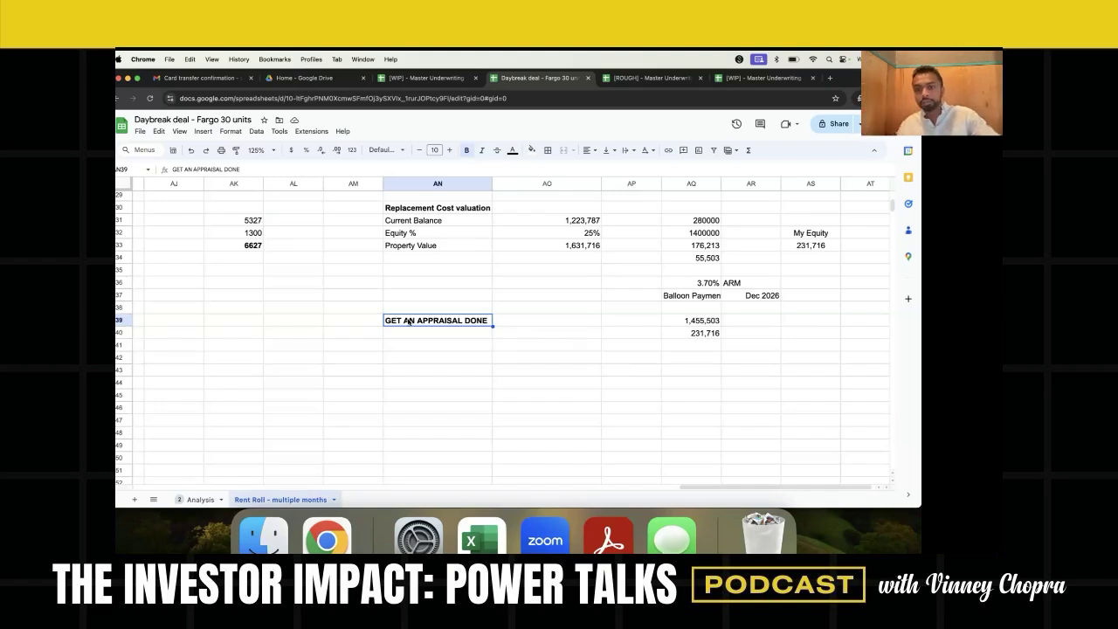
# - Switch to the Master Underwriting Tool V8 - Daybreak properties workbook and zoom its Underwriting sheet to 150%
pyautogui.hotkey('ctrl', 'shift', 'Tab')
pyautogui.click(269, 311)
pyautogui.press('Left')
pyautogui.hscroll(-1, 267, 320)
pyautogui.click(253, 317)
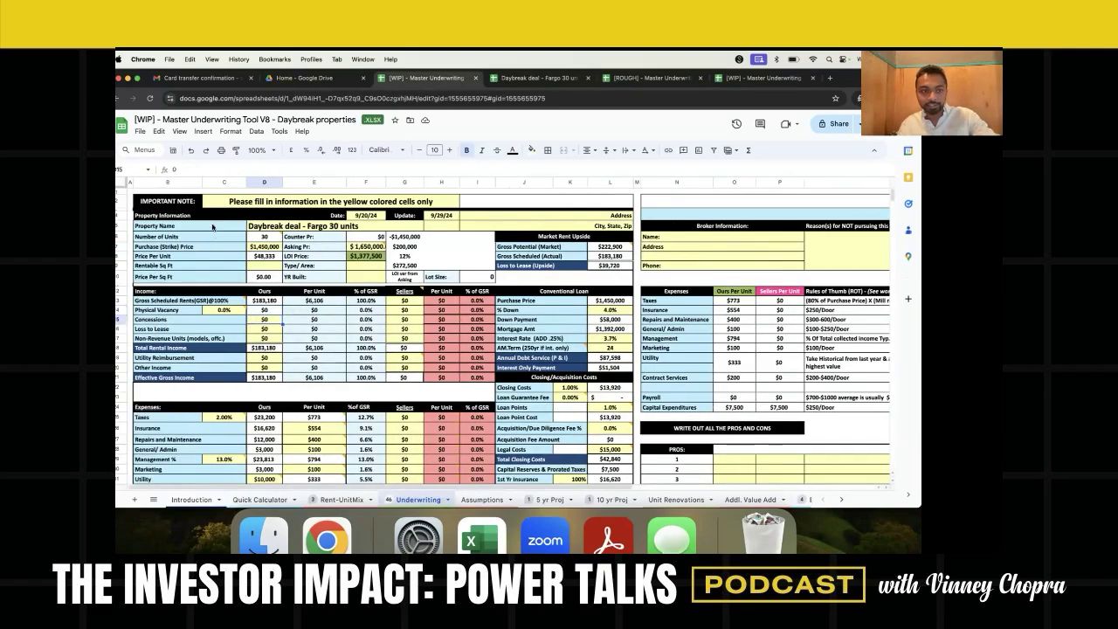
pyautogui.click(203, 131)
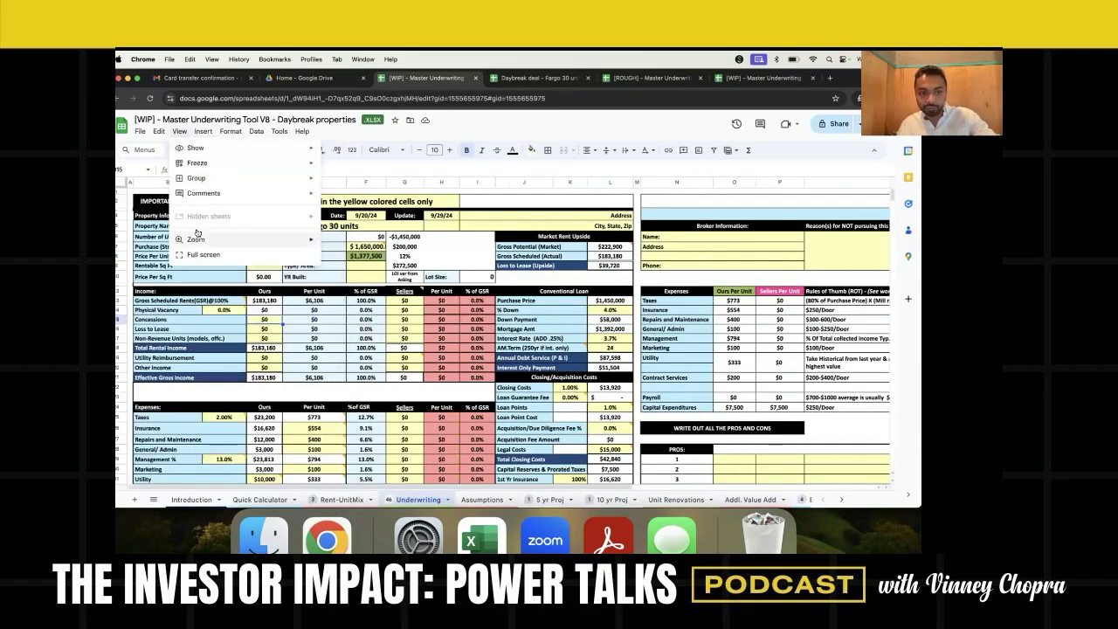
pyautogui.click(369, 320)
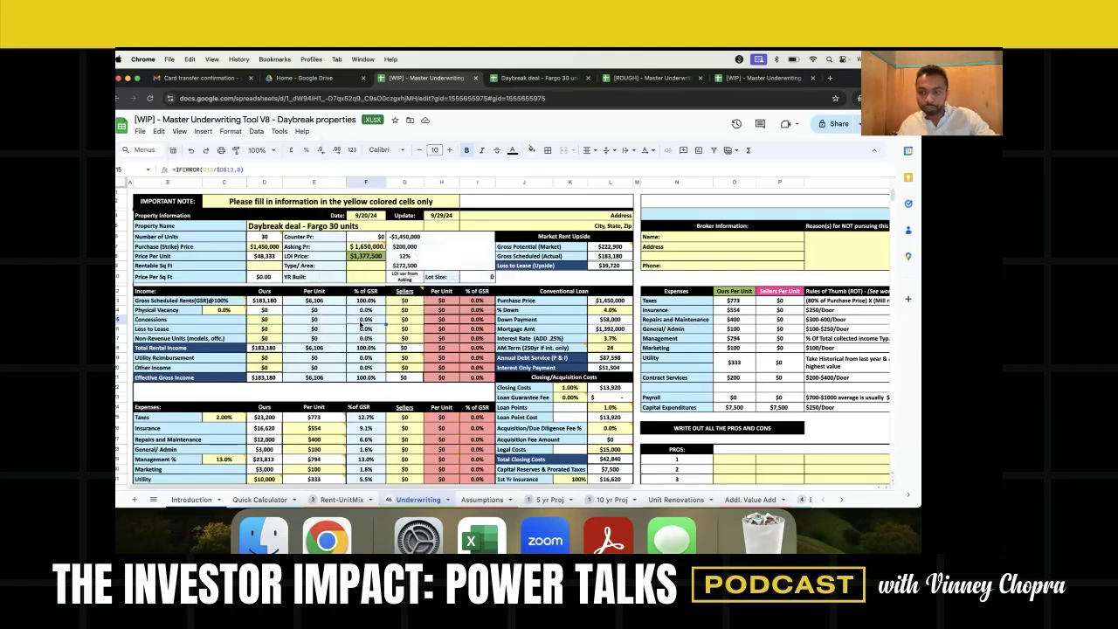
pyautogui.click(179, 132)
pyautogui.moveTo(249, 240)
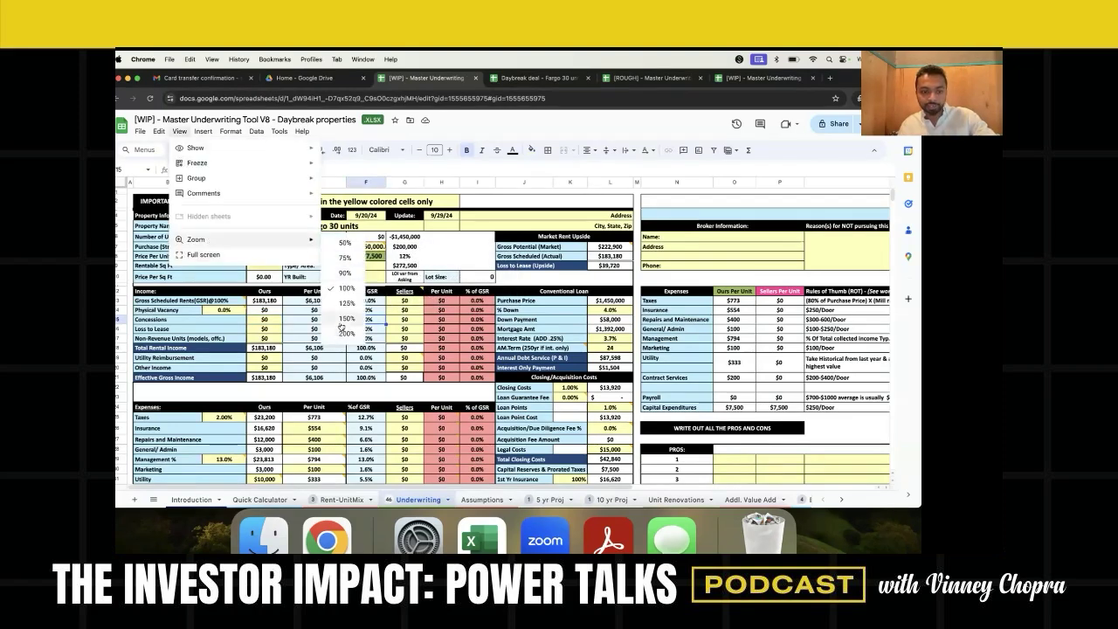
pyautogui.click(341, 323)
# - Examine the capital expenditures, debt service and cash flow rows on the Underwriting sheet
pyautogui.scroll(-10, 341, 326)
pyautogui.scroll(-5, 341, 326)
pyautogui.scroll(10, 345, 319)
pyautogui.scroll(-10, 350, 312)
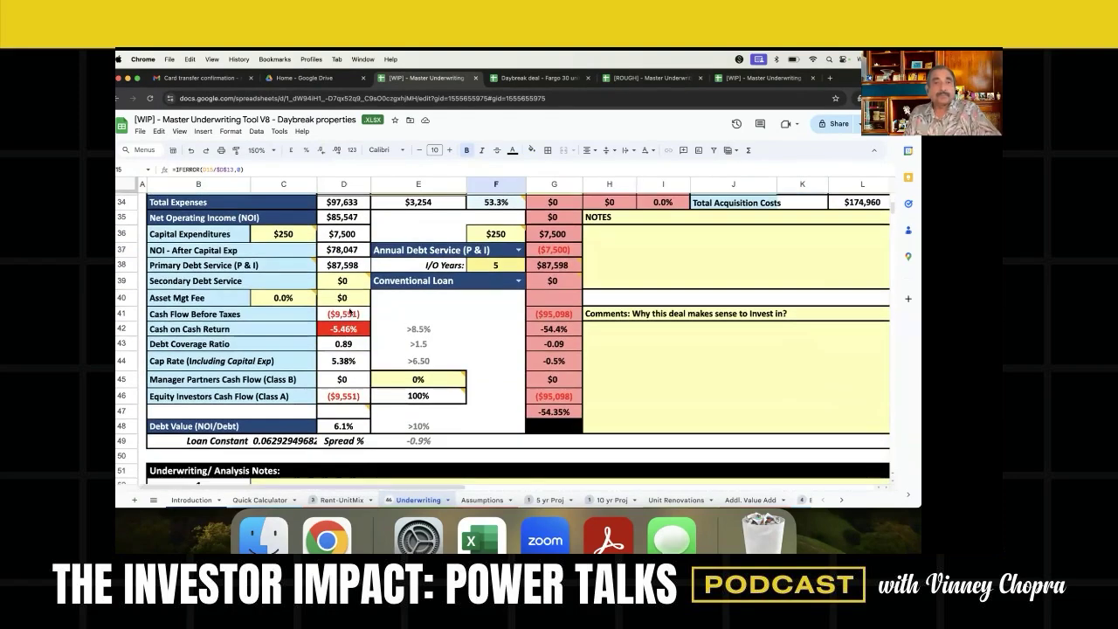
pyautogui.scroll(1, 315, 302)
pyautogui.click(281, 274)
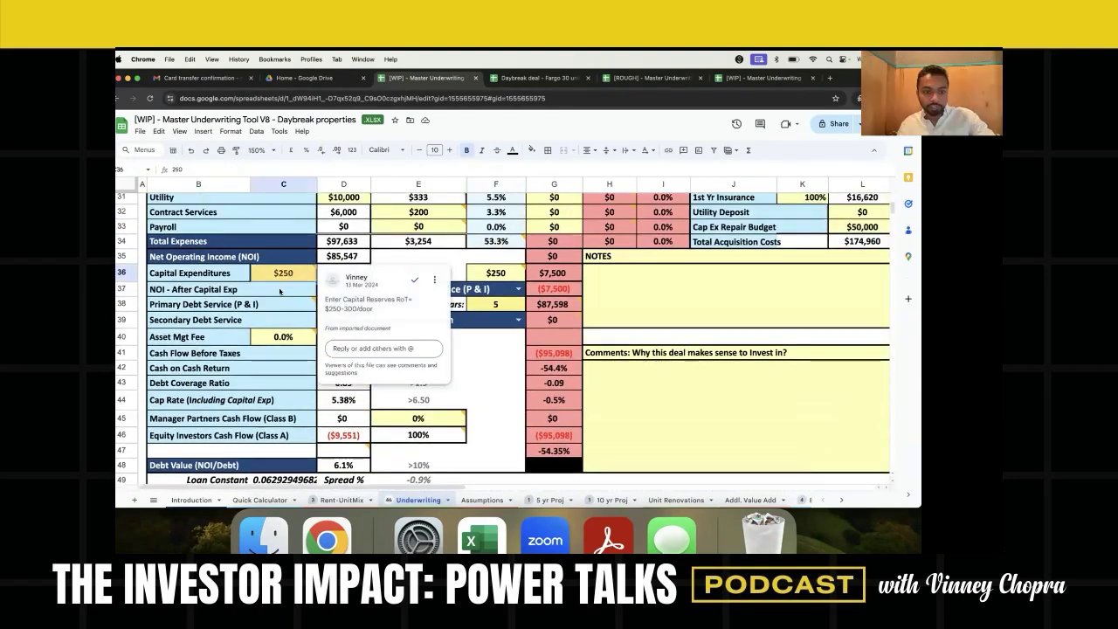
pyautogui.click(245, 285)
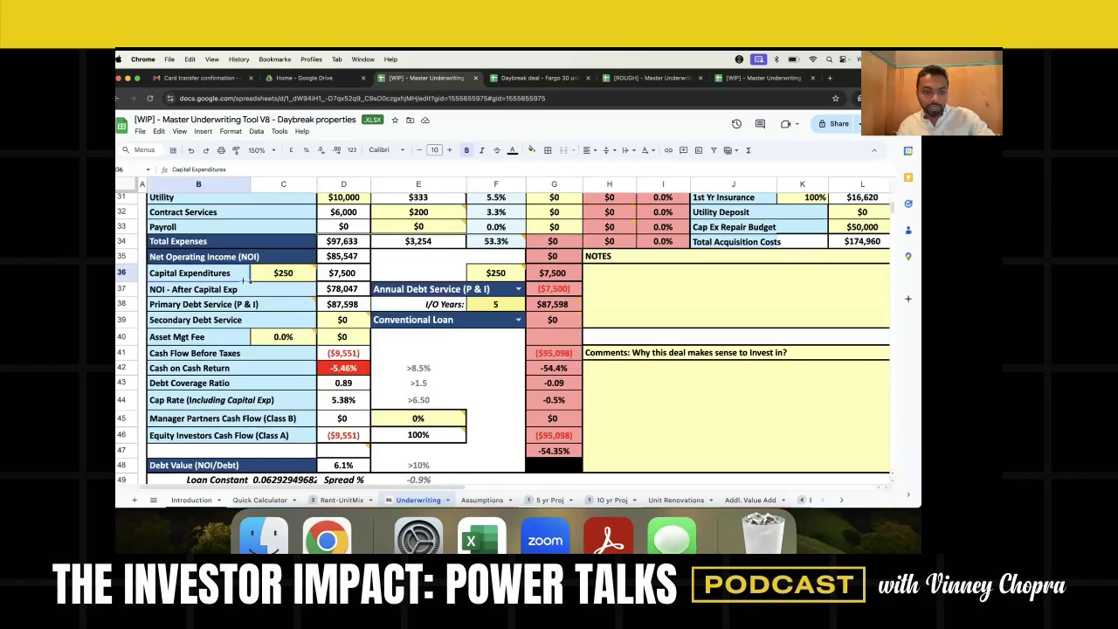
pyautogui.click(203, 339)
pyautogui.click(288, 321)
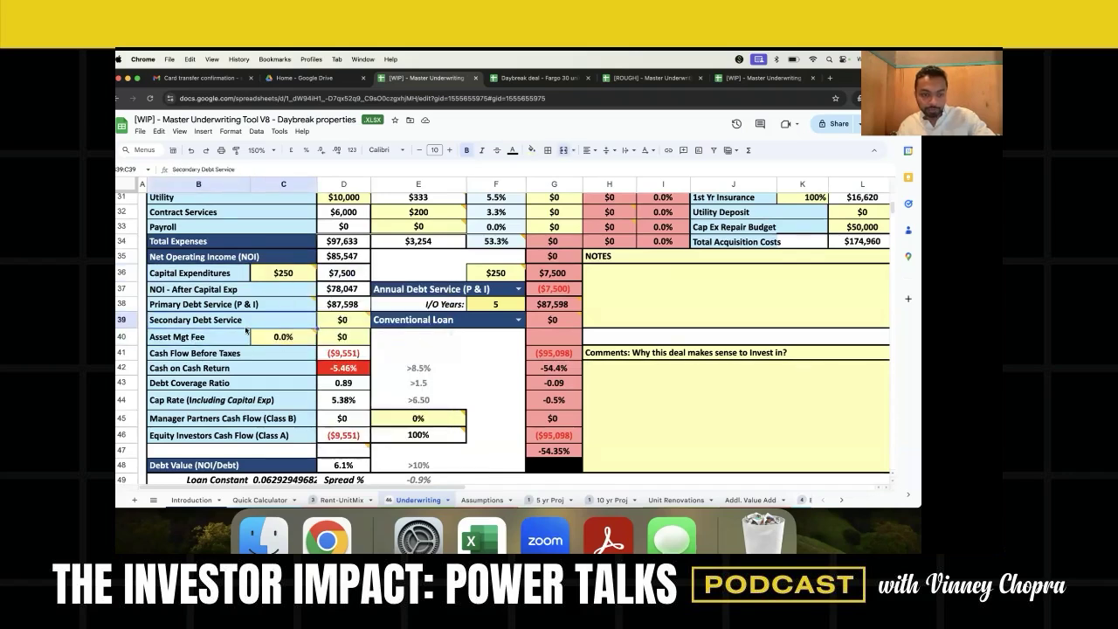
pyautogui.click(251, 304)
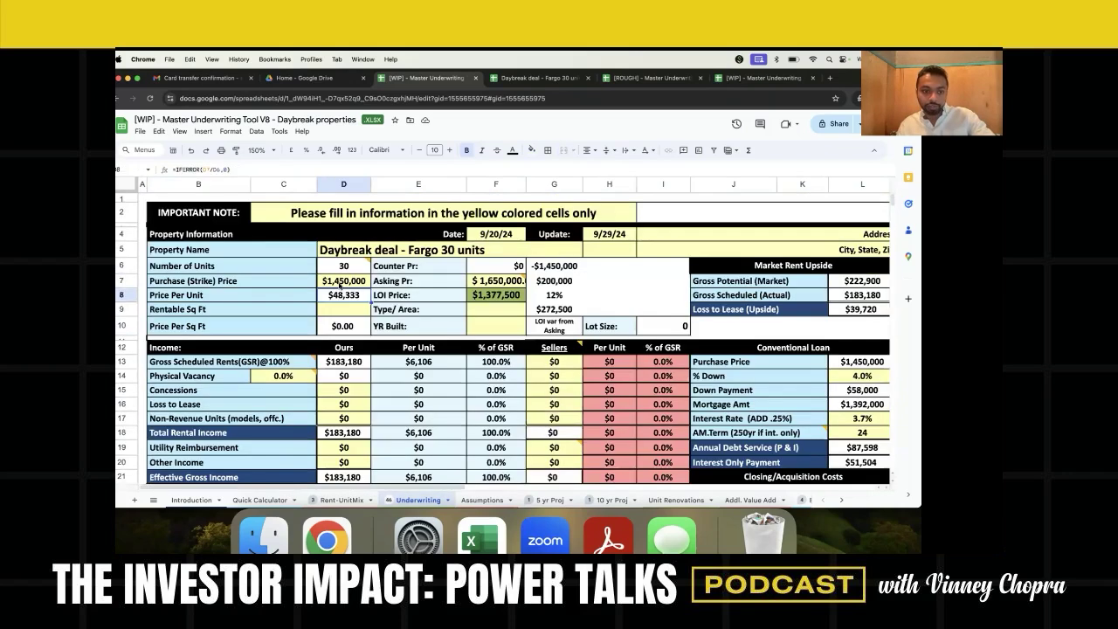
# - Set the Purchase (Strike) Price in the property information to 1,400,000
pyautogui.click(339, 282)
pyautogui.click(178, 170)
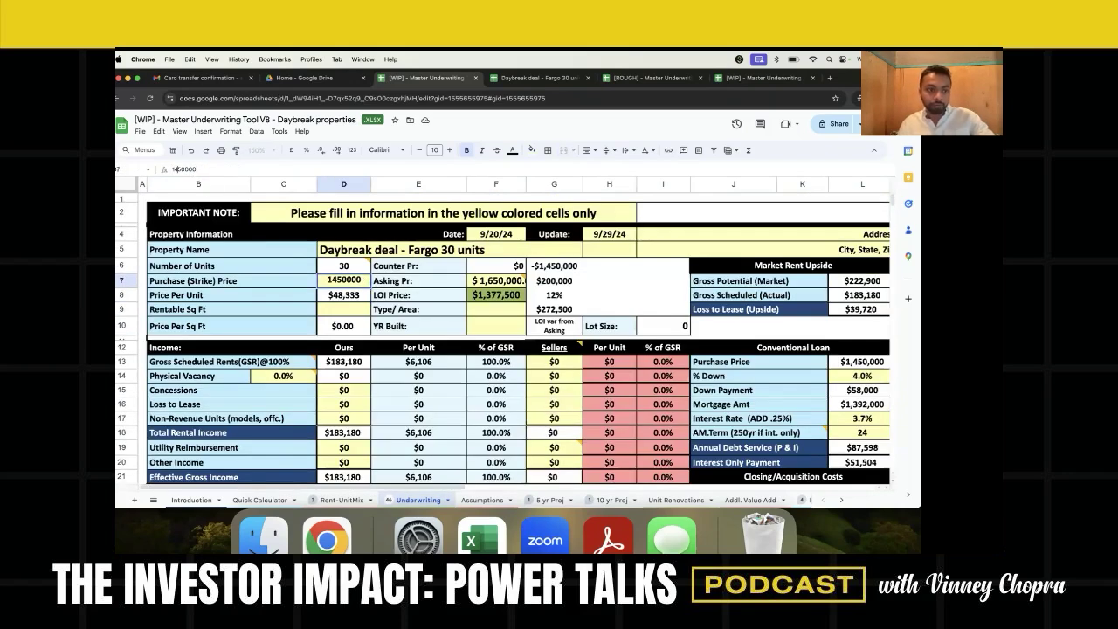
pyautogui.write('1400000')
pyautogui.press('Return')
# - Try a 15% value for % Down in the Conventional Loan section
pyautogui.hscroll(5, 513, 340)
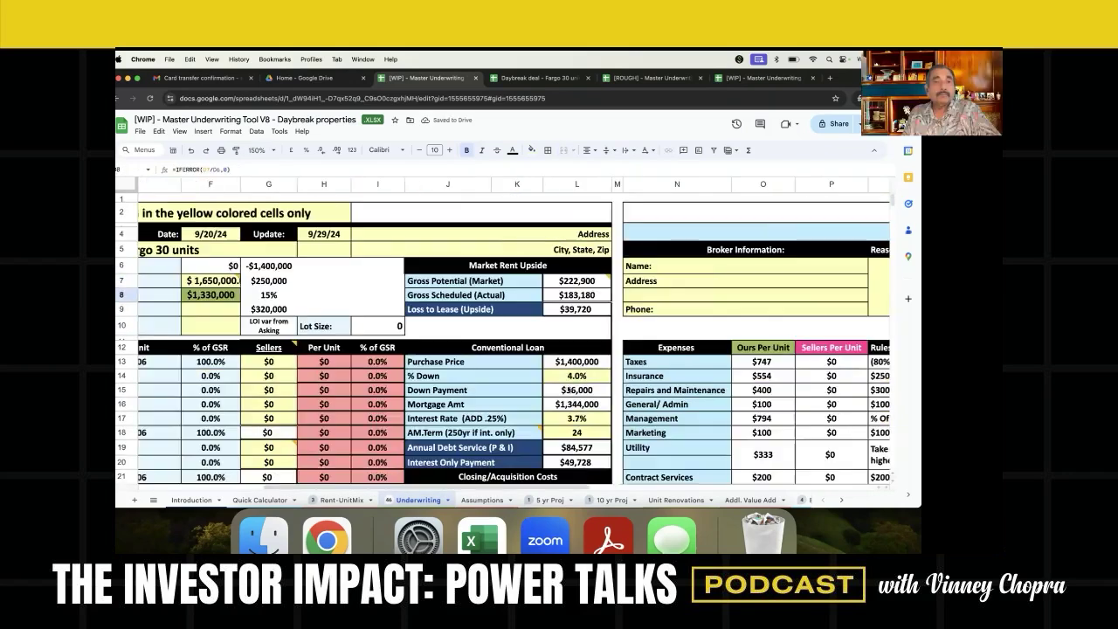
pyautogui.click(579, 377)
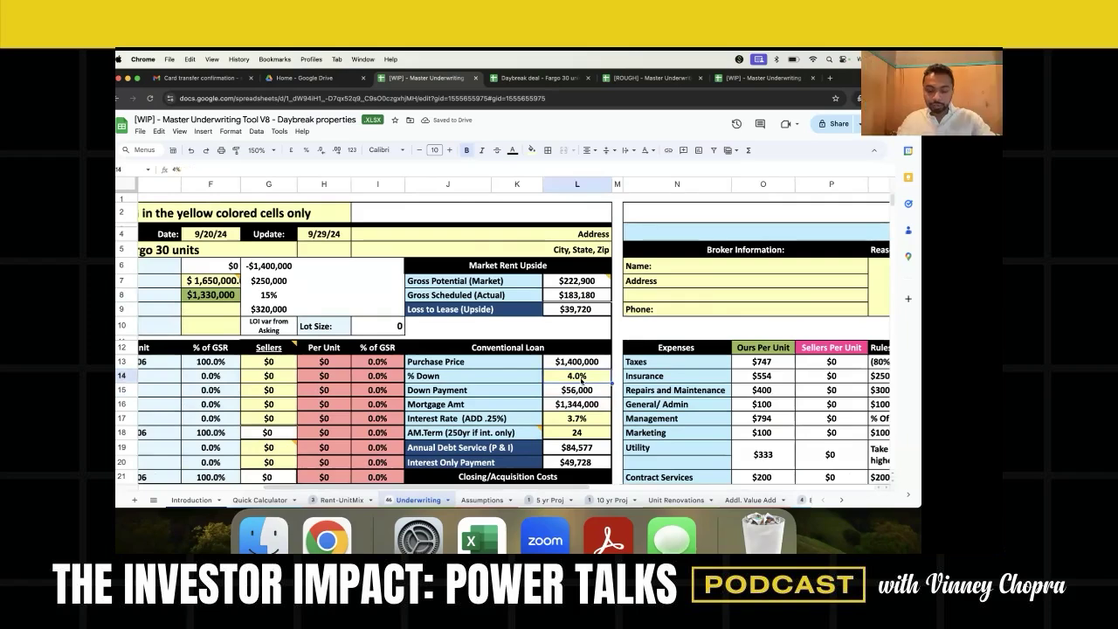
pyautogui.write('15')
pyautogui.press('Return')
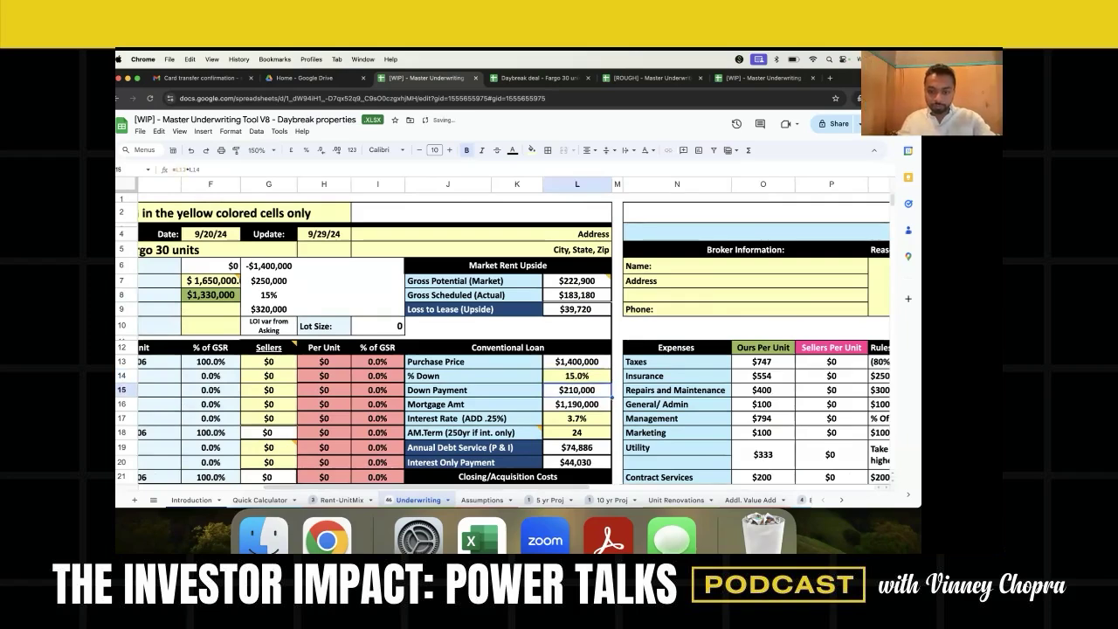
# - Set the Conventional Loan's % Down to 13%
pyautogui.click(578, 378)
pyautogui.write('13')
pyautogui.press('Return')
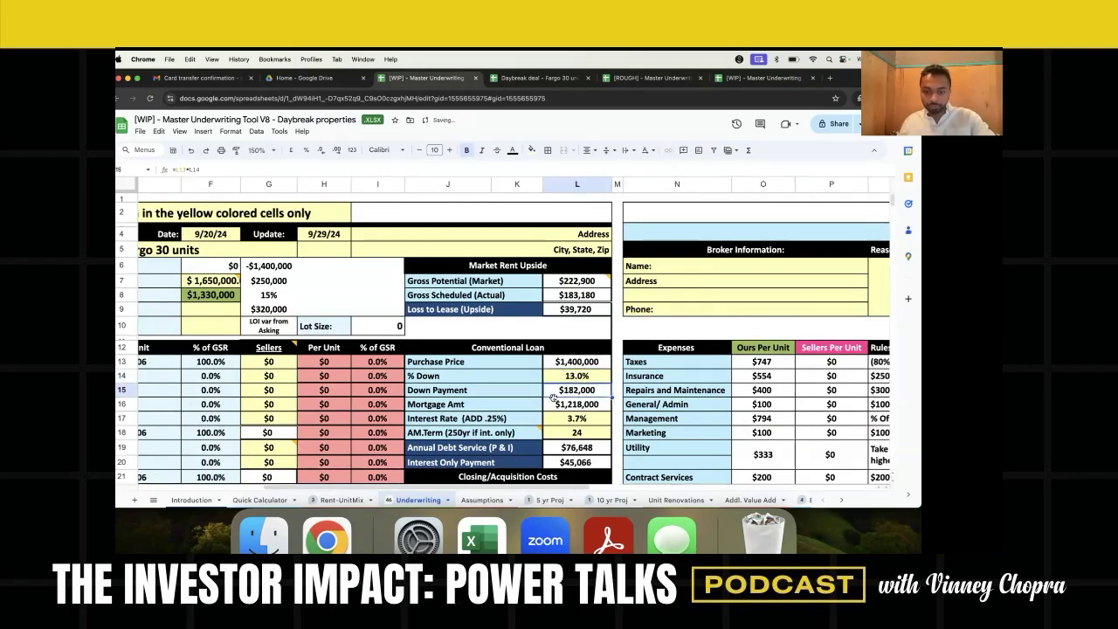
# - Check the Cash on Cash Return row on the Underwriting sheet, and select the Purchase (Strike) Price in the property information
pyautogui.hscroll(-3, 554, 398)
pyautogui.scroll(-8, 553, 398)
pyautogui.click(327, 321)
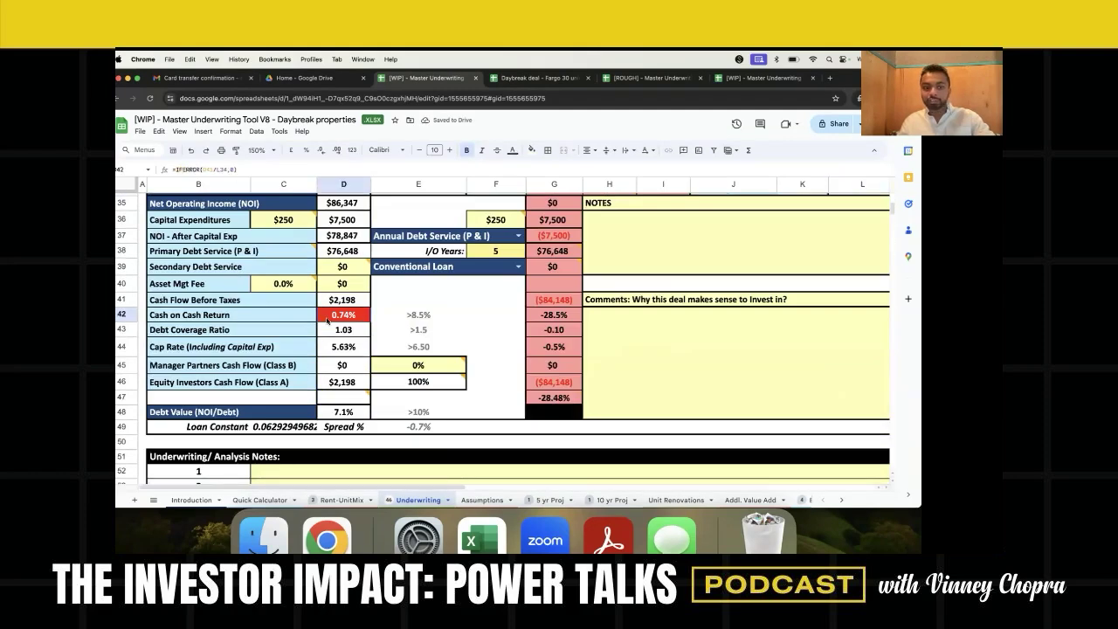
pyautogui.moveTo(241, 317); pyautogui.dragTo(346, 316)
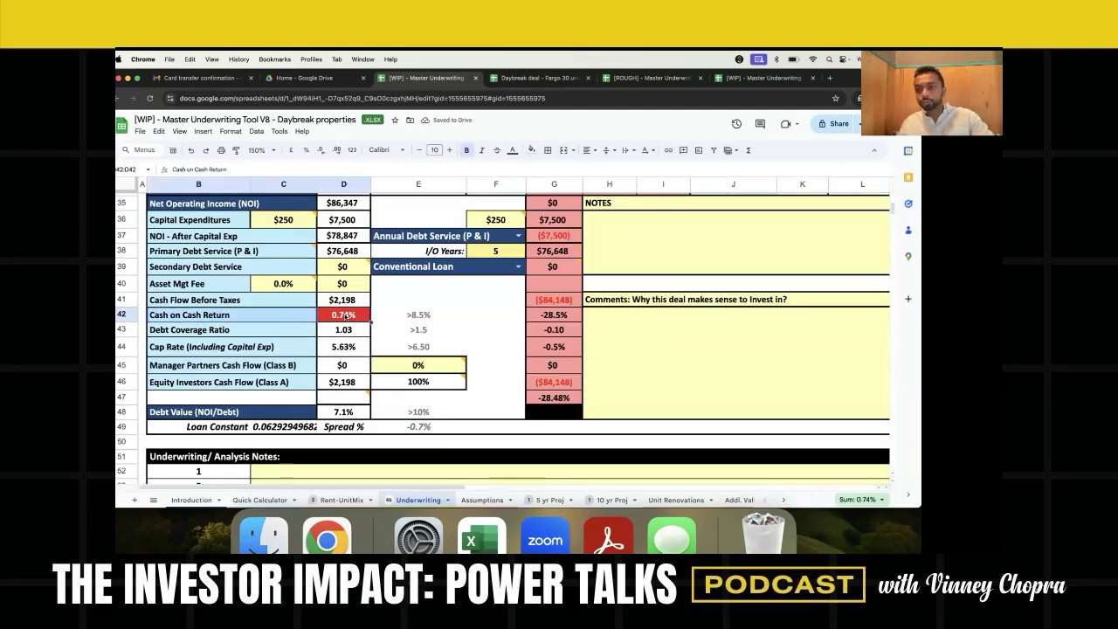
pyautogui.scroll(1, 347, 316)
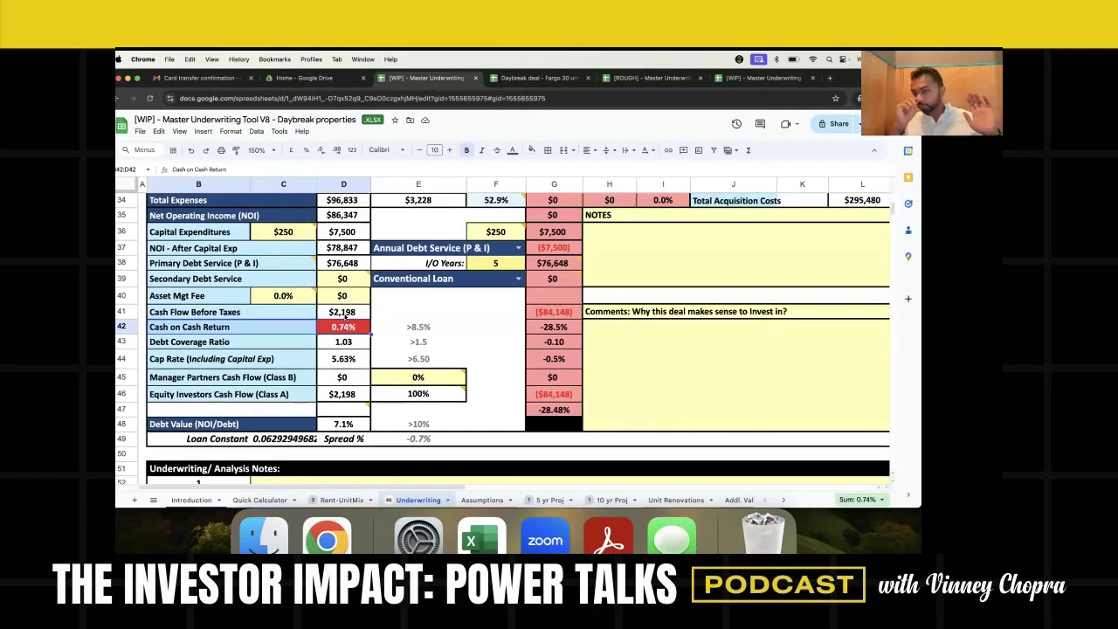
pyautogui.scroll(10, 345, 316)
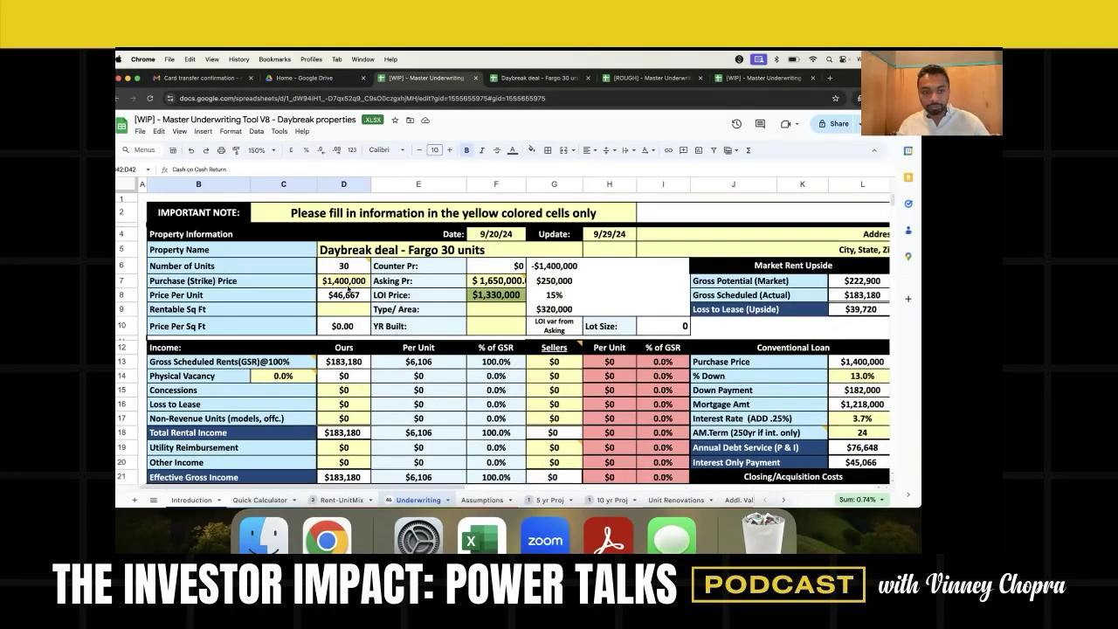
pyautogui.click(347, 284)
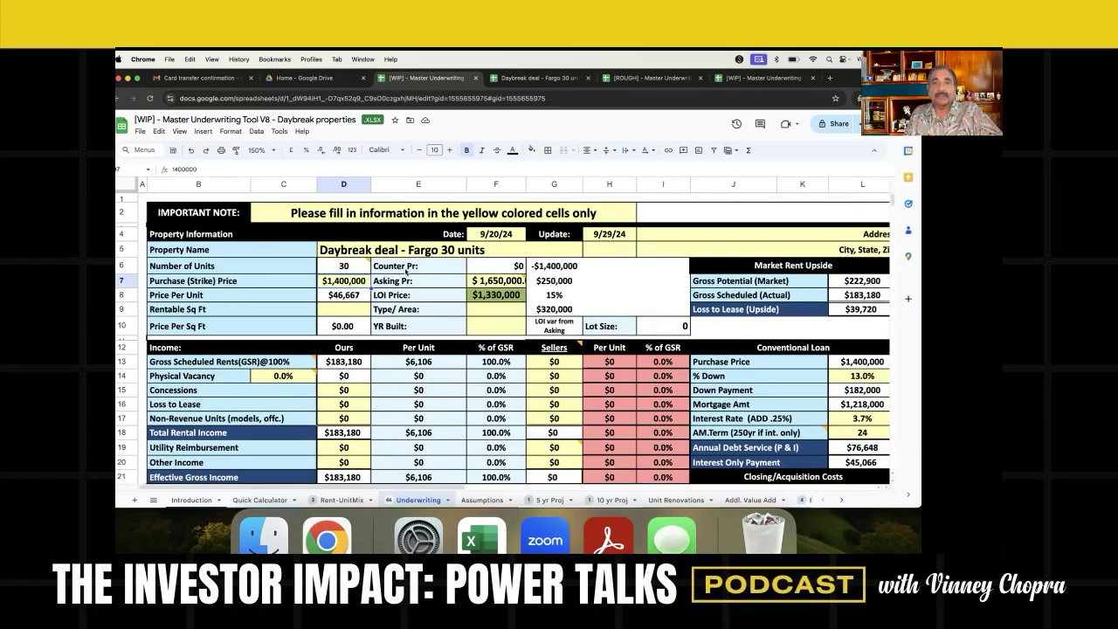
# - Review the Replacement Cost valuation in the Daybreak deal - Fargo 30 units spreadsheet, and return to the Master Underwriting Tool
pyautogui.hotkey('ctrl', 'Tab')
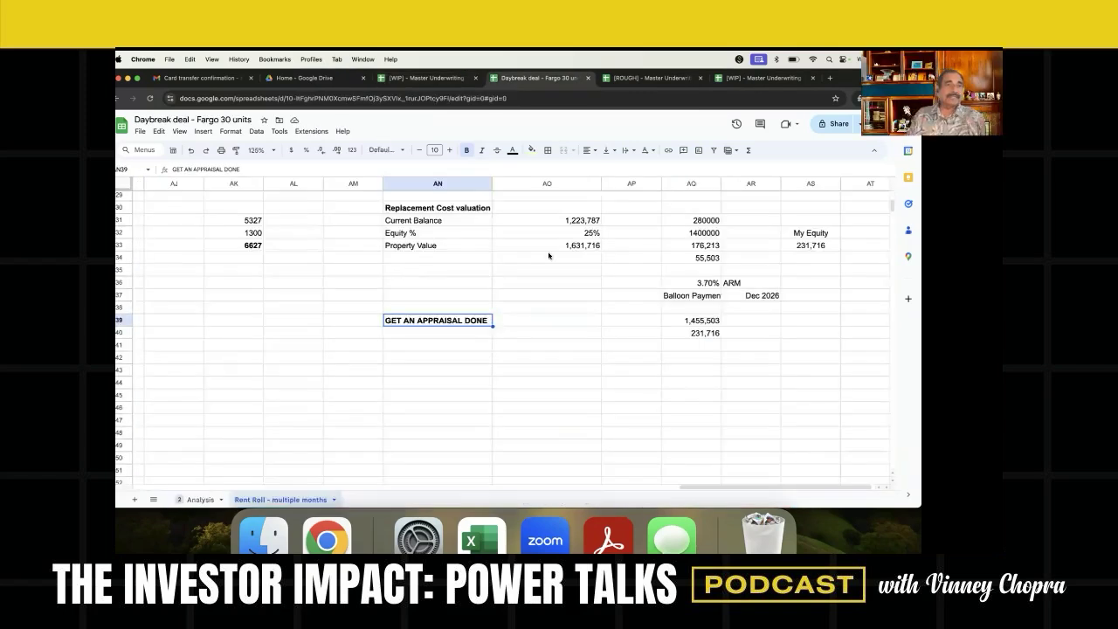
pyautogui.click(548, 256)
pyautogui.press('Up')
pyautogui.hotkey('ctrl', 'shift', 'Tab')
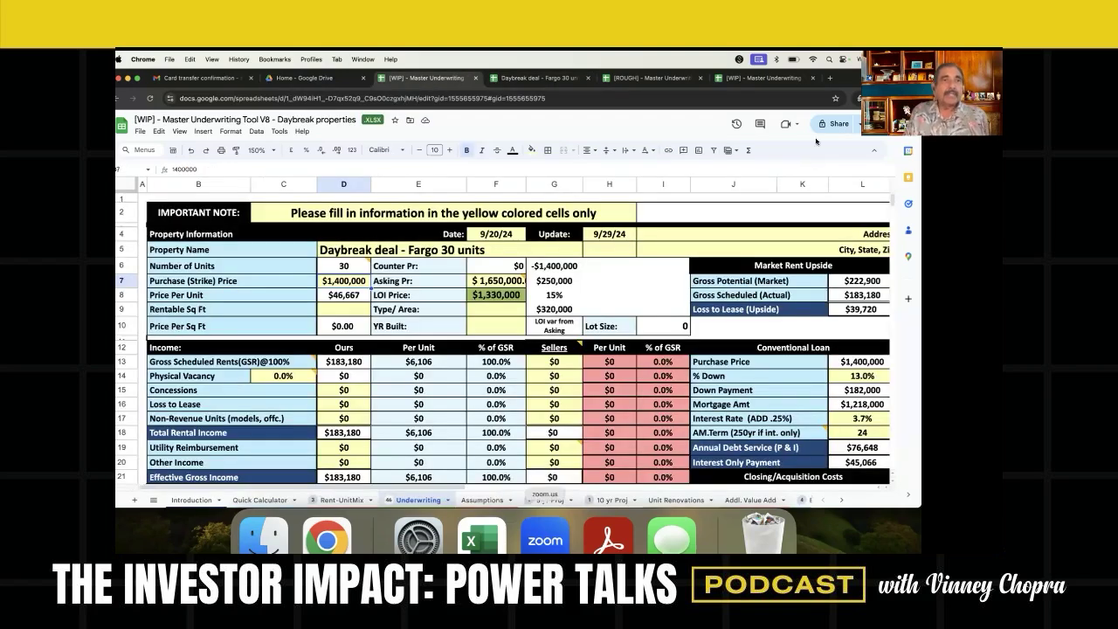